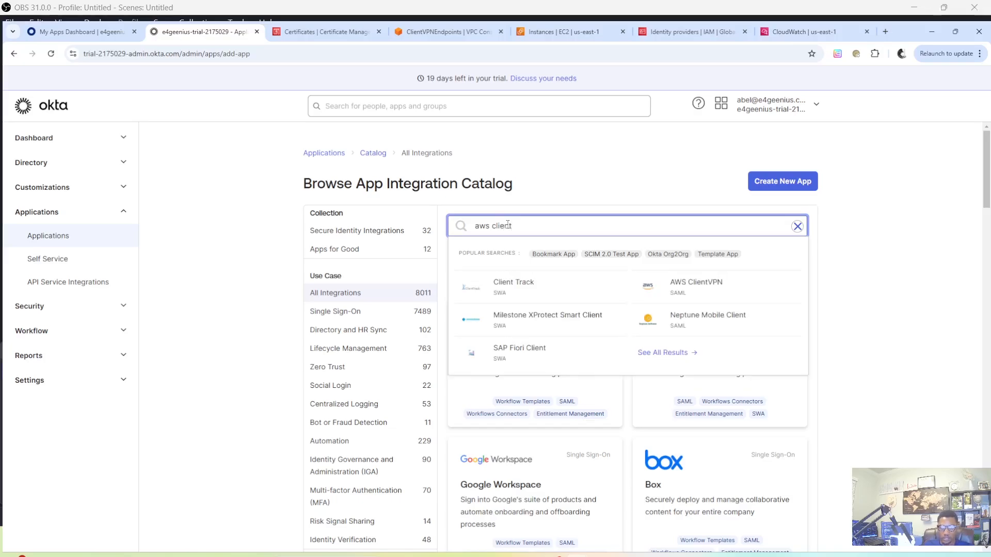
Add the AWS ClientVPN integration from the catalog, choosing not to display its application icon to users
{"action": "left_click", "coordinate": [695, 289]}
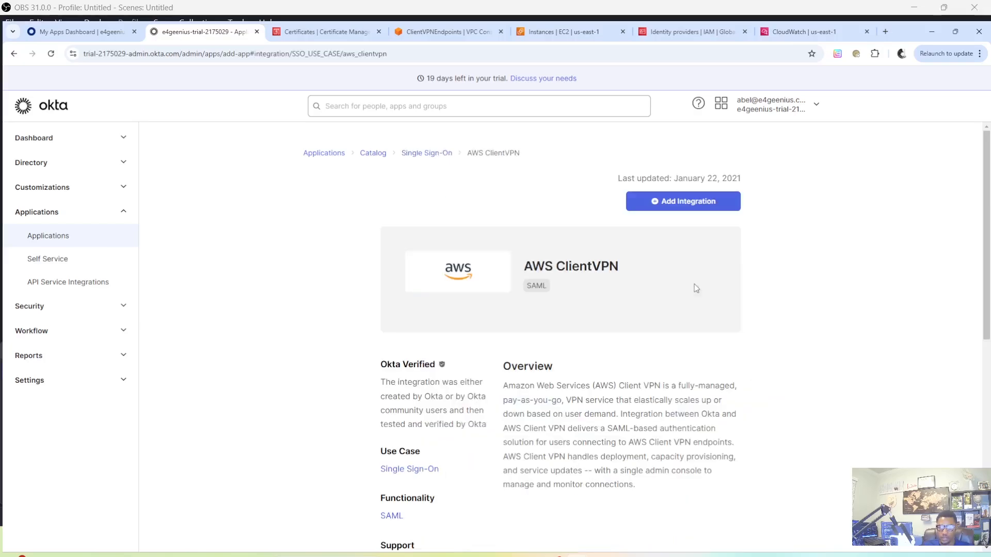
{"action": "left_click", "coordinate": [683, 205]}
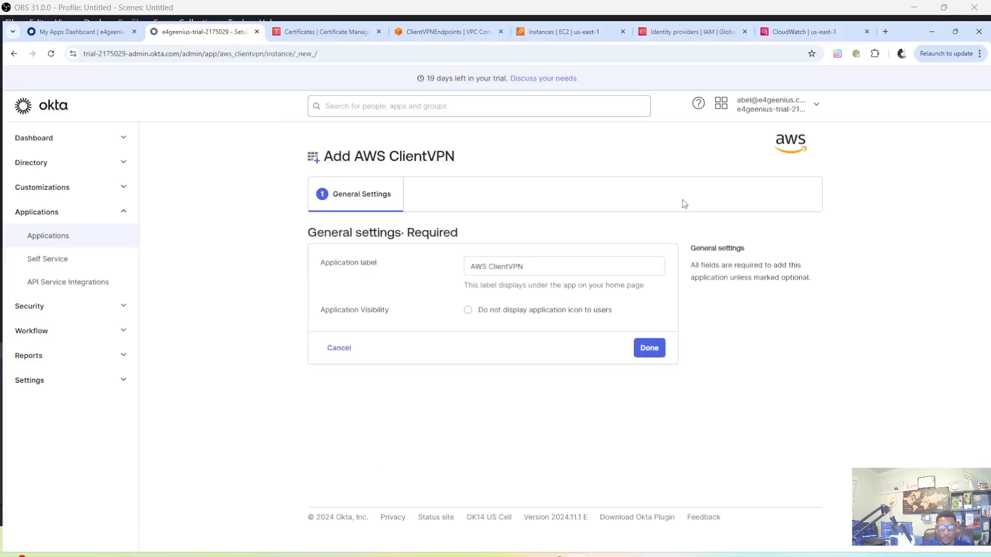
{"action": "left_click", "coordinate": [469, 311]}
{"action": "left_click", "coordinate": [651, 354]}
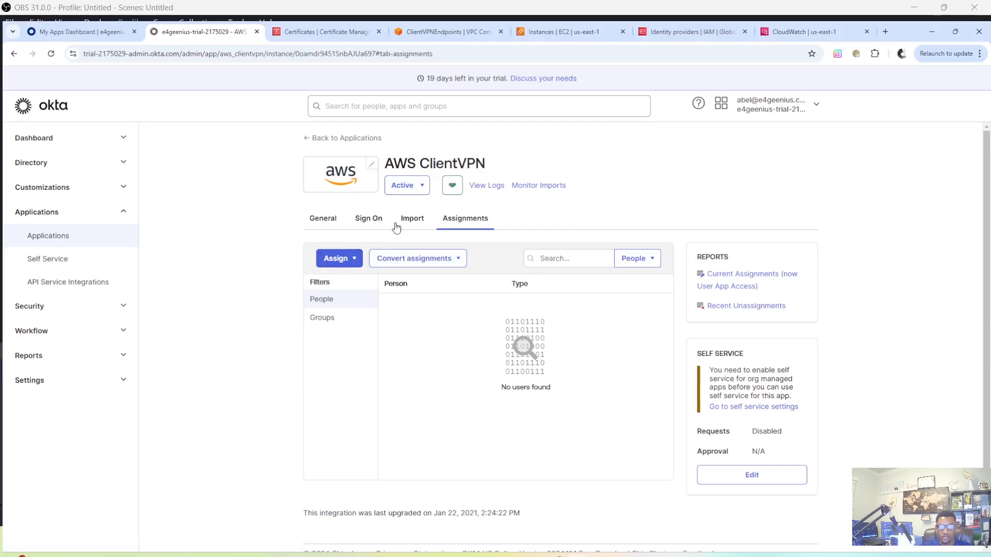
Set the memberOf SAML attribute to Matches regex .* in the AWS ClientVPN sign-on settings and save them
{"action": "left_click", "coordinate": [376, 219]}
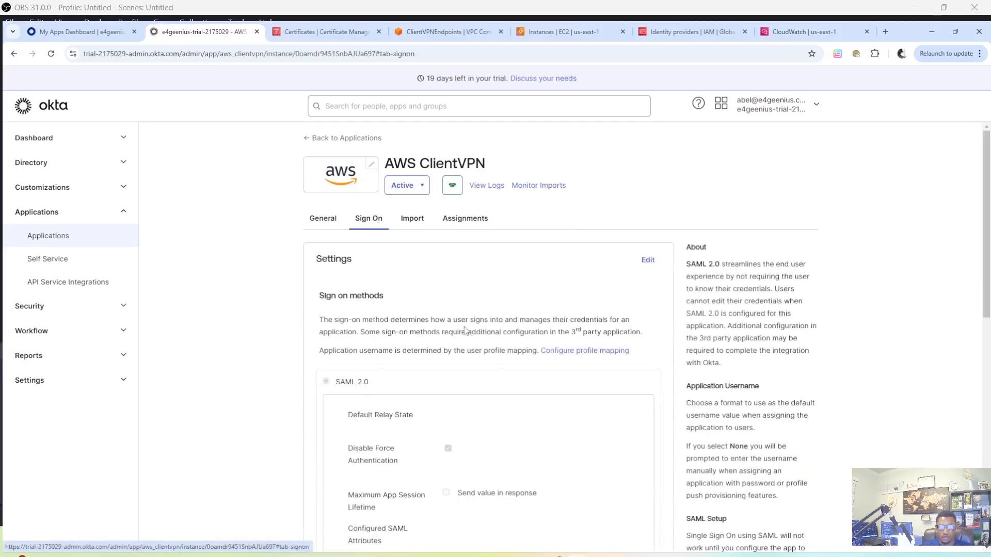
{"action": "scroll", "coordinate": [518, 362], "scroll_direction": "down", "scroll_amount": 3}
{"action": "scroll", "coordinate": [521, 361], "scroll_direction": "up", "scroll_amount": 1}
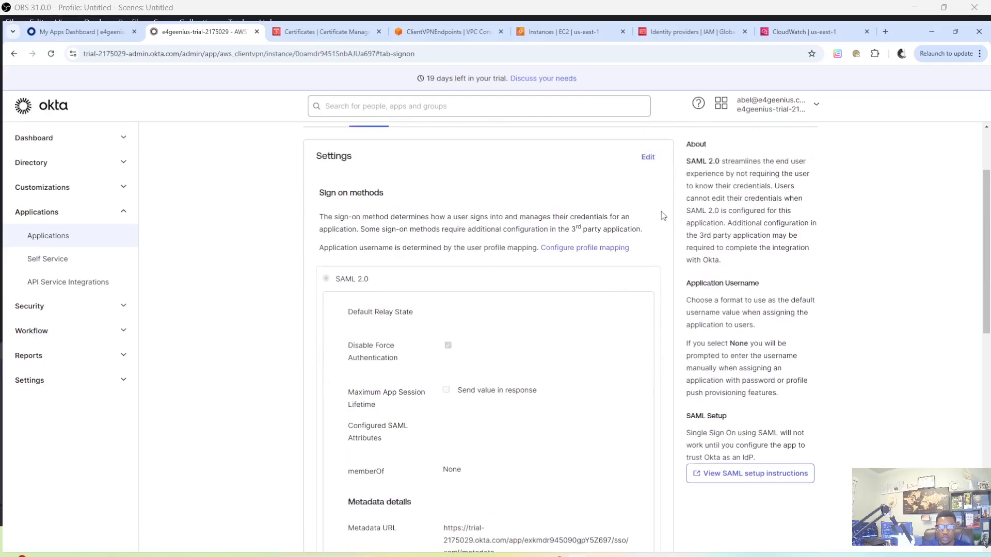
{"action": "left_click", "coordinate": [651, 156]}
{"action": "scroll", "coordinate": [461, 323], "scroll_direction": "down", "scroll_amount": 4}
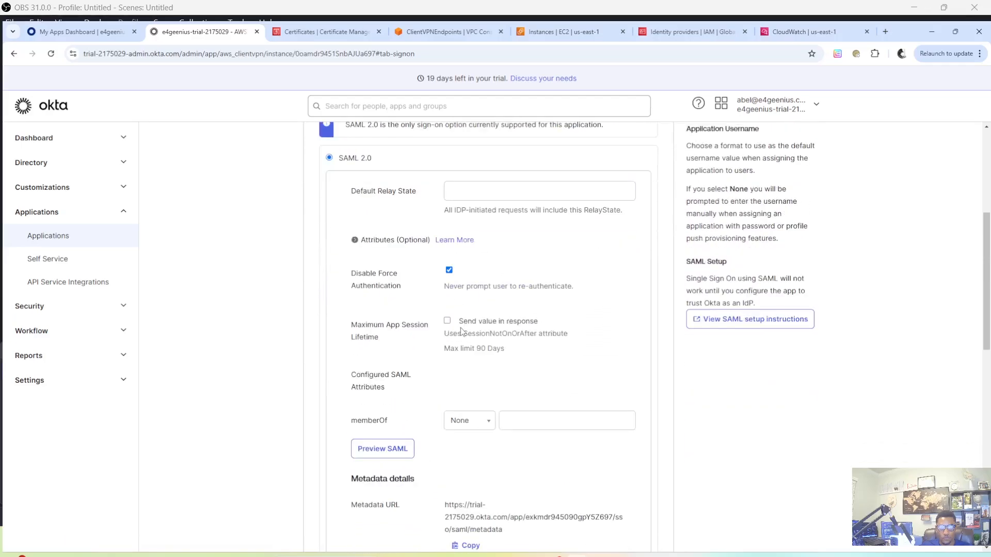
{"action": "left_click", "coordinate": [476, 373]}
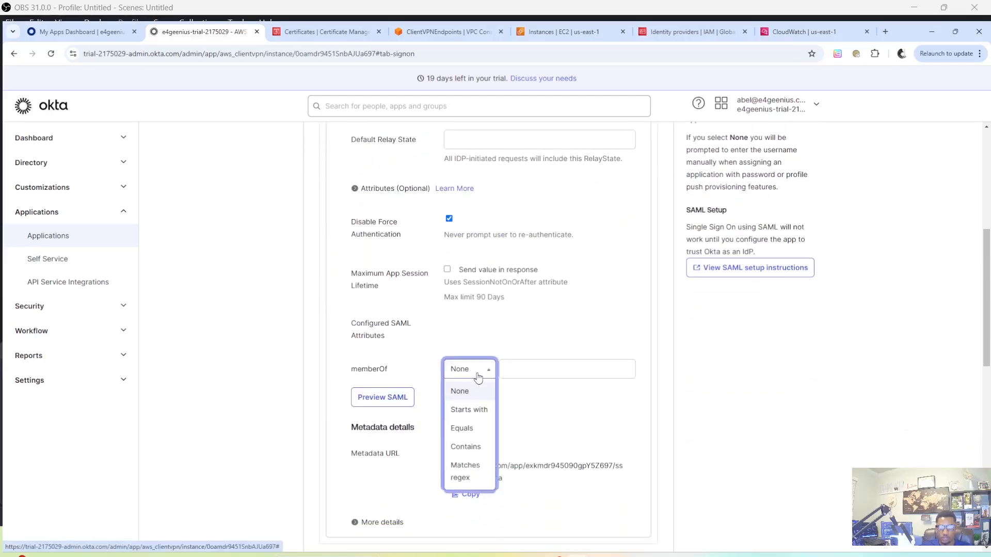
{"action": "left_click", "coordinate": [470, 474]}
{"action": "left_click", "coordinate": [537, 367]}
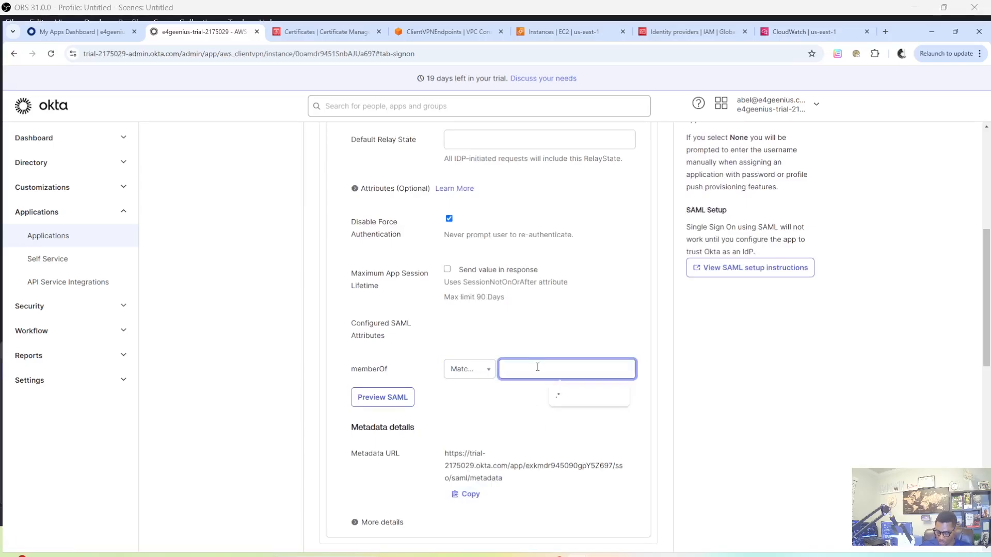
{"action": "type", "text": ".*"}
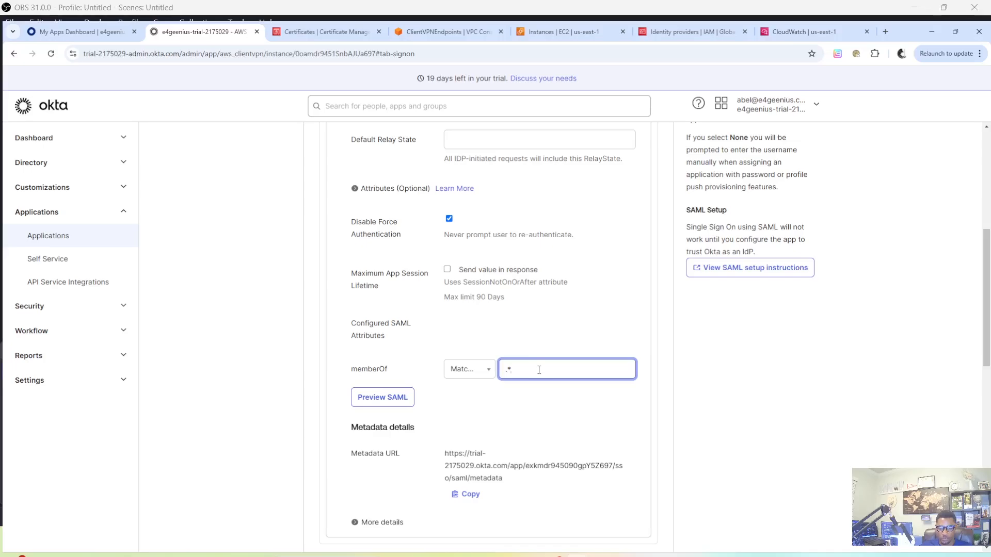
{"action": "scroll", "coordinate": [542, 372], "scroll_direction": "down", "scroll_amount": 1}
{"action": "scroll", "coordinate": [550, 381], "scroll_direction": "up", "scroll_amount": 4}
{"action": "scroll", "coordinate": [553, 381], "scroll_direction": "down", "scroll_amount": 2}
{"action": "scroll", "coordinate": [554, 382], "scroll_direction": "down", "scroll_amount": 8}
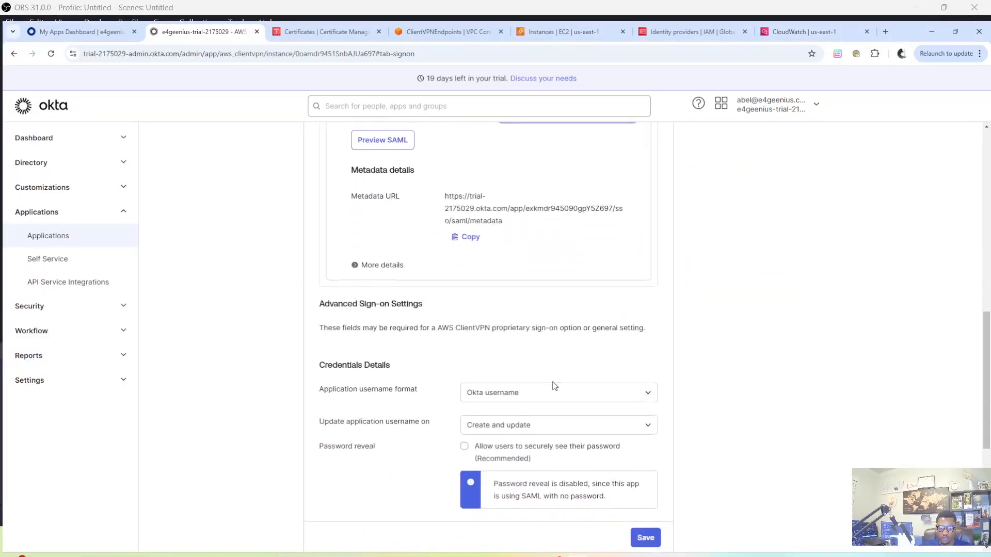
{"action": "left_click", "coordinate": [646, 436]}
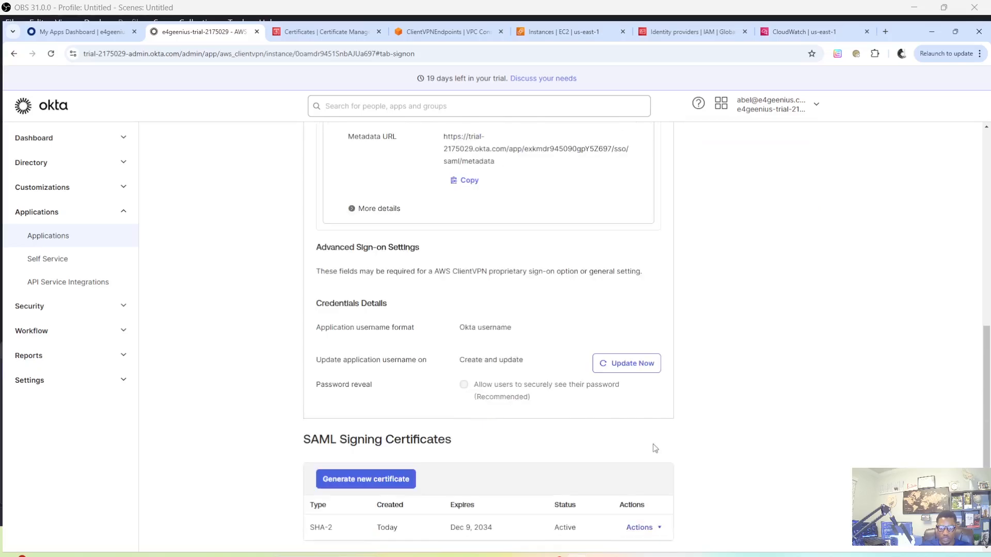
Copy the app's SAML metadata URL and open it in a new browser tab
{"action": "scroll", "coordinate": [618, 427], "scroll_direction": "up", "scroll_amount": 4}
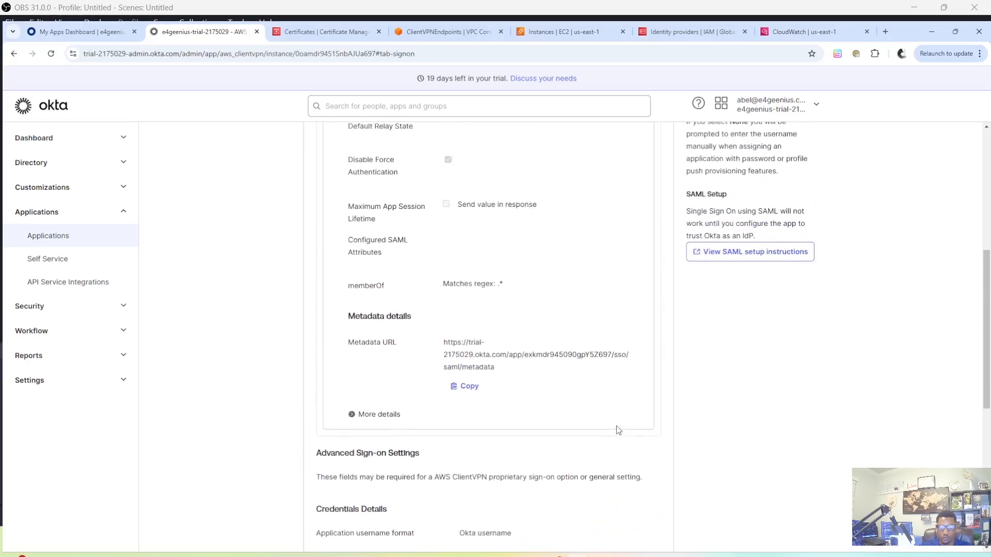
{"action": "left_click", "coordinate": [464, 387]}
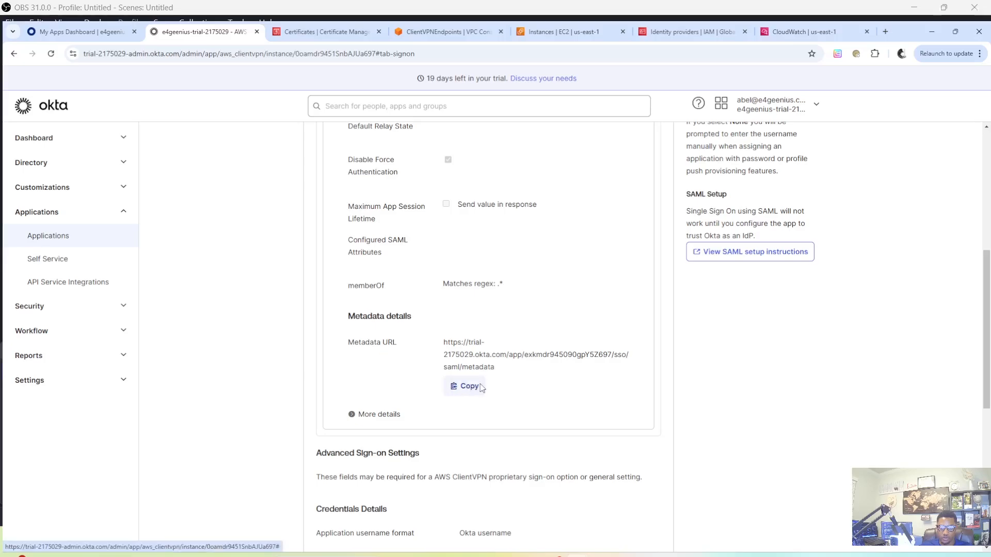
{"action": "right_click", "coordinate": [207, 32]}
{"action": "left_click", "coordinate": [255, 44]}
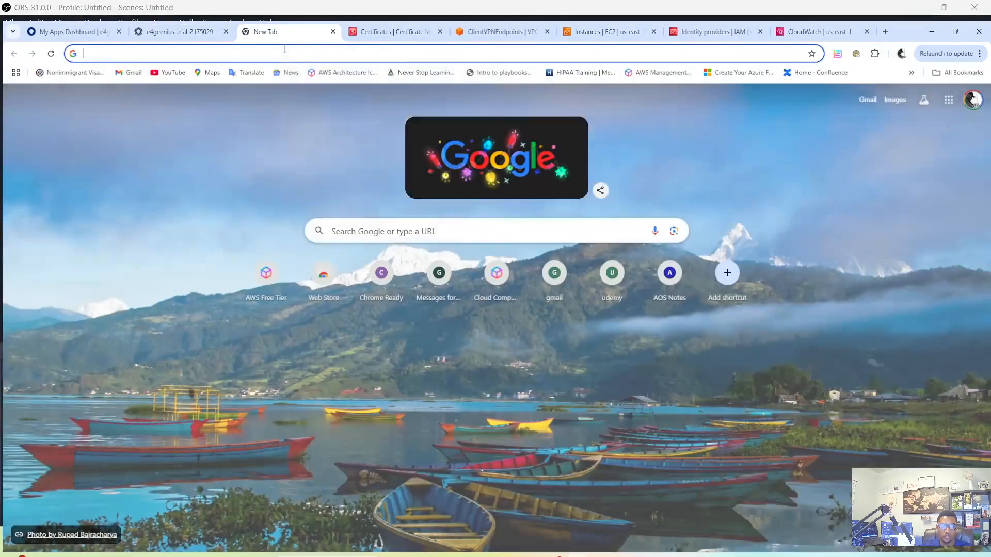
{"action": "right_click", "coordinate": [292, 53]}
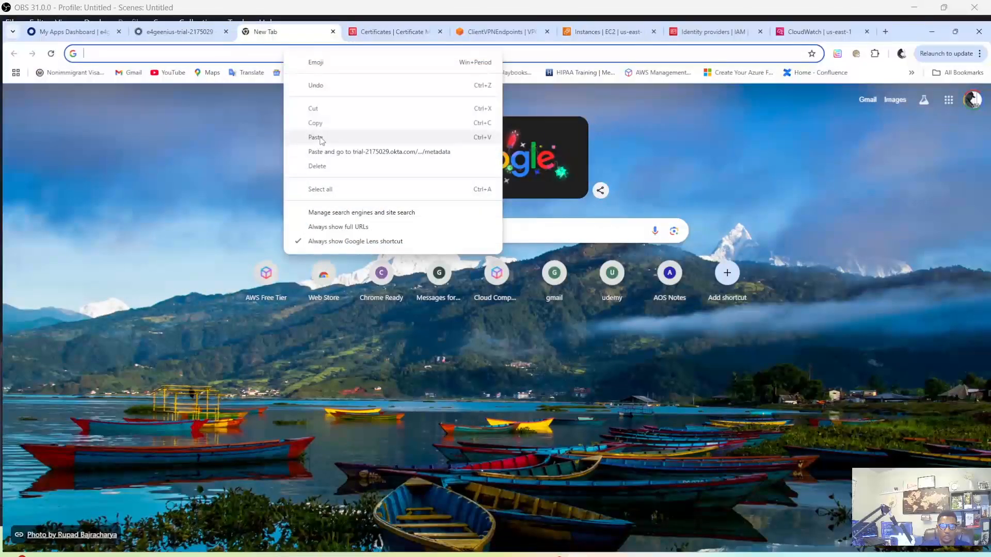
{"action": "left_click", "coordinate": [318, 137]}
{"action": "key", "text": "Return"}
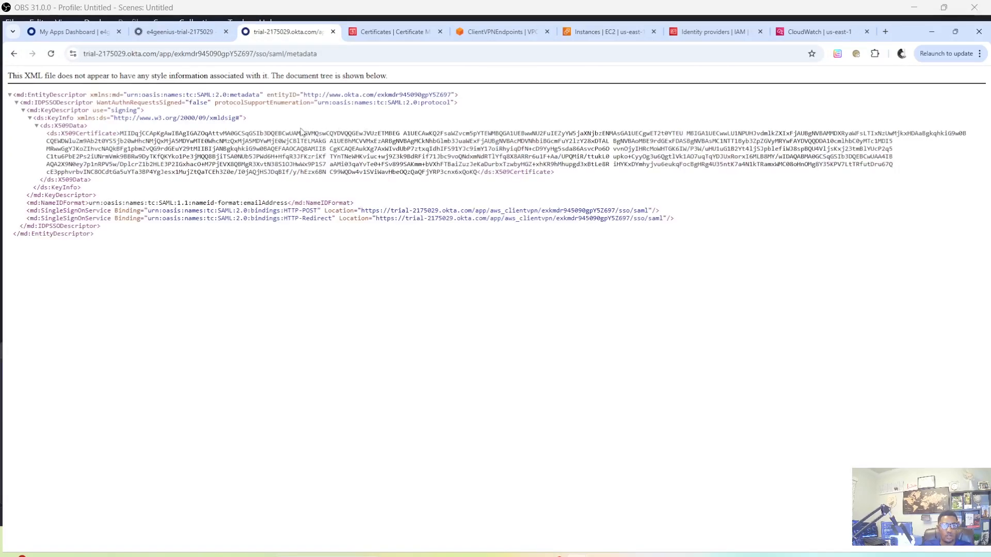
Save the metadata page to Downloads as the XML file metadata (1) and close its browser tab
{"action": "right_click", "coordinate": [311, 126]}
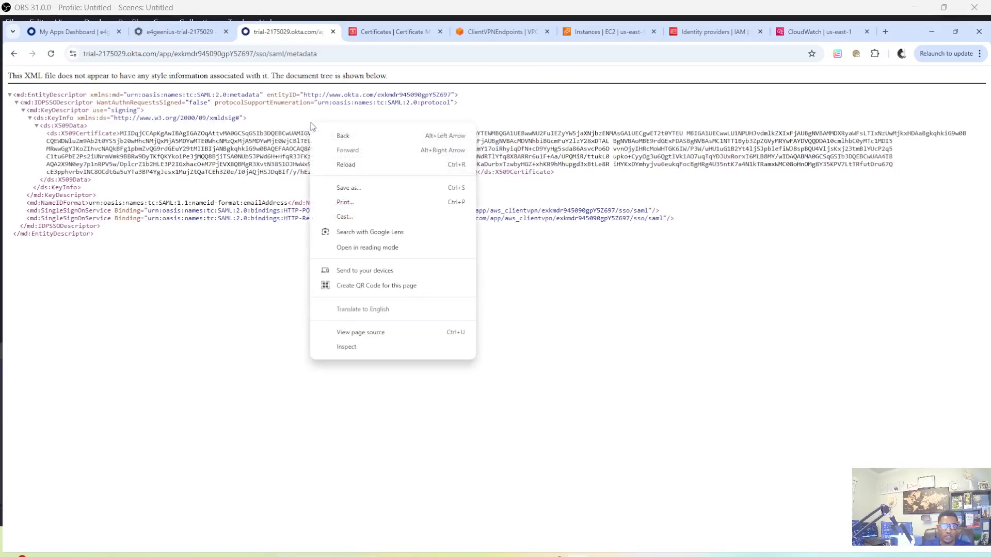
{"action": "left_click", "coordinate": [373, 189]}
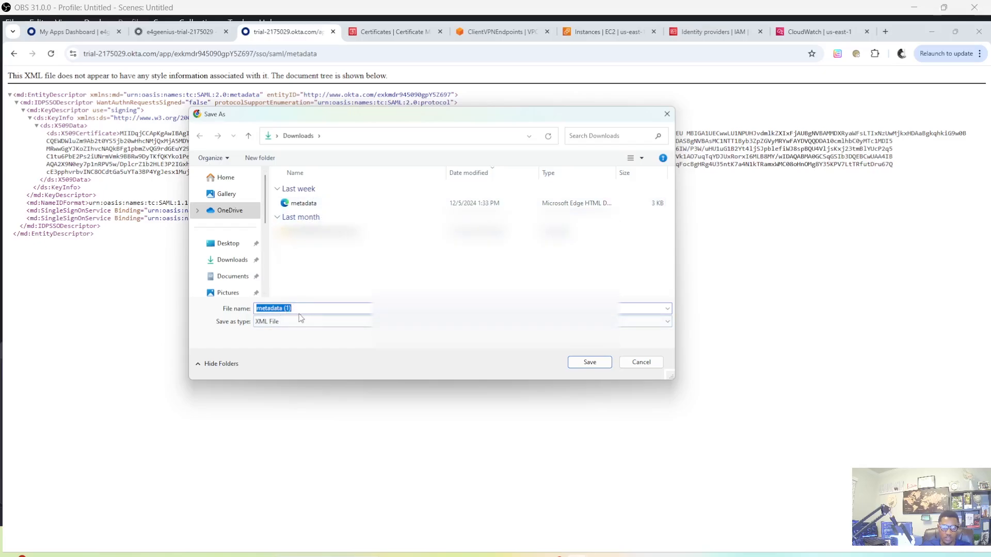
{"action": "left_click", "coordinate": [228, 260]}
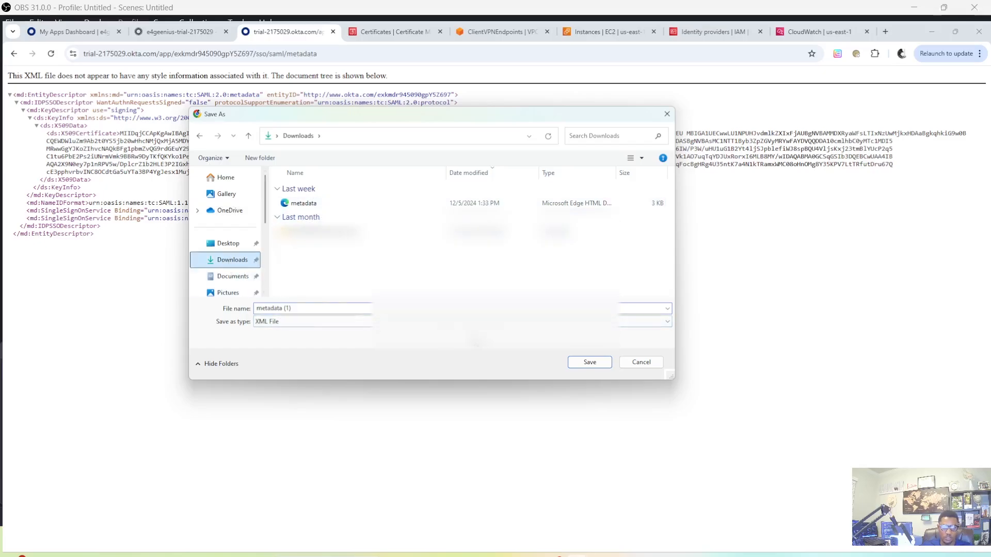
{"action": "left_click", "coordinate": [592, 363]}
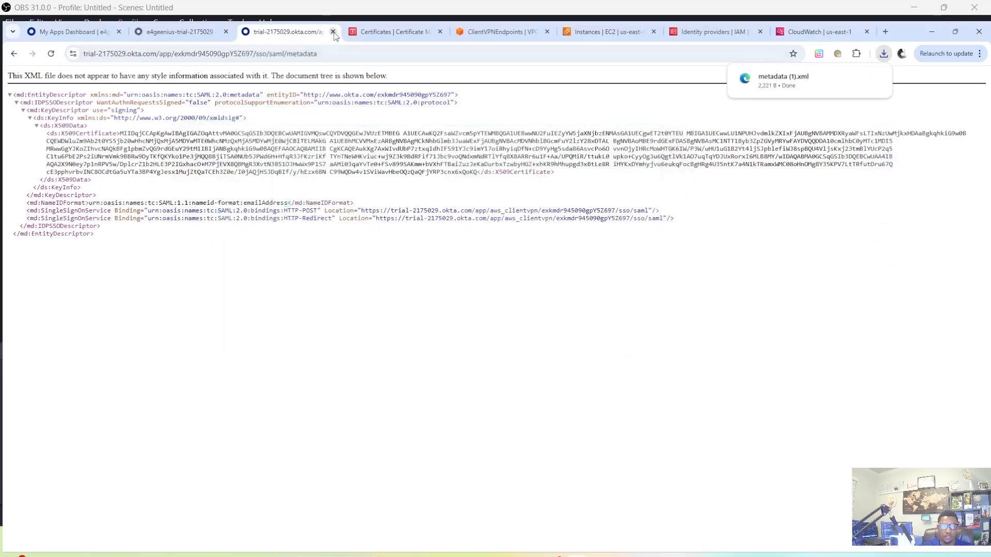
{"action": "left_click", "coordinate": [333, 32]}
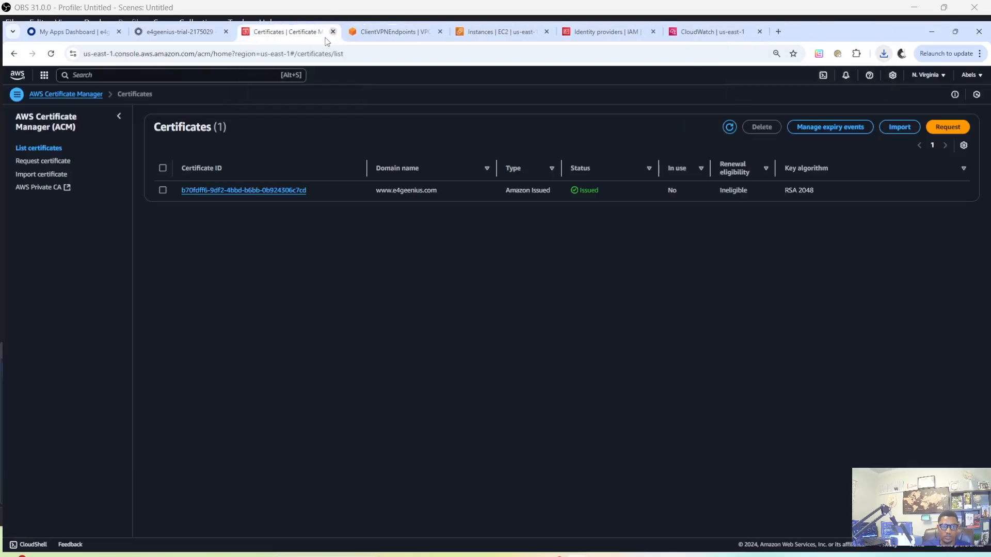
Return to the Okta app page, assign AWS ClientVPN to the Vpn-Group group, and open that group
{"action": "left_click", "coordinate": [169, 32]}
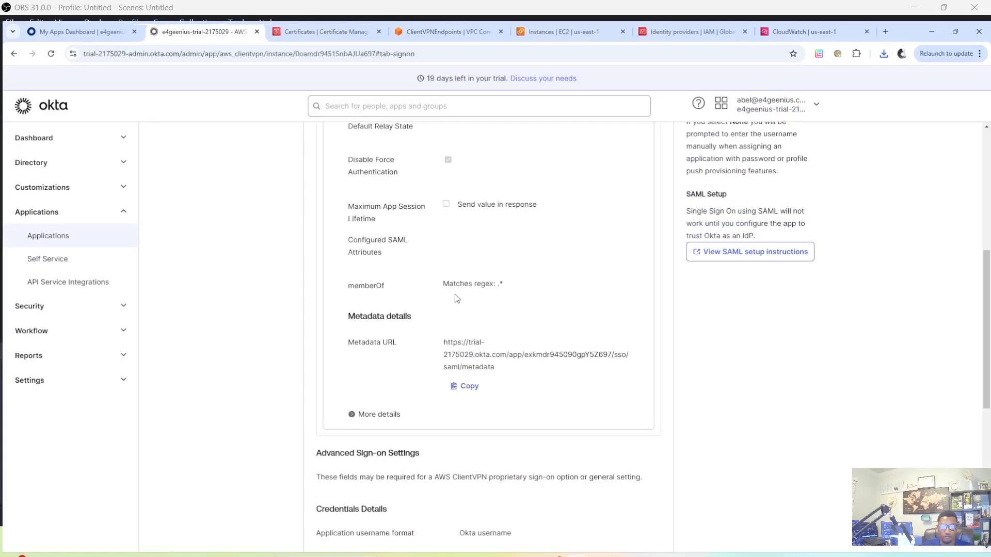
{"action": "scroll", "coordinate": [455, 294], "scroll_direction": "up", "scroll_amount": 4}
{"action": "scroll", "coordinate": [456, 294], "scroll_direction": "up", "scroll_amount": 2}
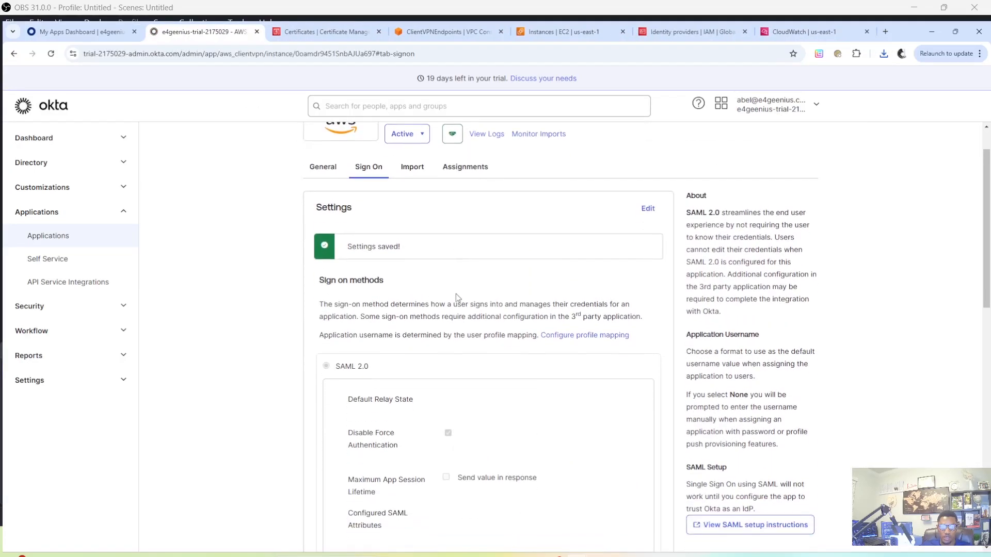
{"action": "scroll", "coordinate": [449, 294], "scroll_direction": "down", "scroll_amount": 2}
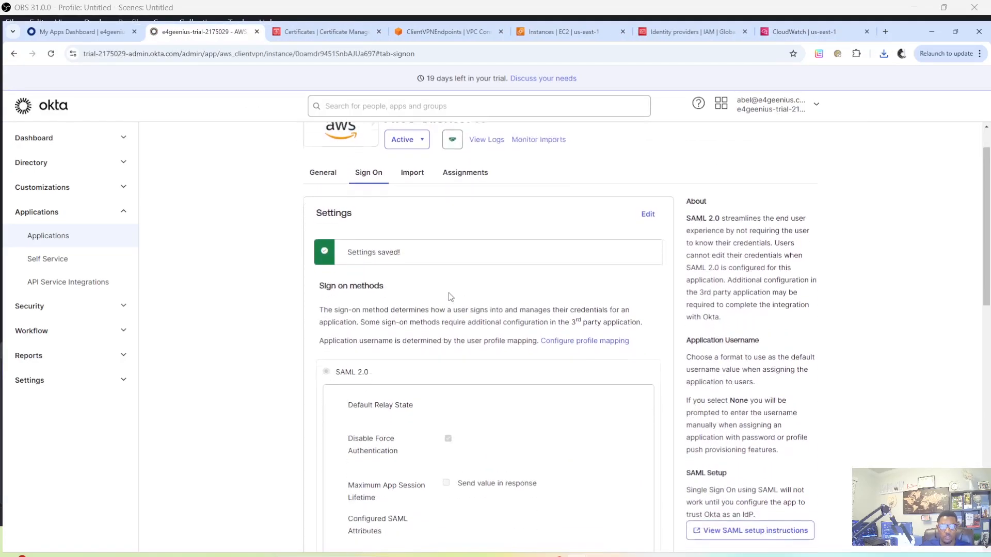
{"action": "scroll", "coordinate": [455, 281], "scroll_direction": "up", "scroll_amount": 2}
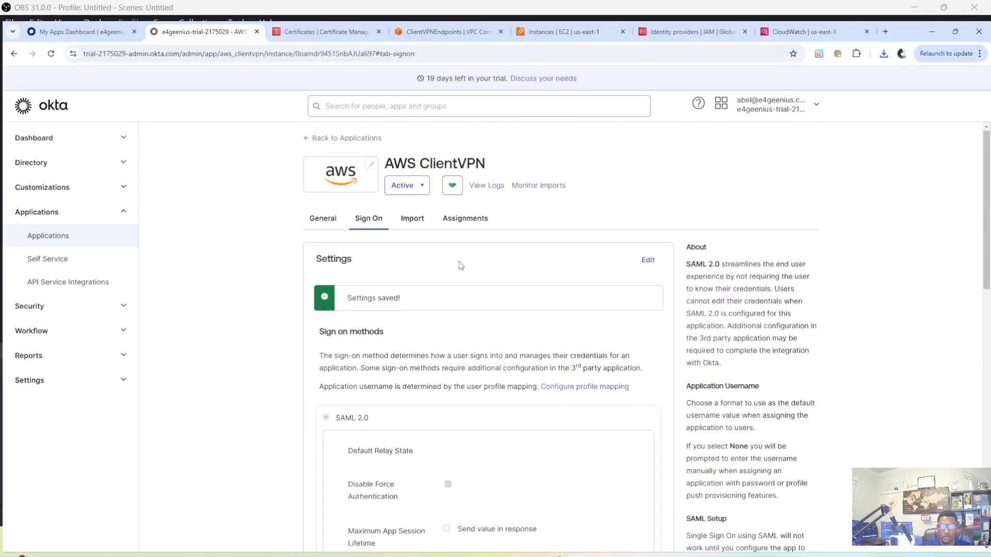
{"action": "left_click", "coordinate": [479, 222]}
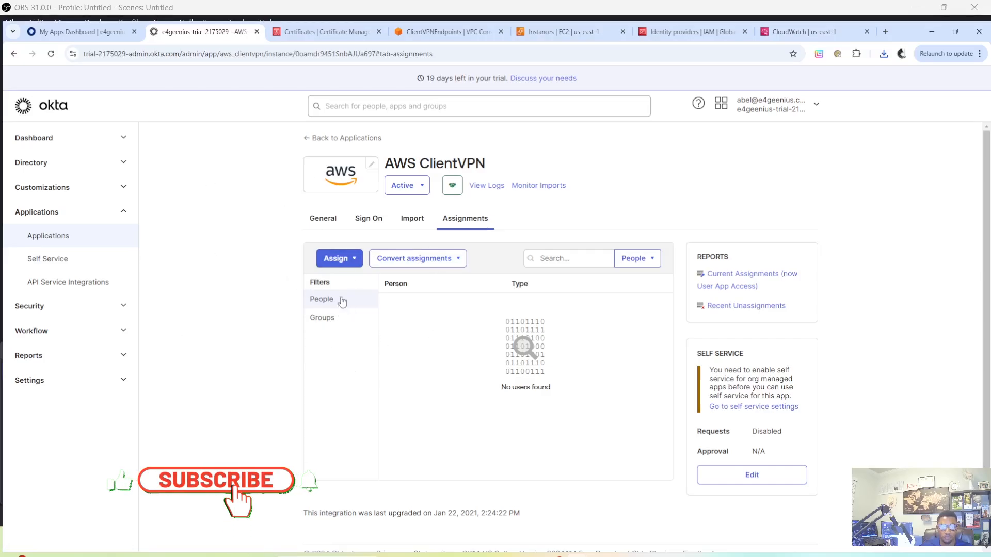
{"action": "left_click", "coordinate": [352, 260]}
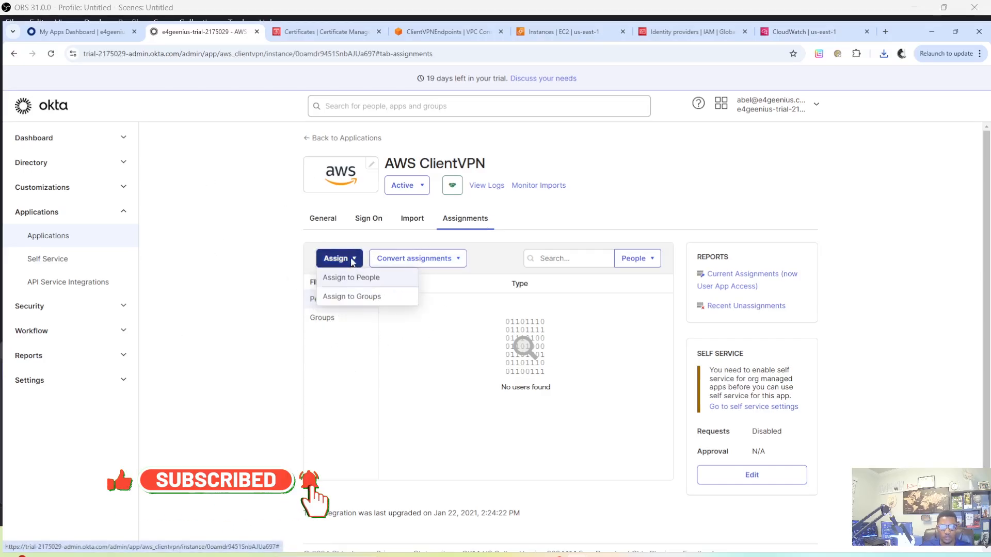
{"action": "left_click", "coordinate": [361, 304]}
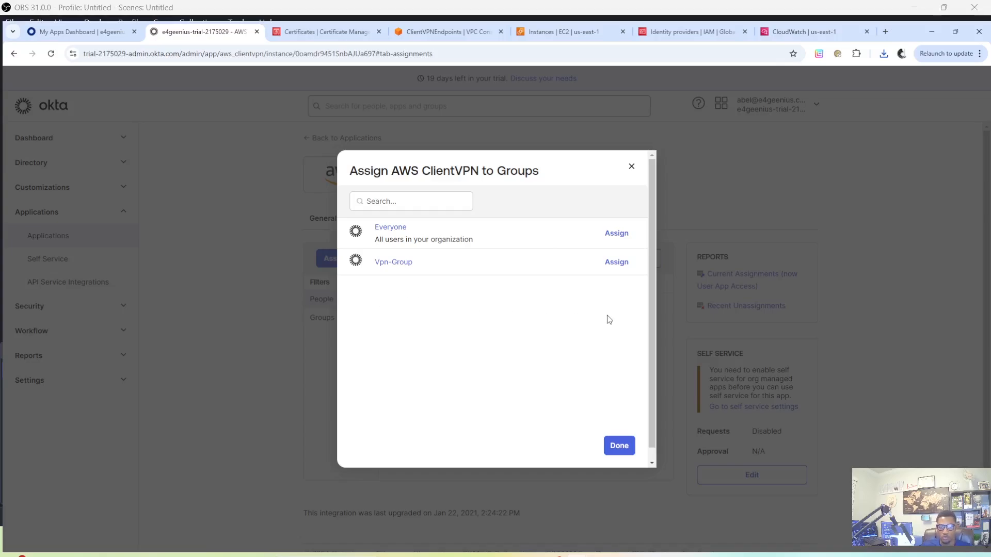
{"action": "left_click", "coordinate": [617, 262]}
{"action": "left_click", "coordinate": [622, 448]}
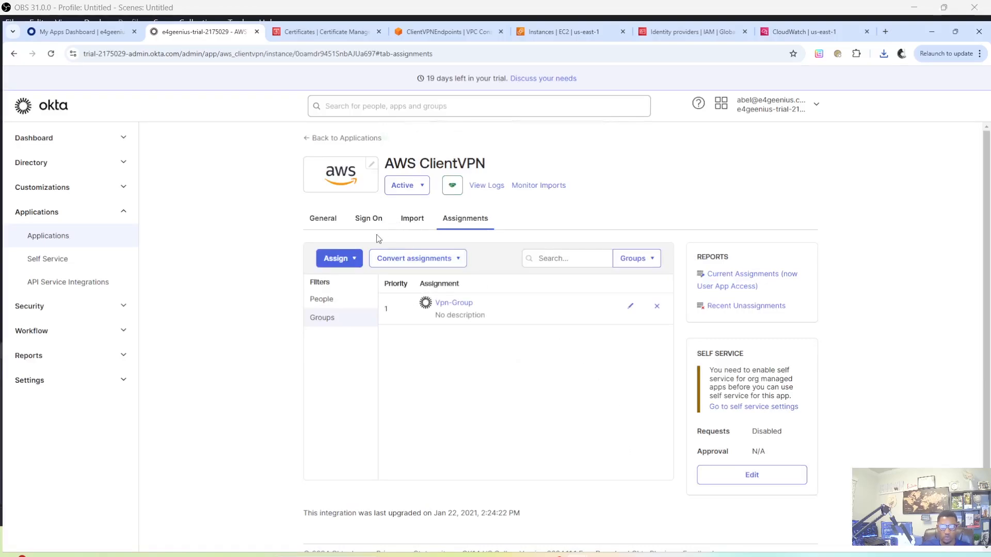
{"action": "left_click", "coordinate": [456, 308]}
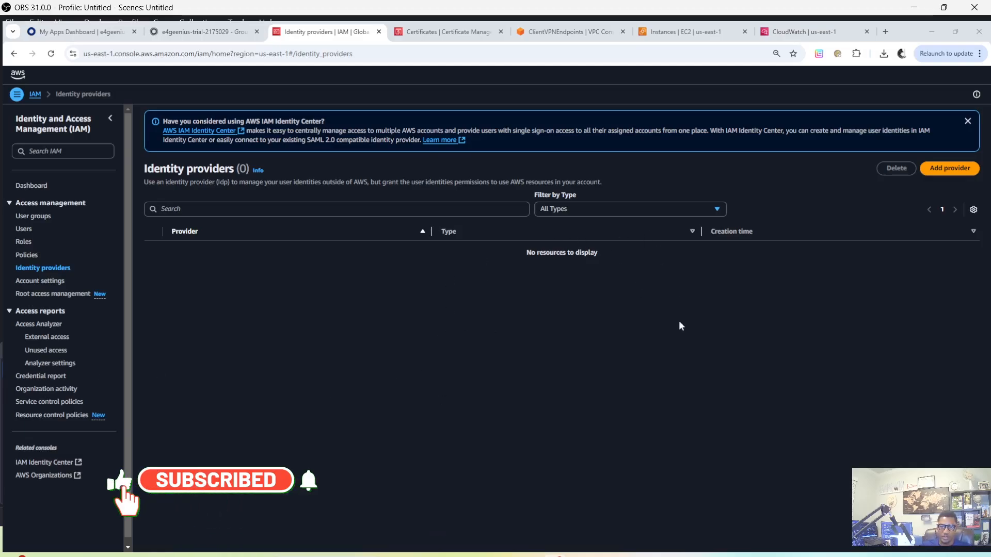
In AWS IAM, add a SAML identity provider named aws-client-vpn using metadata (1).xml as its metadata document
{"action": "left_click", "coordinate": [950, 168]}
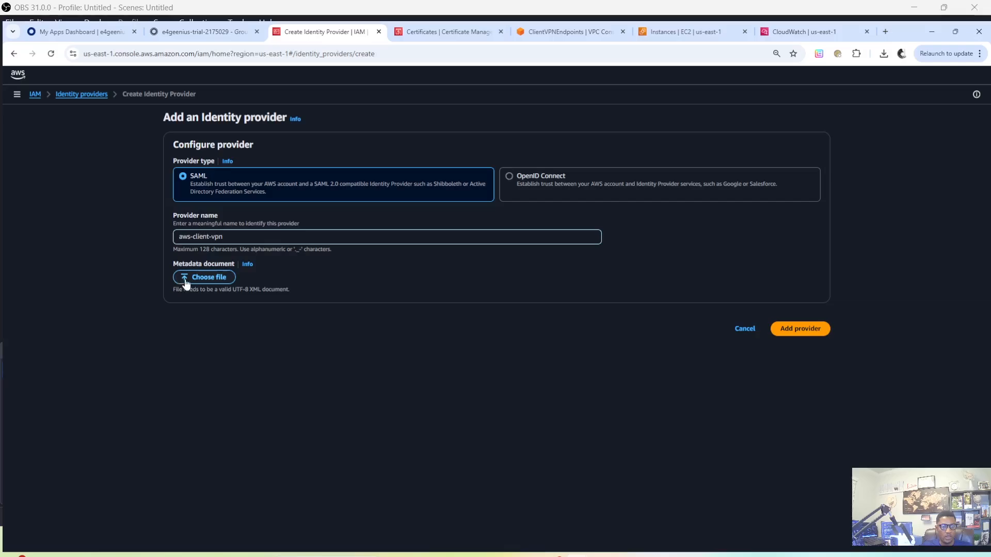
{"action": "left_click", "coordinate": [195, 279]}
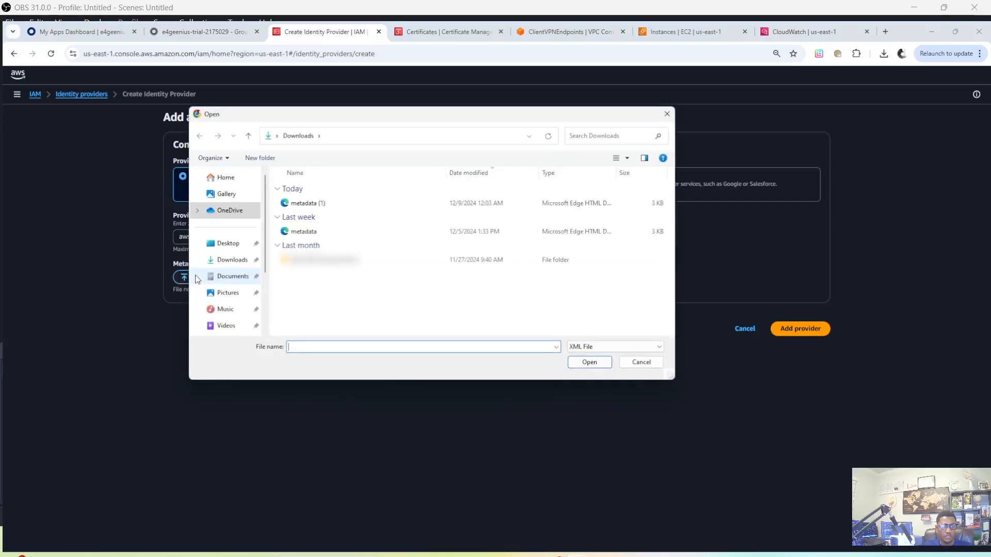
{"action": "left_click", "coordinate": [326, 203]}
{"action": "left_click", "coordinate": [592, 364]}
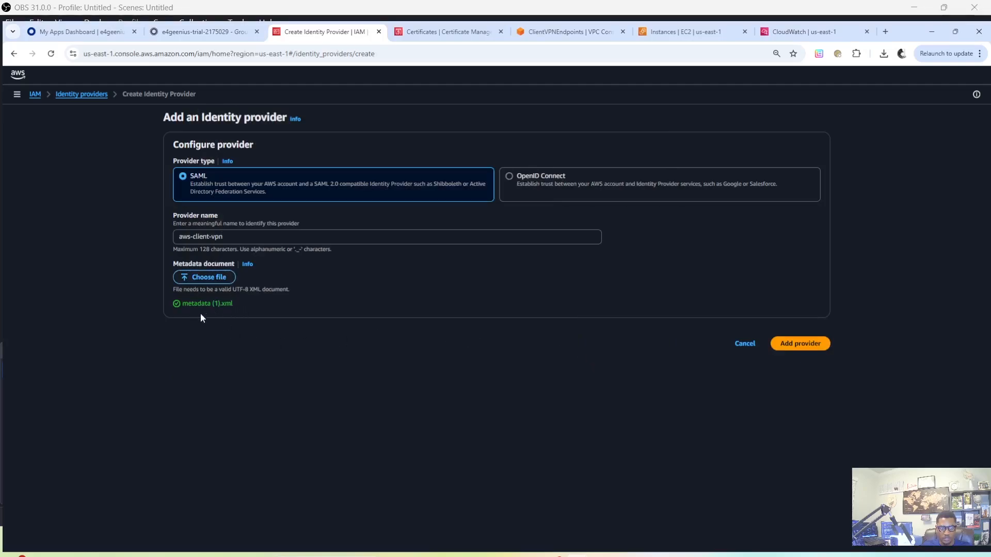
{"action": "left_click_drag", "start_coordinate": [205, 317], "coordinate": [159, 315]}
{"action": "left_click", "coordinate": [444, 313]}
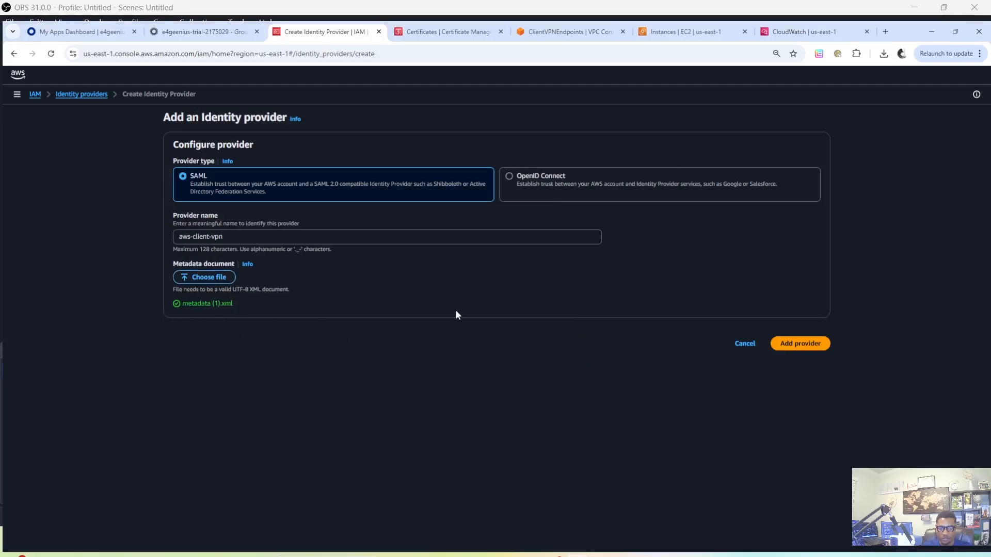
{"action": "left_click", "coordinate": [808, 345]}
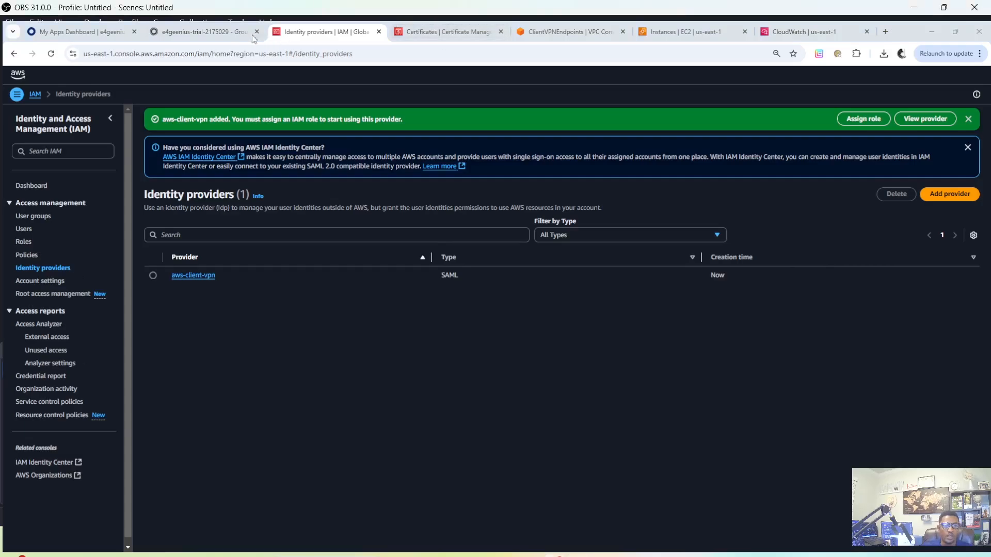
Switch to AWS Certificate Manager and start a request for a public certificate
{"action": "left_click", "coordinate": [218, 31]}
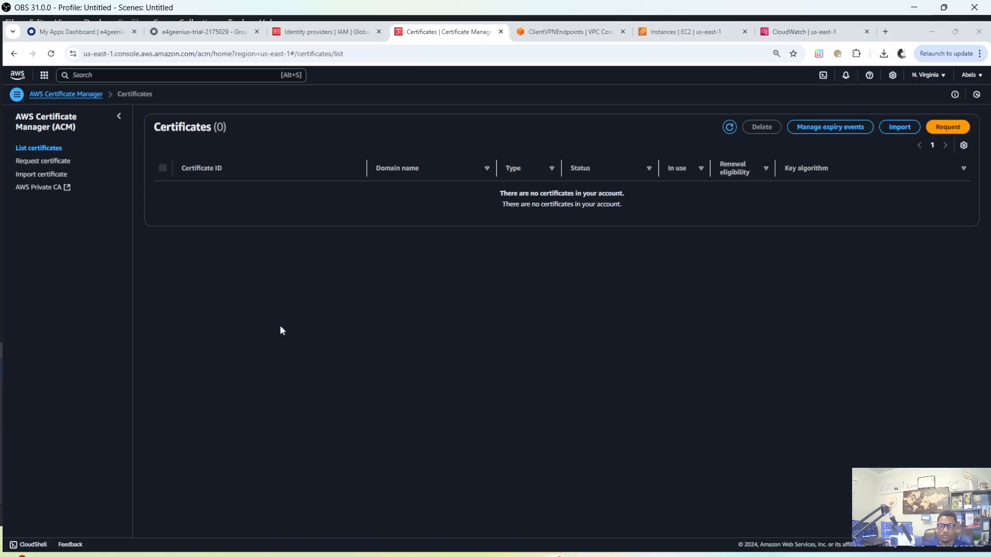
{"action": "left_click", "coordinate": [947, 132]}
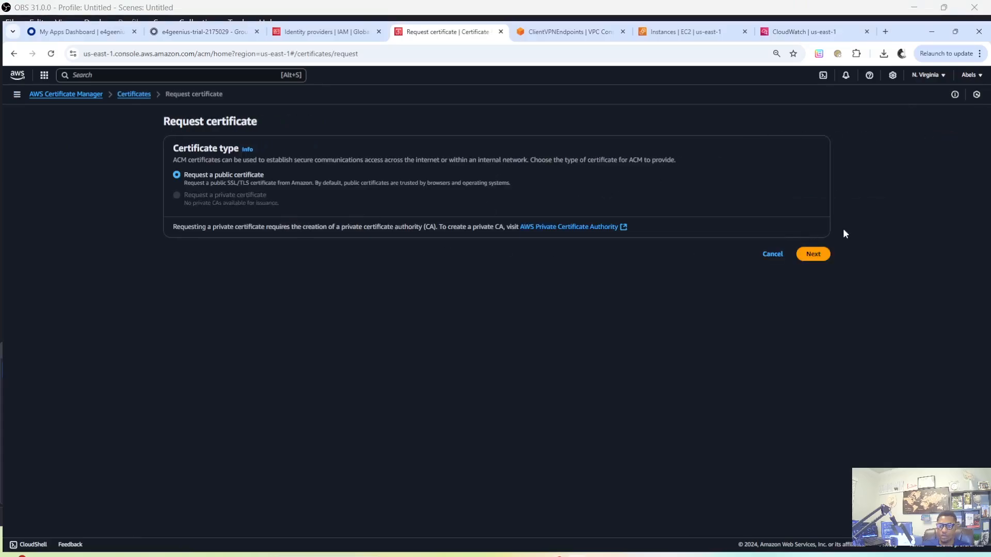
{"action": "left_click", "coordinate": [815, 257]}
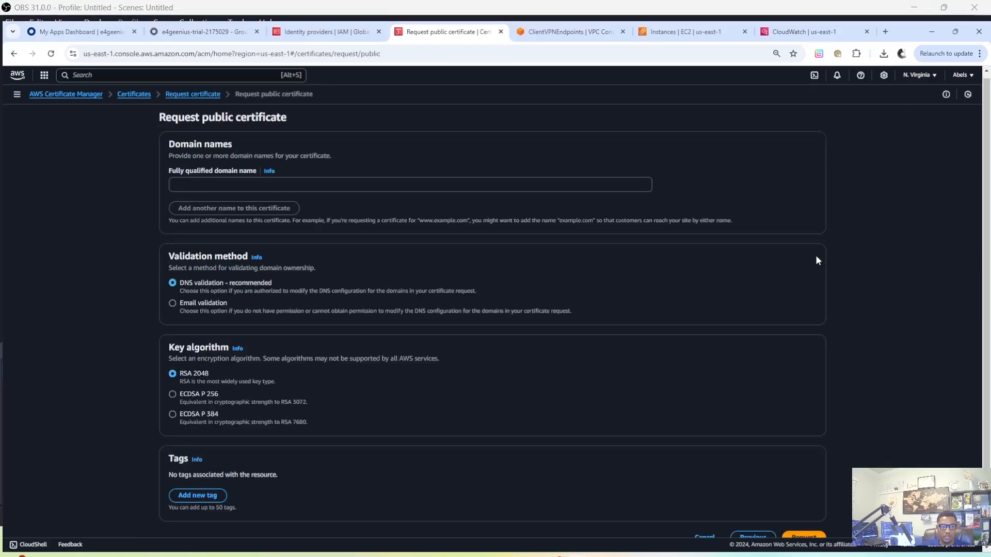
{"action": "left_click", "coordinate": [228, 184]}
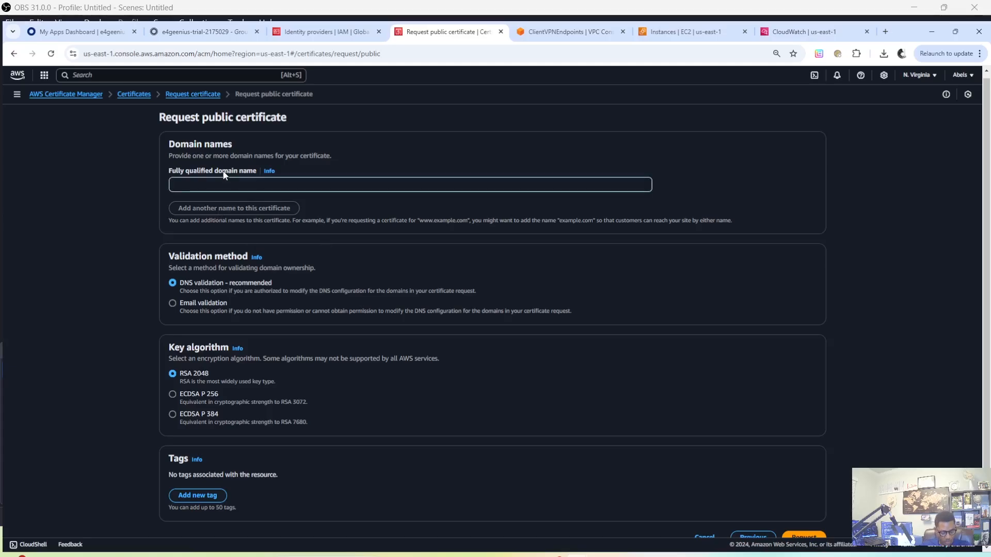
{"action": "type", "text": "e4"}
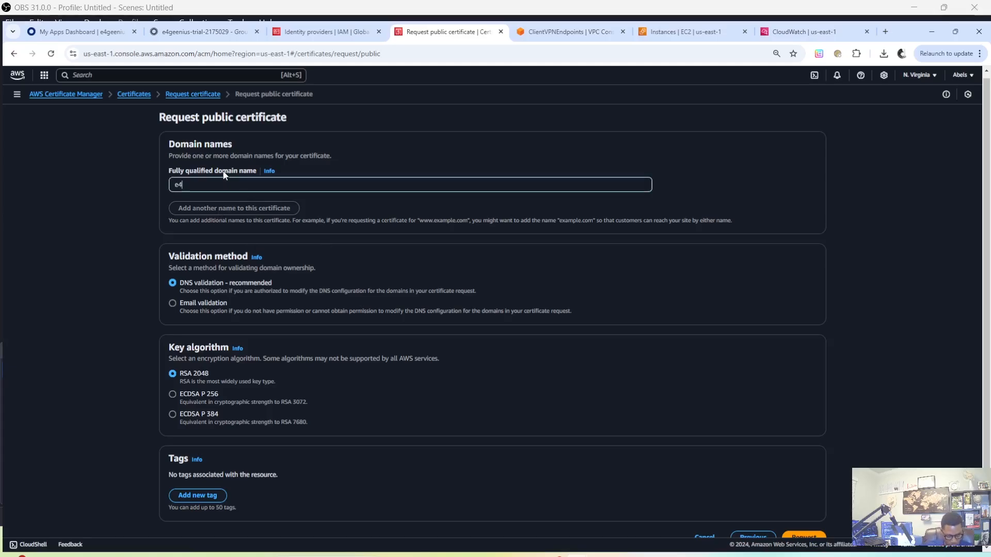
{"action": "type", "text": "geenius.co"}
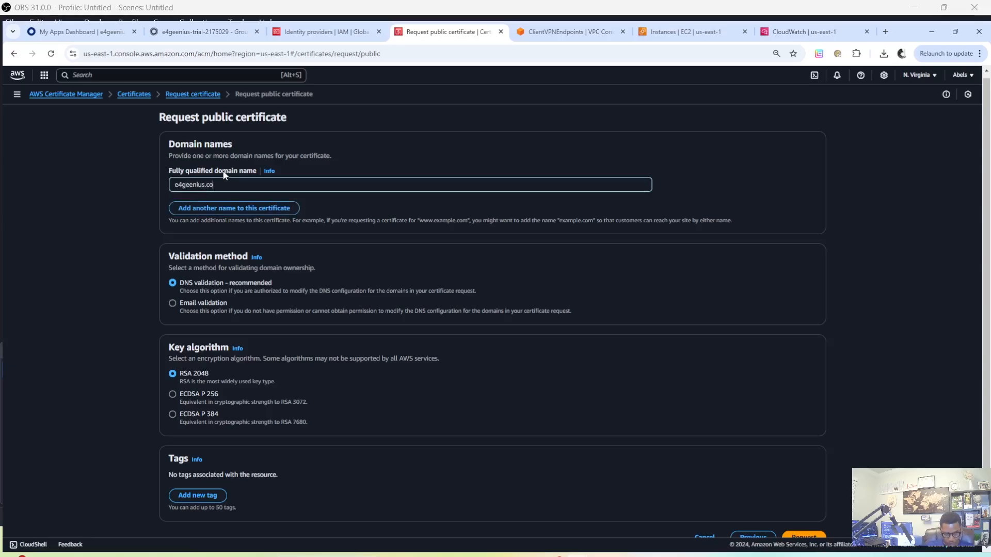
{"action": "type", "text": "m"}
{"action": "key", "text": "Left"}
{"action": "key", "text": "Left"}
{"action": "key", "text": "Left"}
{"action": "key", "text": "Left"}
{"action": "key", "text": "Home"}
{"action": "type", "text": "www."}
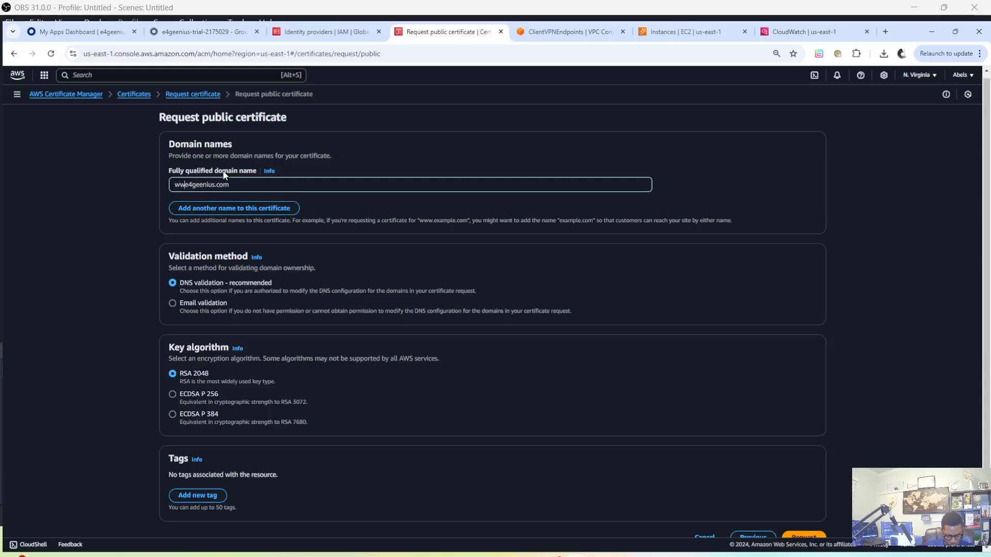
{"action": "type", "text": "."}
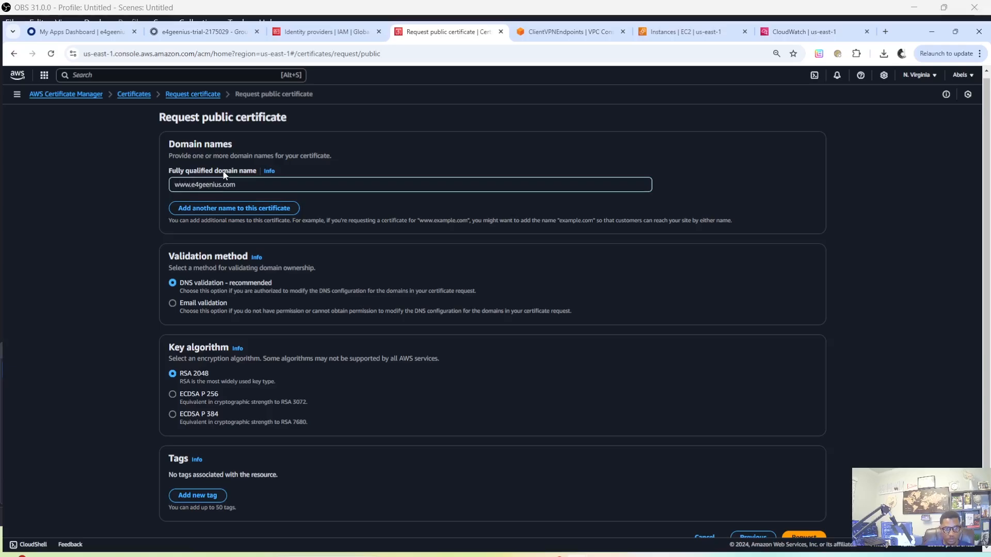
Add the wildcard *.e4geenius.com as a second domain name on the certificate
{"action": "left_click", "coordinate": [235, 211]}
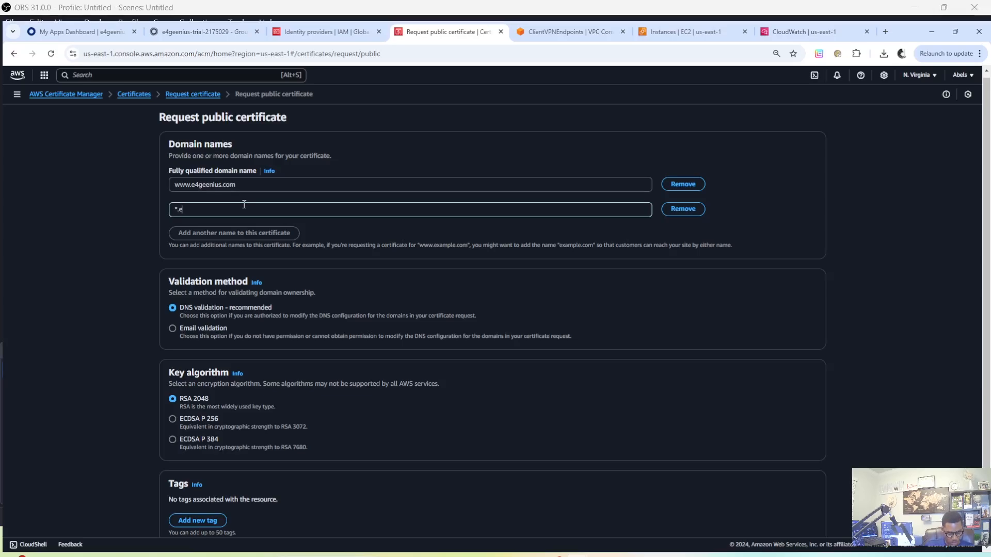
{"action": "type", "text": "4geenius.com"}
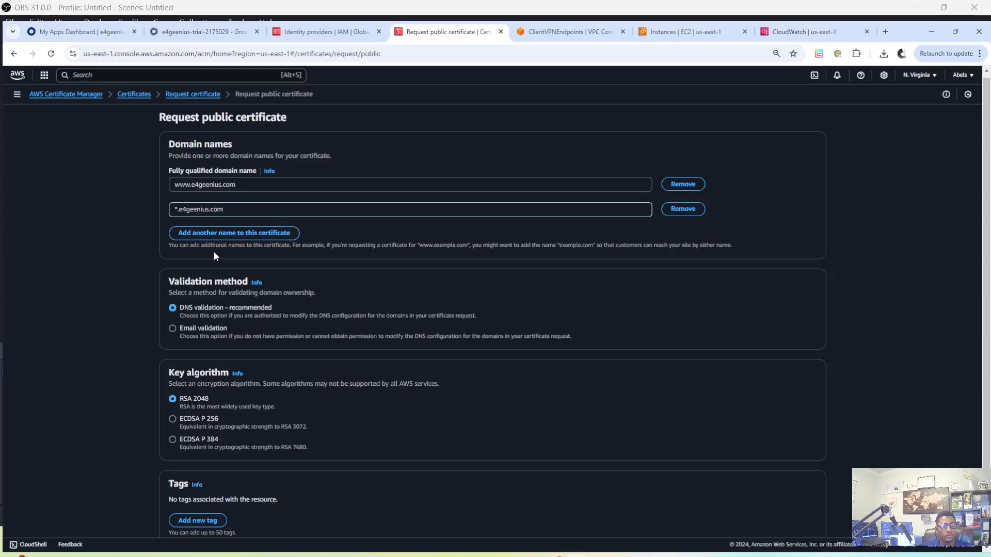
Submit the certificate request with DNS validation and the RSA 2048 key algorithm
{"action": "scroll", "coordinate": [267, 354], "scroll_direction": "down", "scroll_amount": 1}
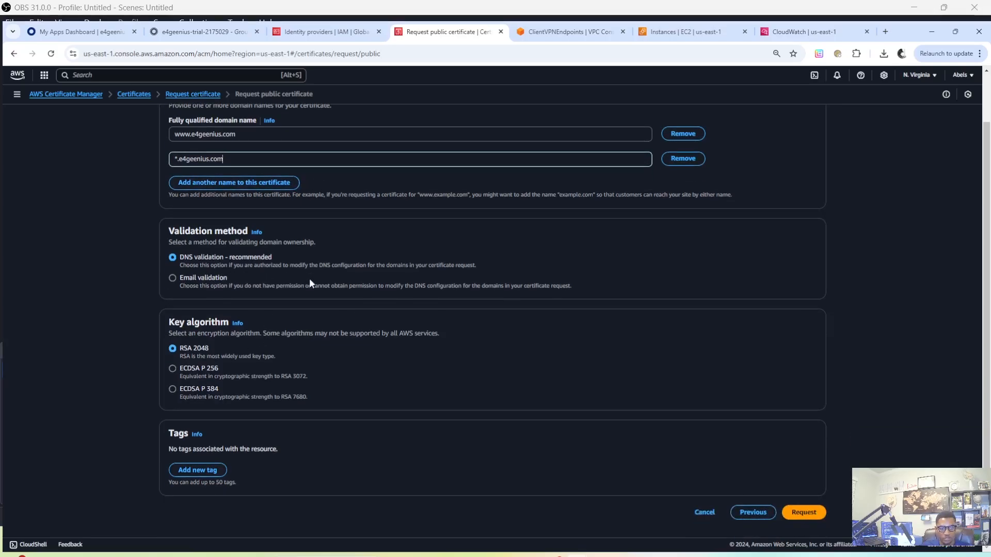
{"action": "left_click", "coordinate": [317, 250]}
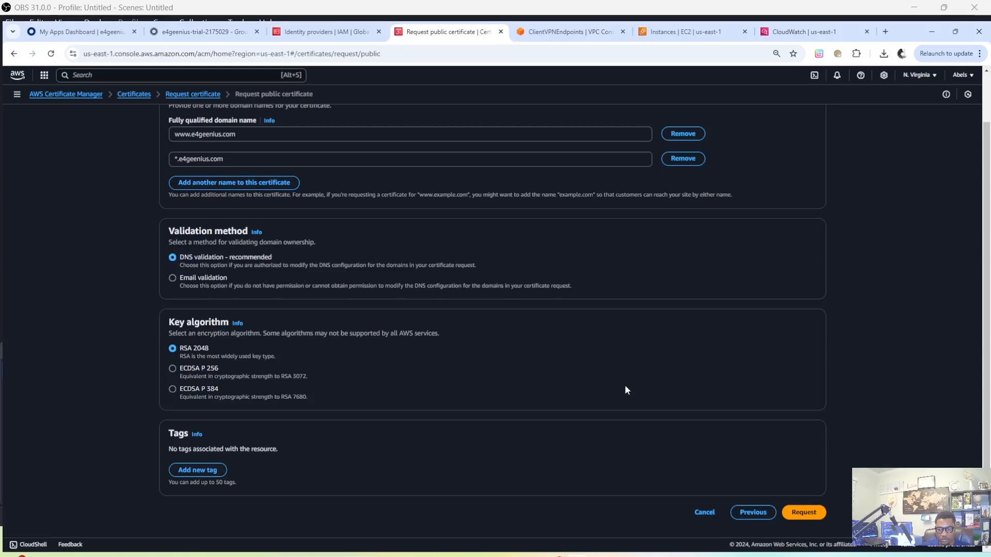
{"action": "left_click", "coordinate": [808, 513]}
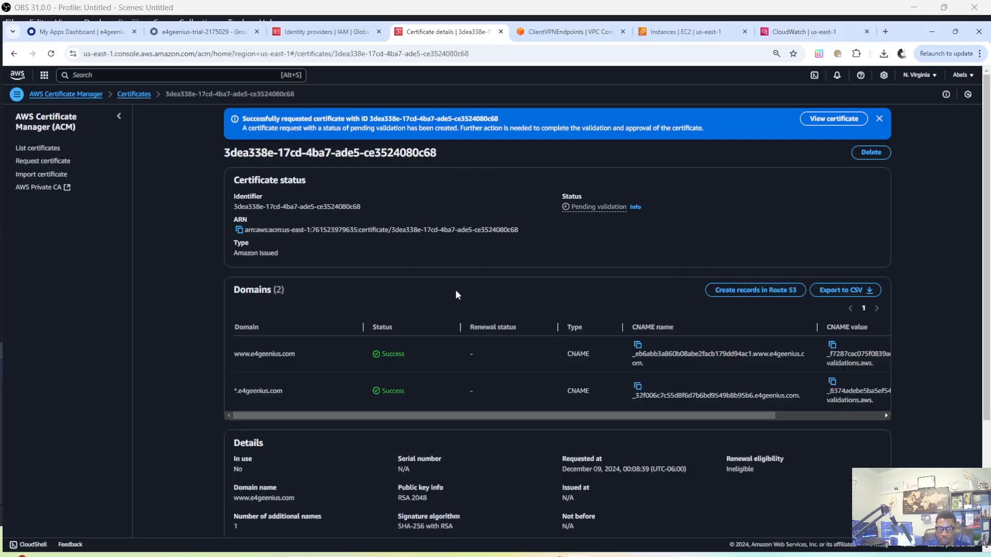
Check the validation status of the certificate's domains and reload its details page to check the overall certificate status
{"action": "double_click", "coordinate": [412, 357]}
{"action": "left_click", "coordinate": [518, 296]}
{"action": "scroll", "coordinate": [501, 317], "scroll_direction": "down", "scroll_amount": 2}
{"action": "scroll", "coordinate": [503, 323], "scroll_direction": "up", "scroll_amount": 2}
{"action": "left_click", "coordinate": [52, 53]}
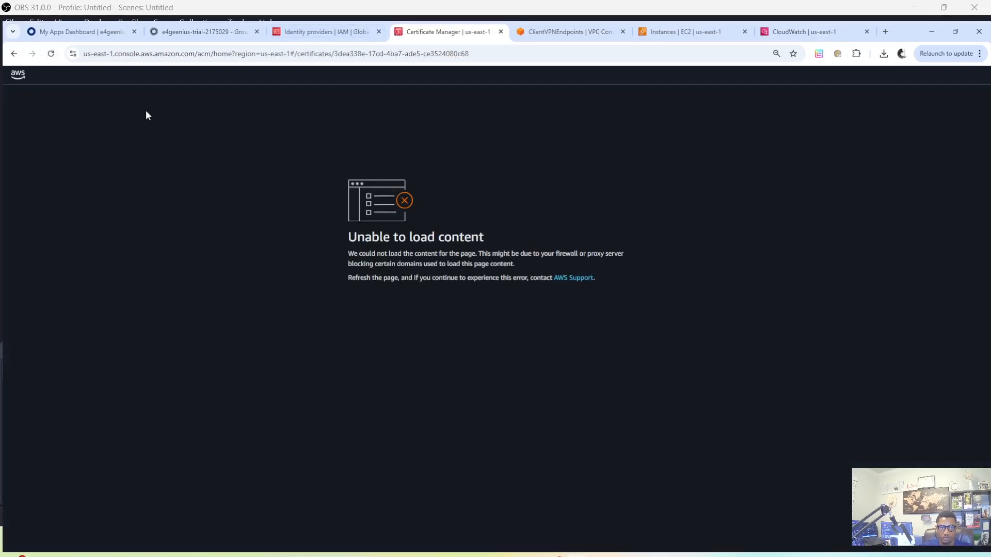
{"action": "left_click", "coordinate": [50, 55]}
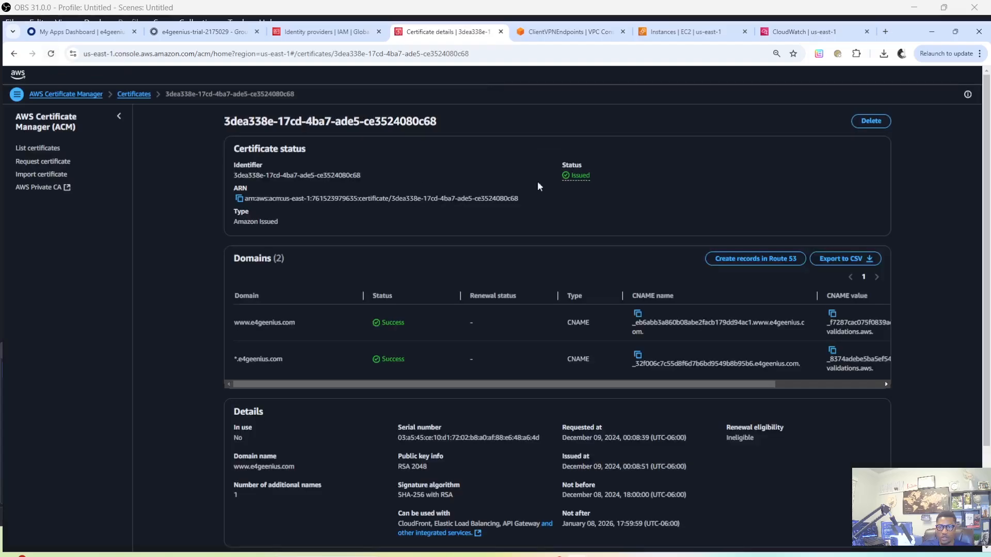
{"action": "left_click_drag", "start_coordinate": [587, 166], "coordinate": [598, 185]}
{"action": "left_click", "coordinate": [612, 186]}
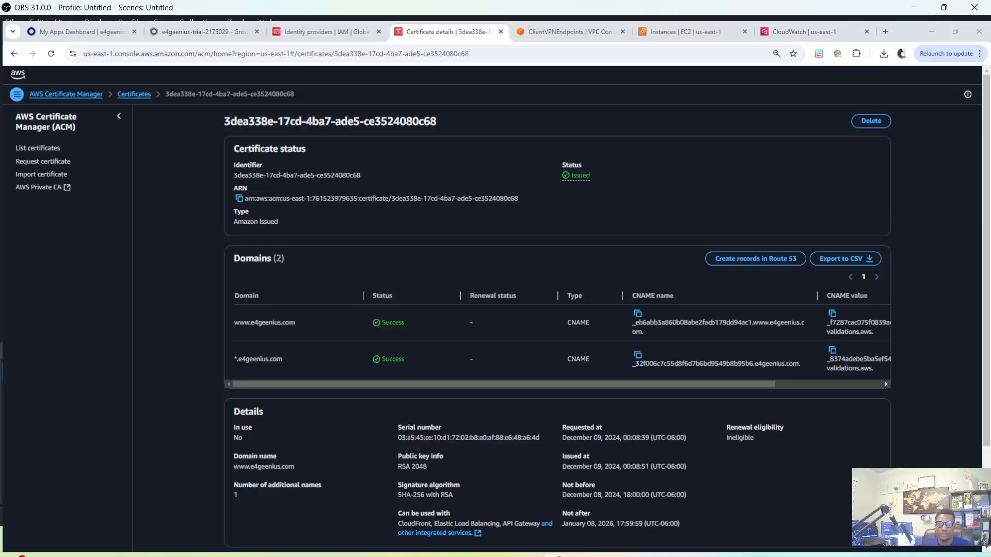
{"action": "left_click", "coordinate": [556, 34]}
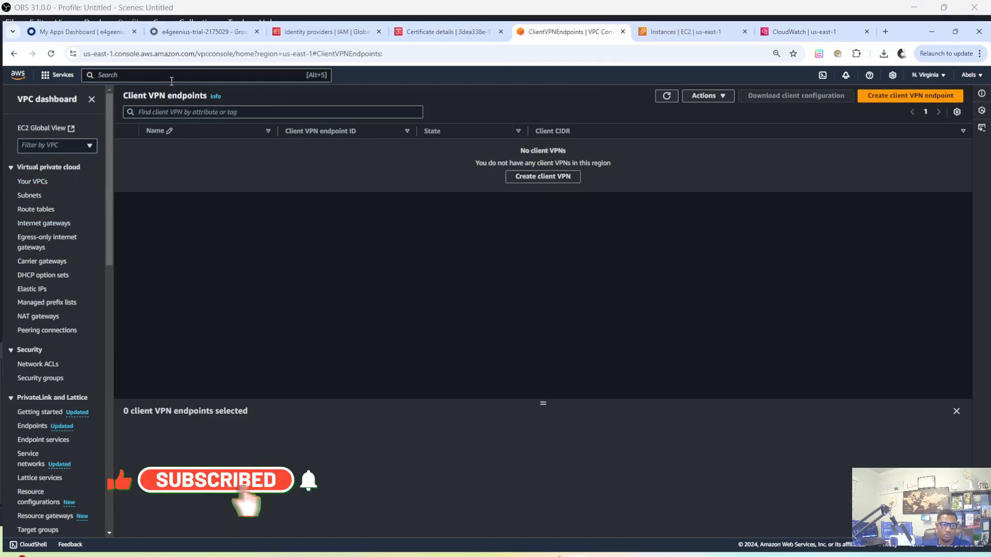
{"action": "left_click", "coordinate": [216, 70]}
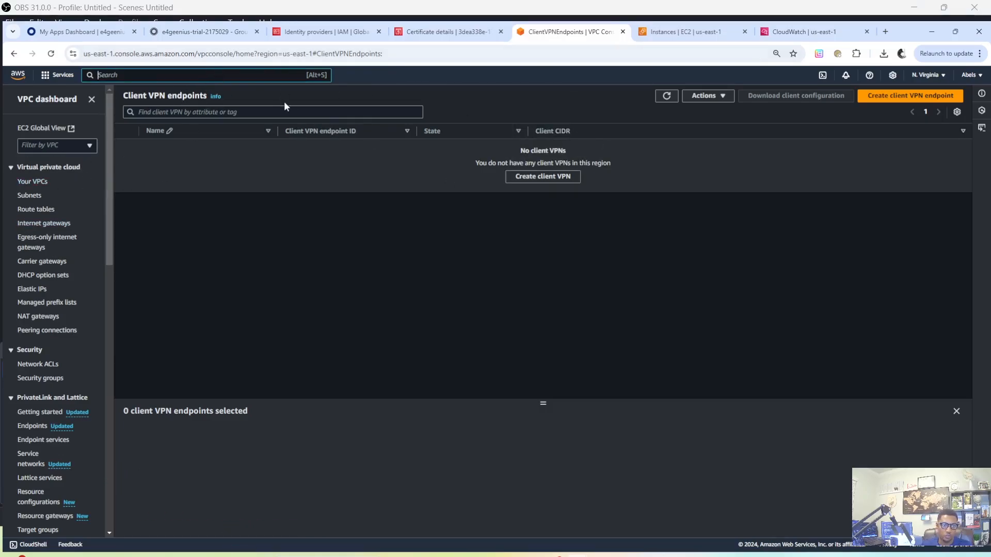
{"action": "left_click", "coordinate": [623, 32]}
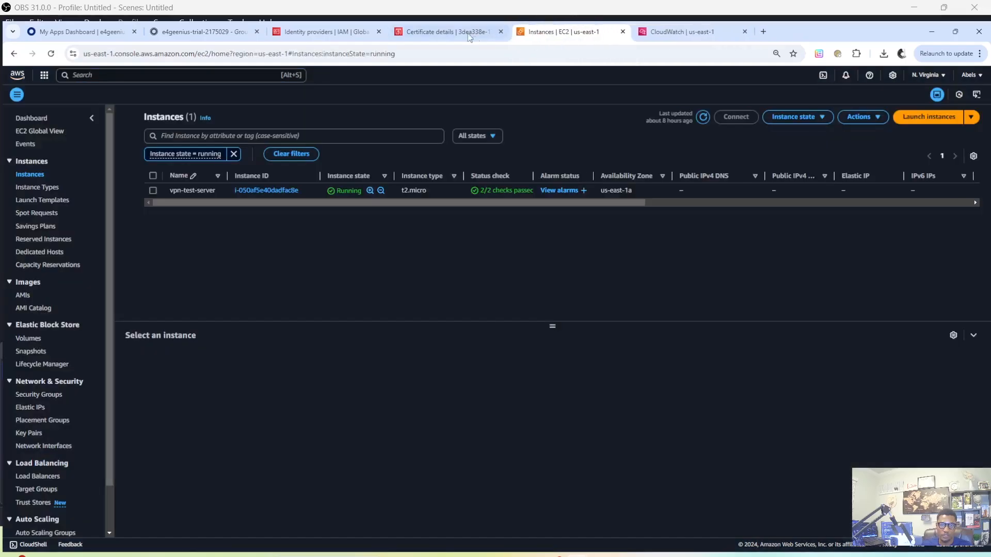
From the certificate's browser tab, return to the AWS Console Home, search for vpc and open the VPC dashboard
{"action": "left_click", "coordinate": [452, 34]}
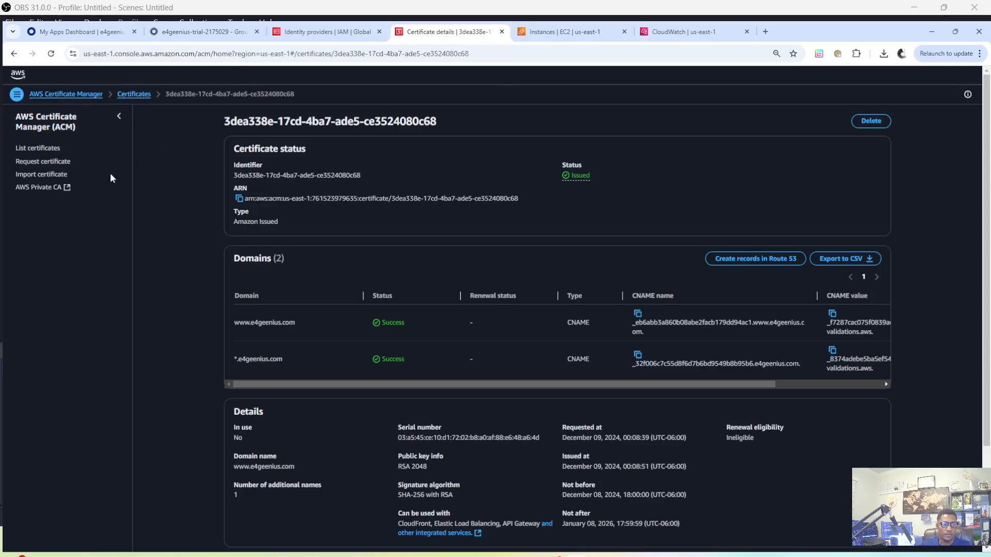
{"action": "left_click", "coordinate": [54, 53]}
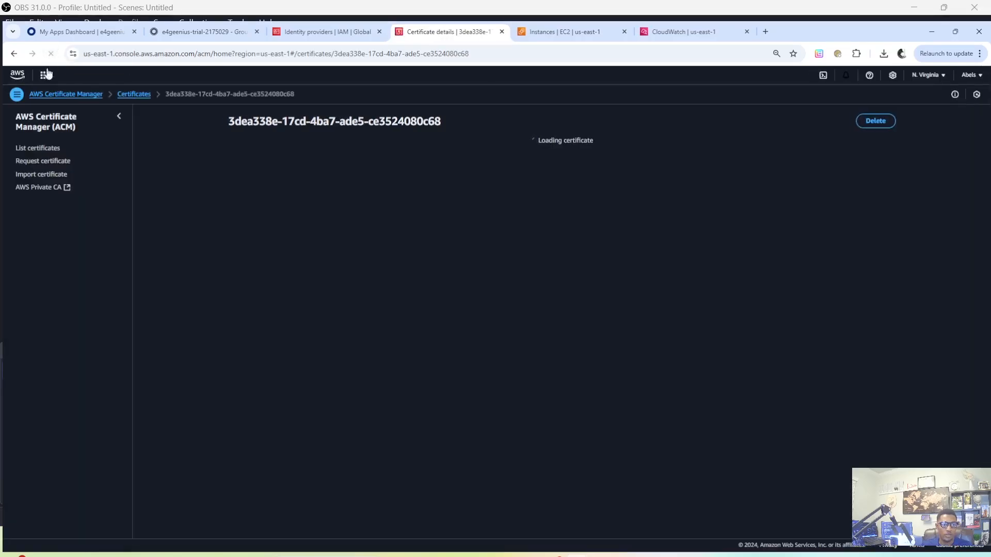
{"action": "left_click", "coordinate": [18, 76]}
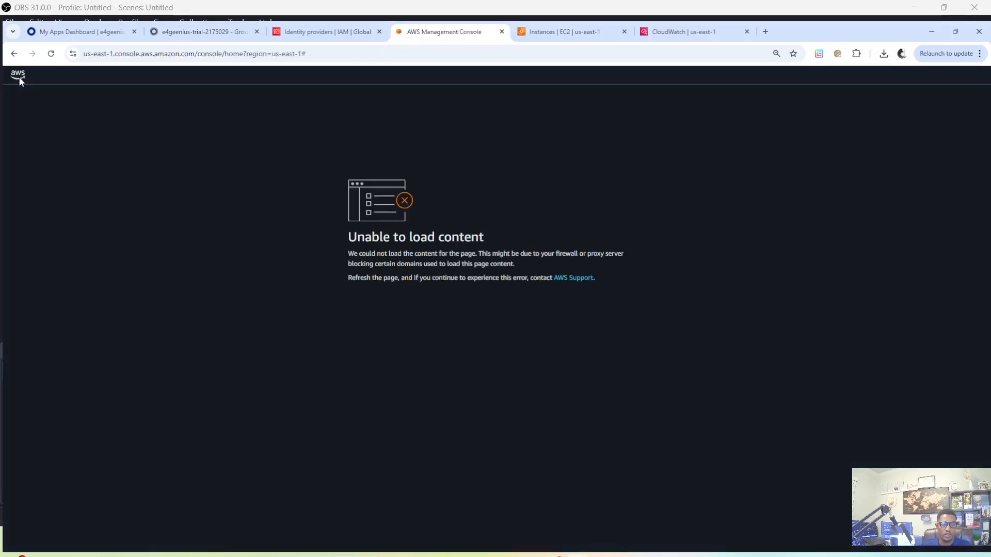
{"action": "left_click", "coordinate": [50, 54]}
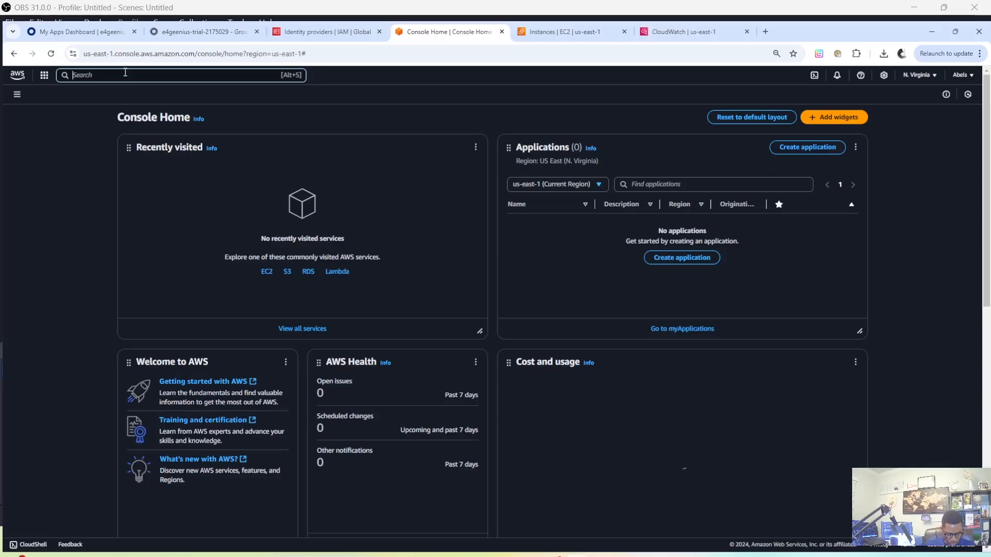
{"action": "type", "text": "vpc"}
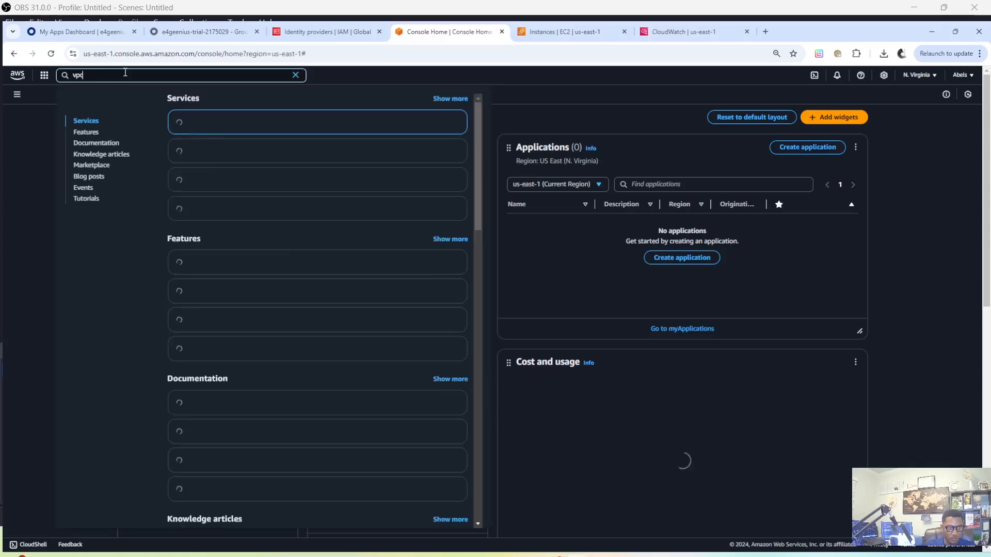
{"action": "left_click", "coordinate": [204, 124]}
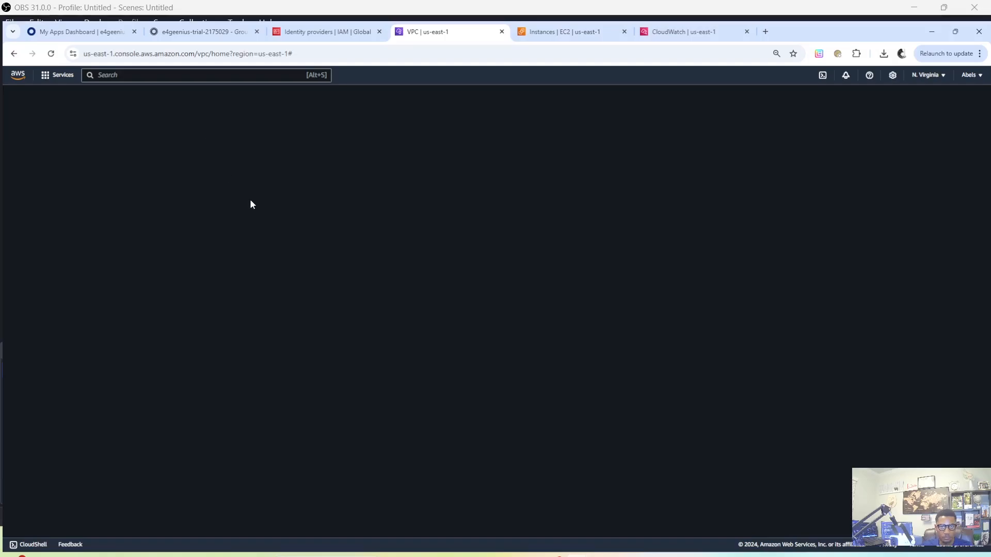
{"action": "left_click", "coordinate": [52, 54]}
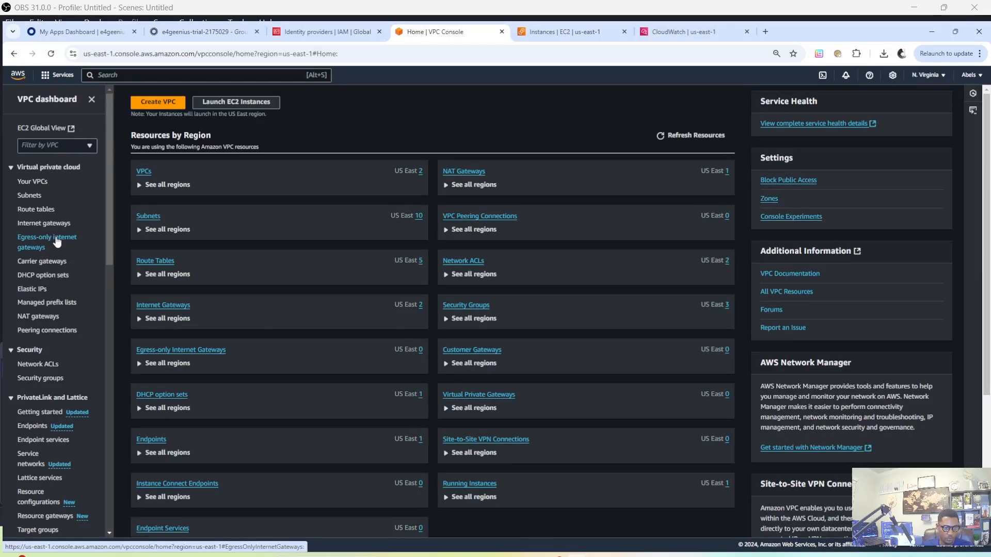
Open the VPC console's Client VPN endpoints list and enlarge its details pane
{"action": "scroll", "coordinate": [57, 241], "scroll_direction": "down", "scroll_amount": 4}
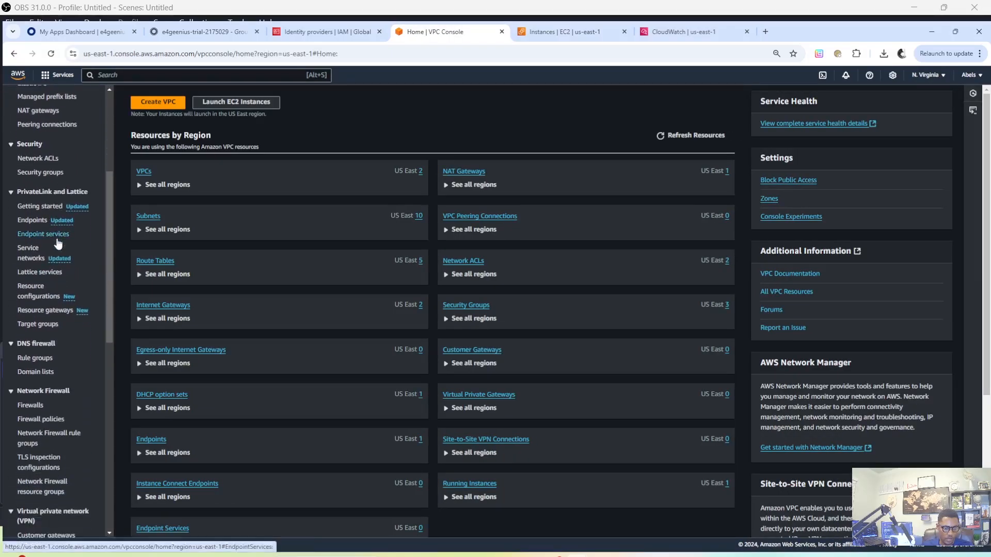
{"action": "scroll", "coordinate": [58, 243], "scroll_direction": "down", "scroll_amount": 3}
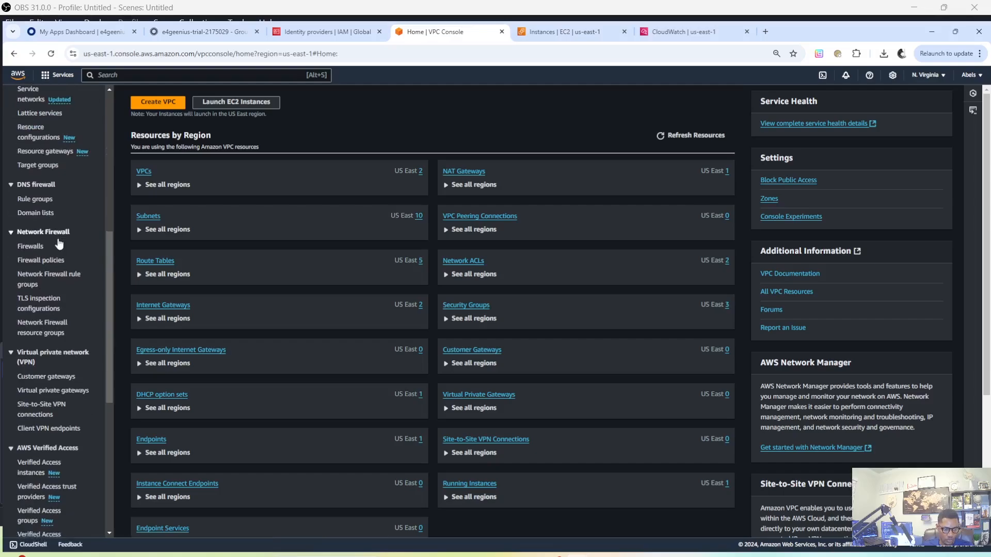
{"action": "scroll", "coordinate": [59, 241], "scroll_direction": "down", "scroll_amount": 1}
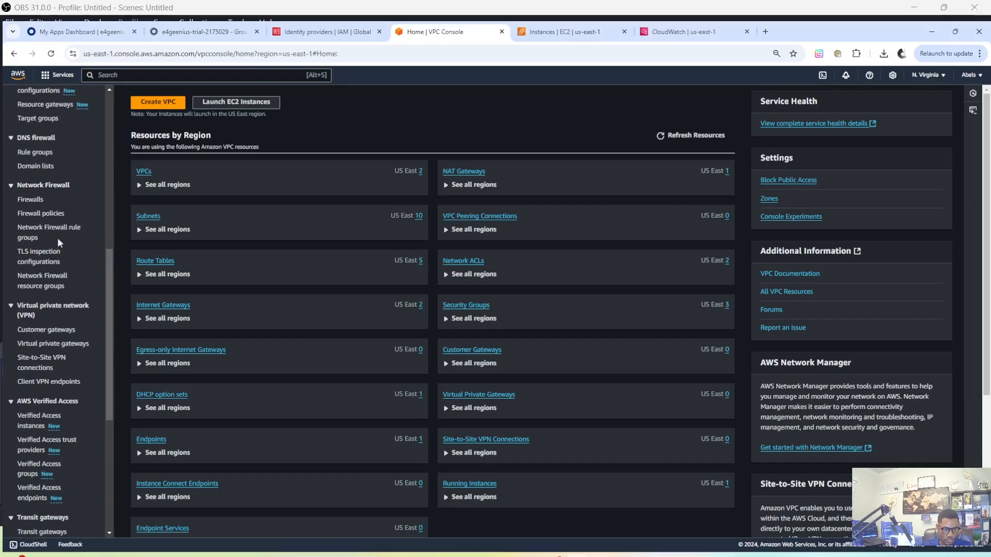
{"action": "left_click", "coordinate": [59, 384]}
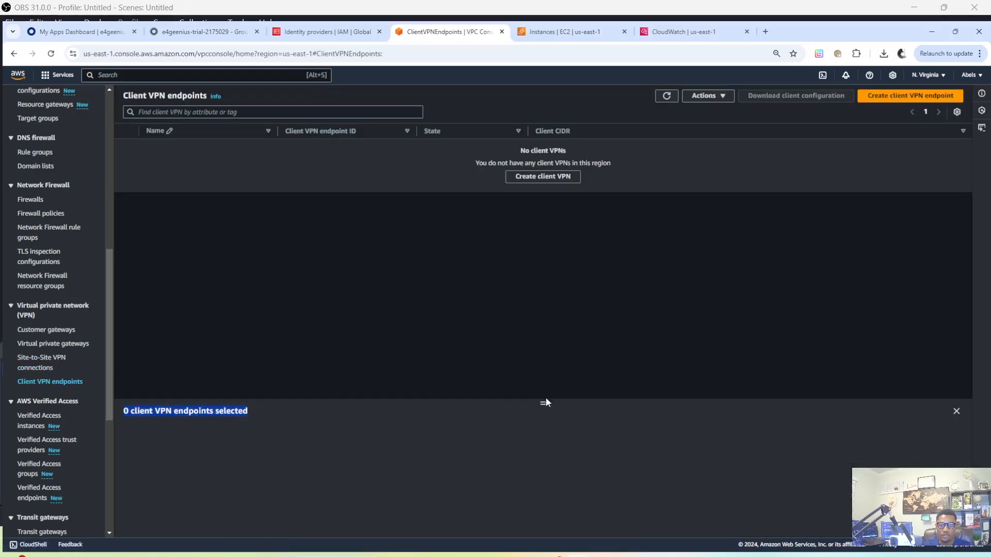
{"action": "left_click_drag", "start_coordinate": [544, 405], "coordinate": [543, 326]}
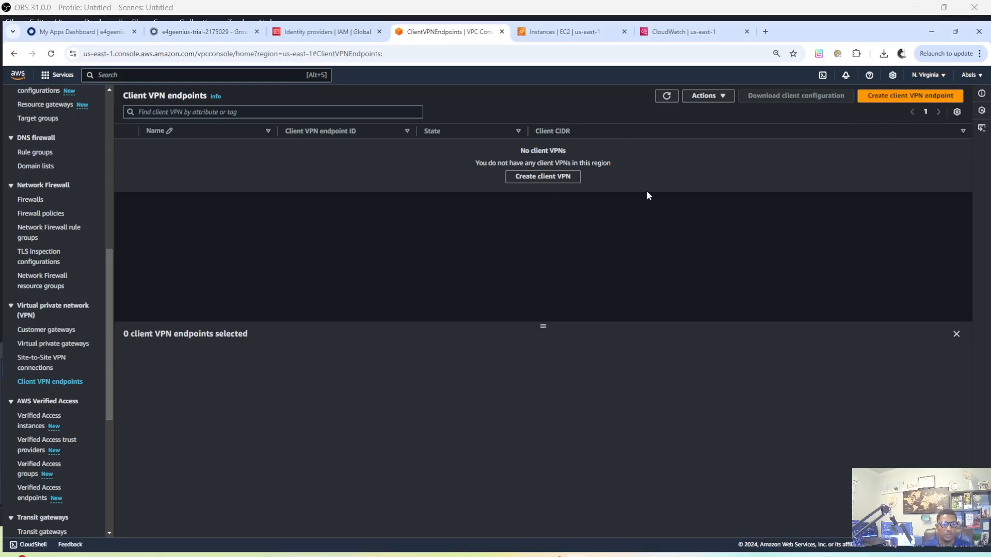
Open the list of VPCs, select staging-vpc and view its resource map
{"action": "scroll", "coordinate": [46, 255], "scroll_direction": "up", "scroll_amount": 5}
{"action": "scroll", "coordinate": [47, 252], "scroll_direction": "up", "scroll_amount": 3}
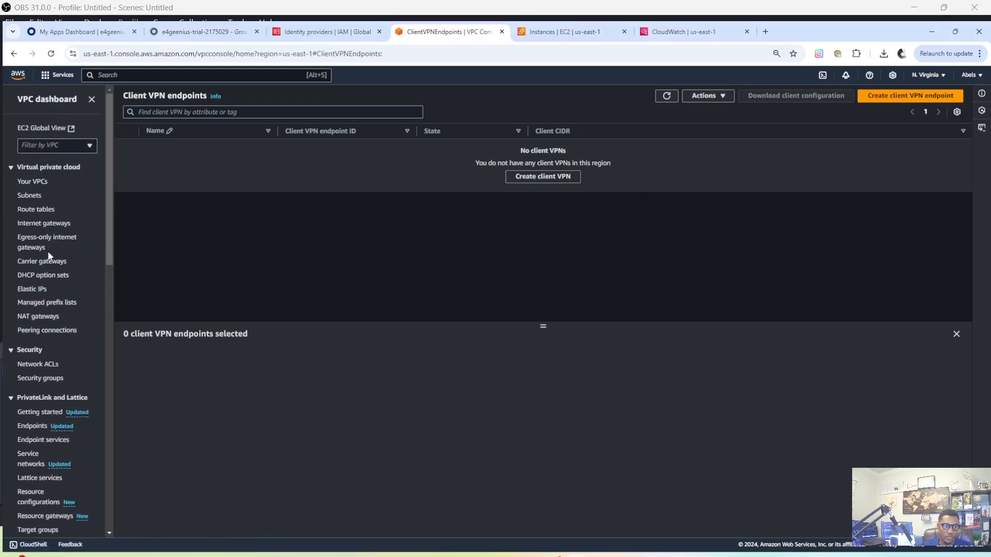
{"action": "left_click", "coordinate": [41, 182]}
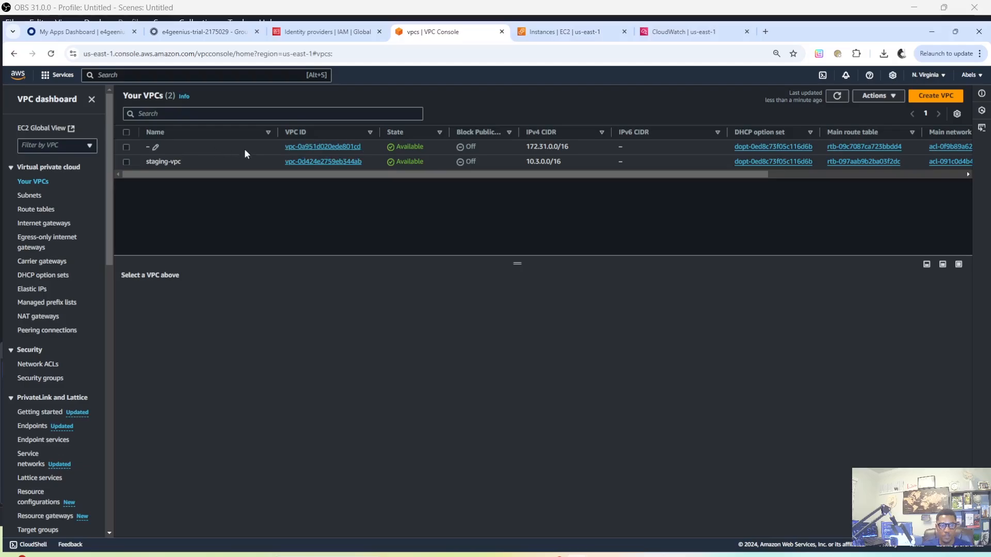
{"action": "left_click_drag", "start_coordinate": [140, 162], "coordinate": [180, 165]}
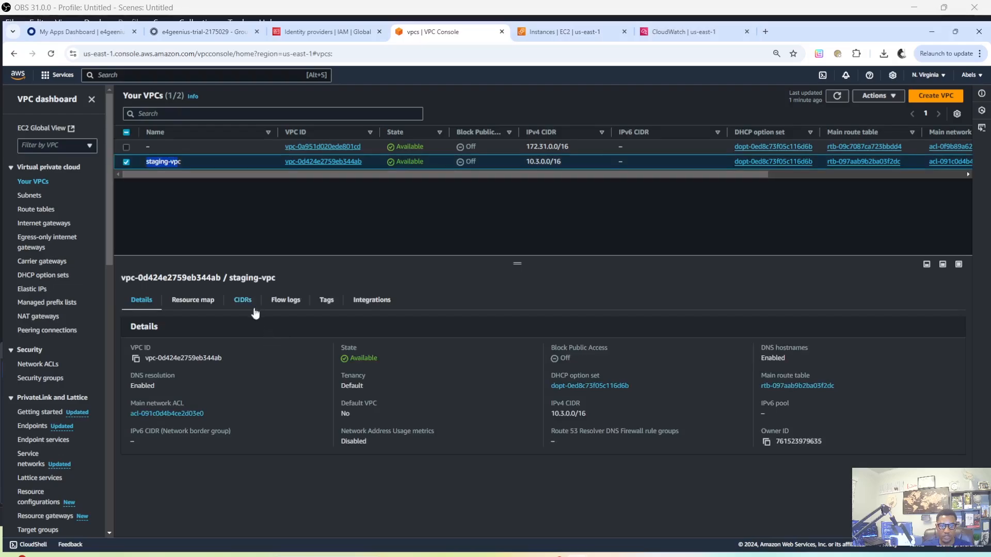
{"action": "left_click", "coordinate": [209, 304]}
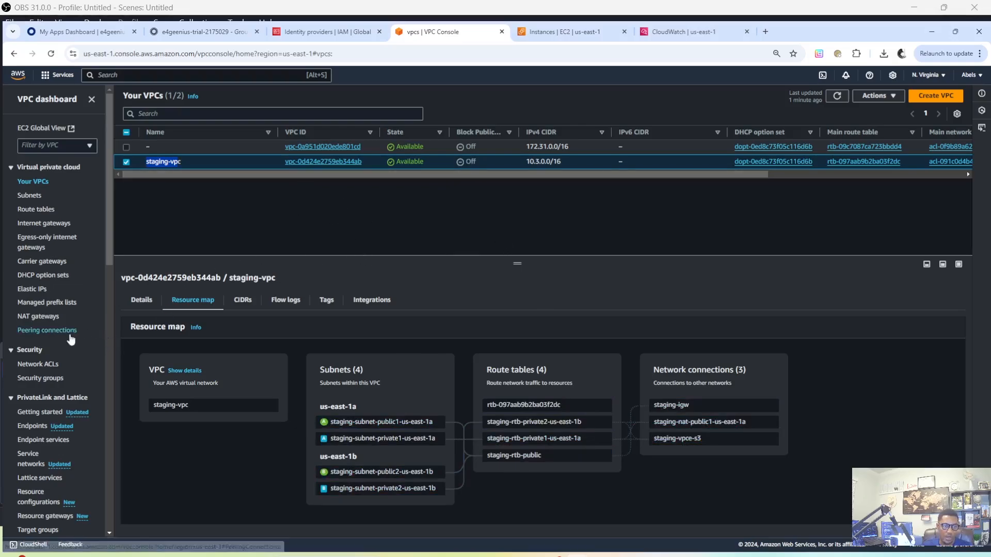
Open the list of Client VPN endpoints and start creating a new client VPN endpoint
{"action": "scroll", "coordinate": [76, 349], "scroll_direction": "down", "scroll_amount": 4}
{"action": "scroll", "coordinate": [78, 350], "scroll_direction": "down", "scroll_amount": 4}
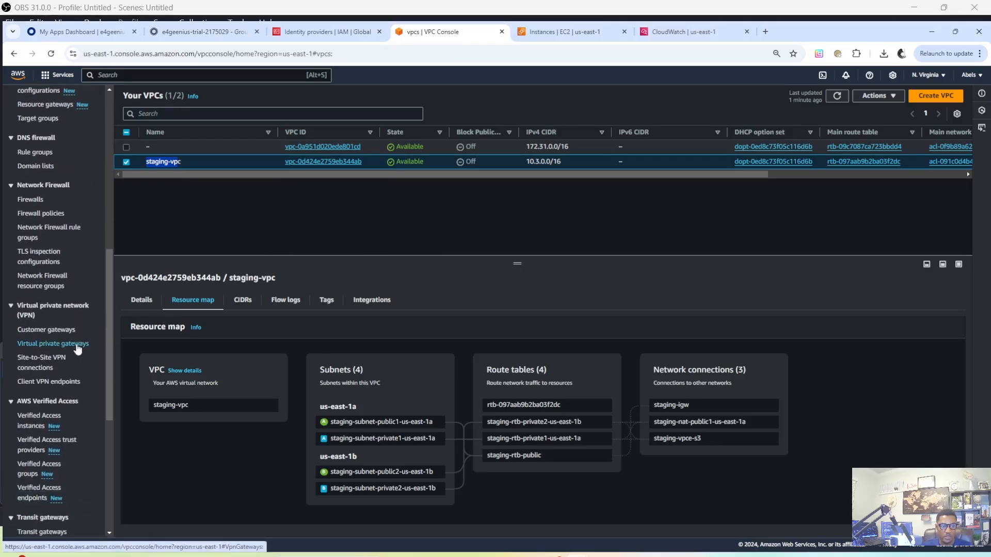
{"action": "left_click", "coordinate": [66, 383]}
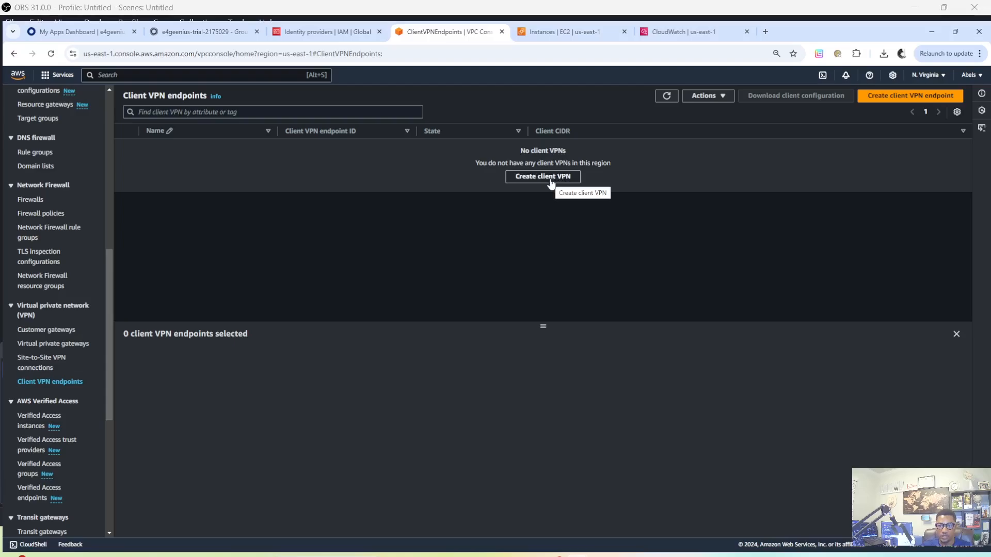
{"action": "left_click", "coordinate": [901, 97]}
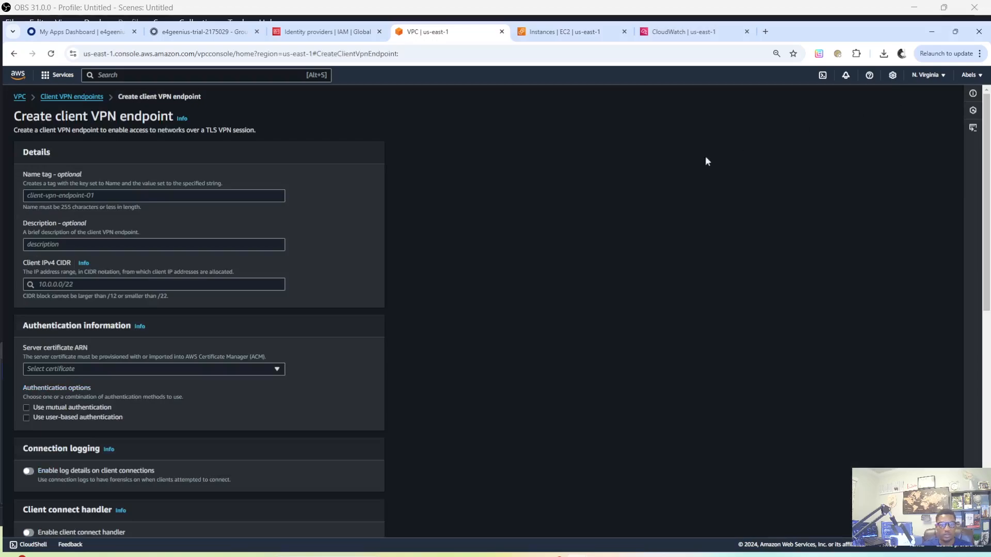
Name the endpoint aws-client-VPN and set its client IPv4 CIDR to 10.200.0.0/22
{"action": "left_click", "coordinate": [58, 196]}
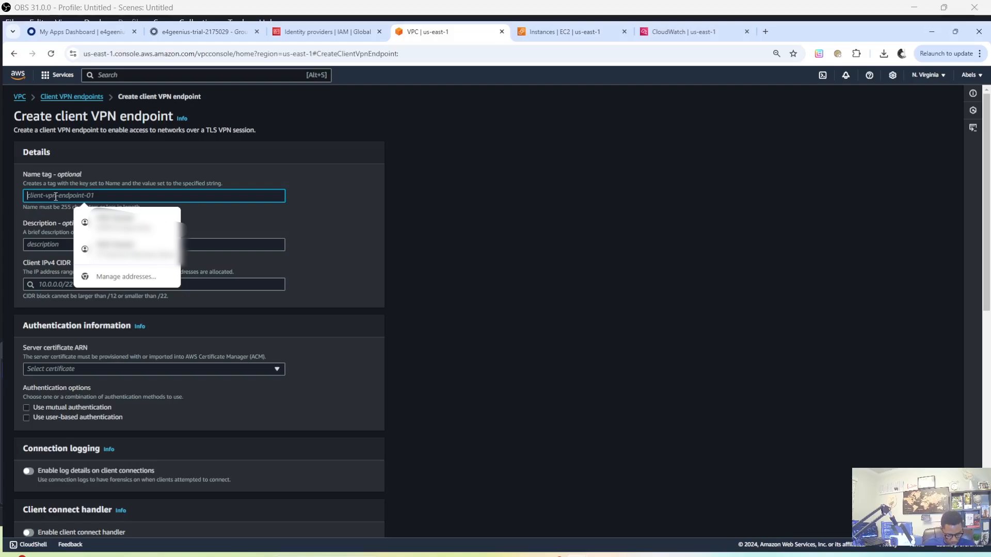
{"action": "type", "text": "aws-"}
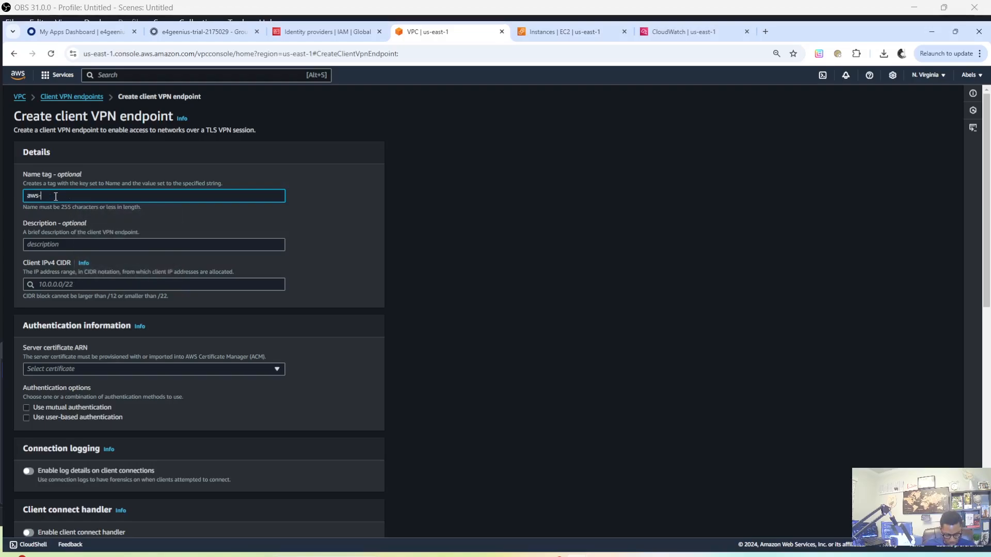
{"action": "type", "text": "client-VPN"}
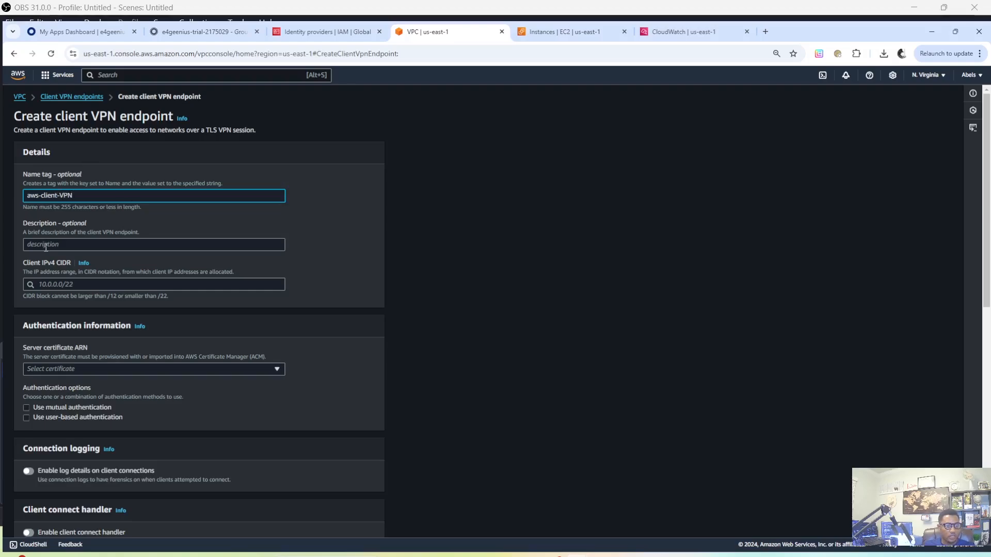
{"action": "scroll", "coordinate": [126, 262], "scroll_direction": "down", "scroll_amount": 1}
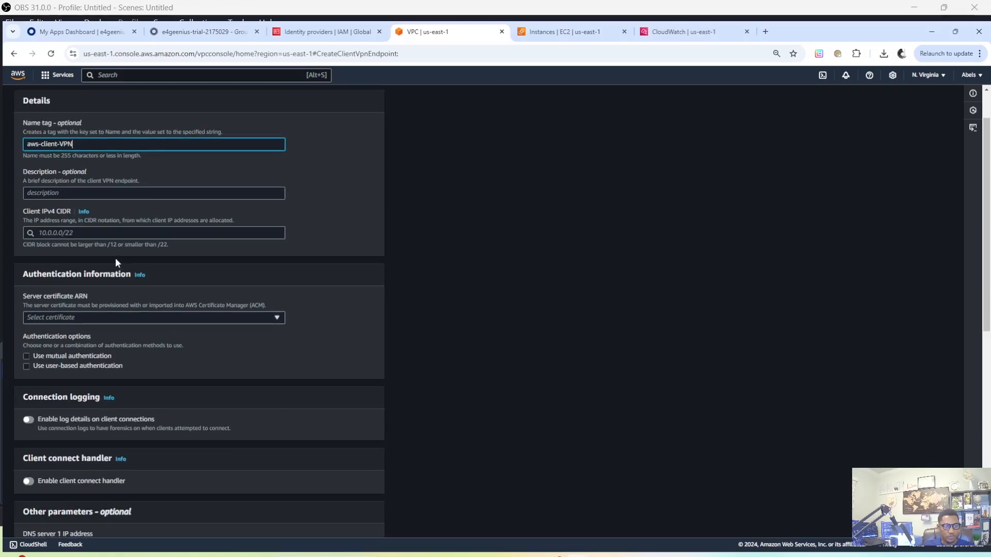
{"action": "left_click", "coordinate": [69, 233]}
{"action": "type", "text": "10.200.0.0/22"}
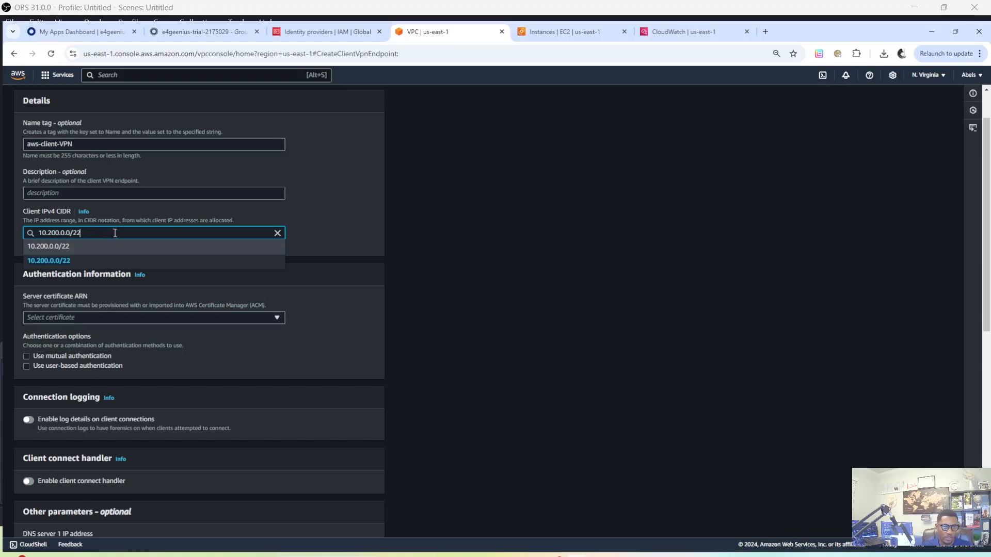
{"action": "left_click", "coordinate": [62, 261]}
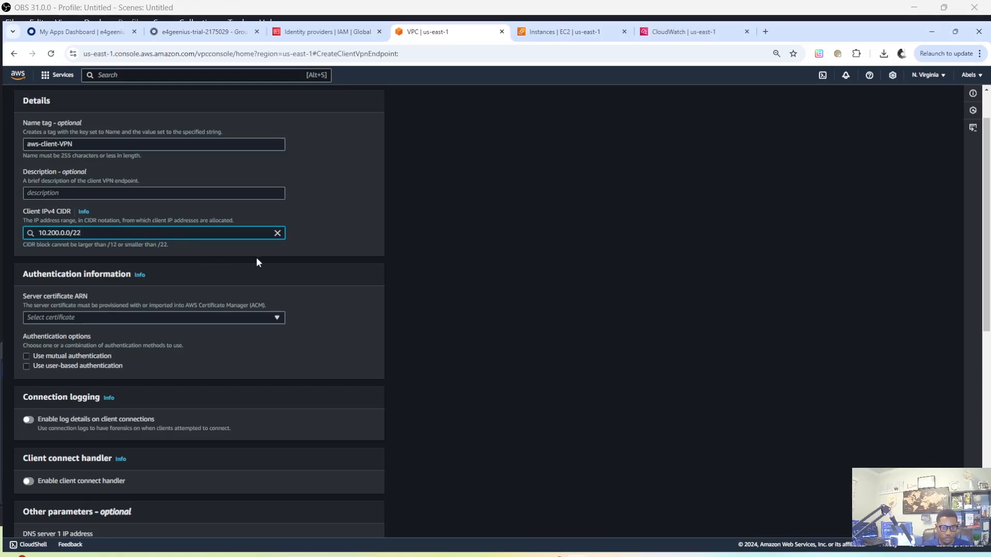
{"action": "scroll", "coordinate": [110, 279], "scroll_direction": "down", "scroll_amount": 1}
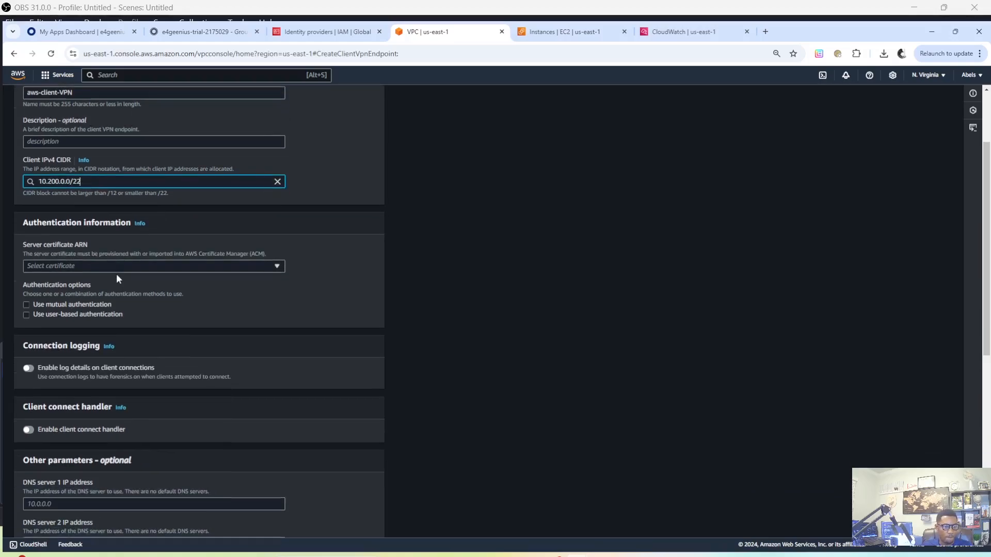
{"action": "scroll", "coordinate": [117, 278], "scroll_direction": "down", "scroll_amount": 1}
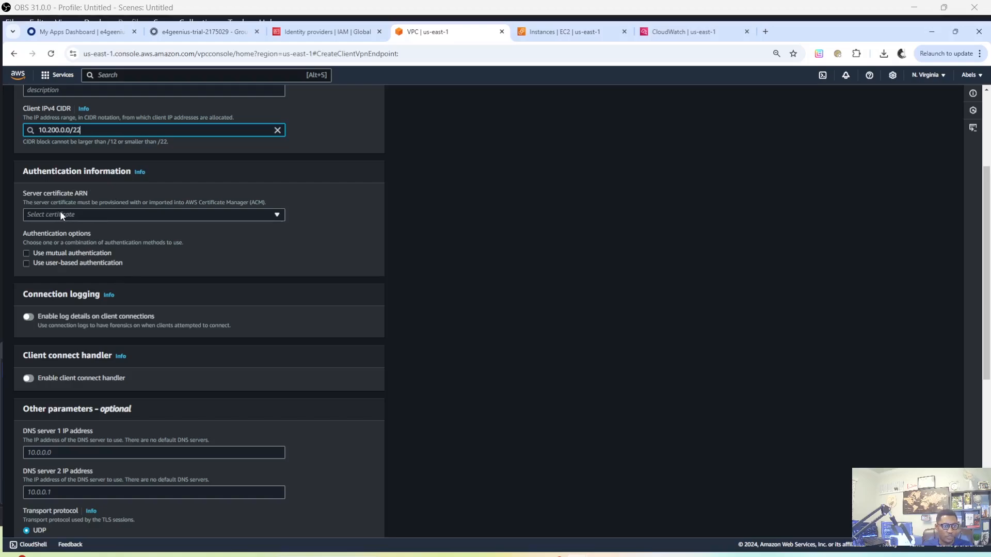
{"action": "left_click", "coordinate": [91, 217]}
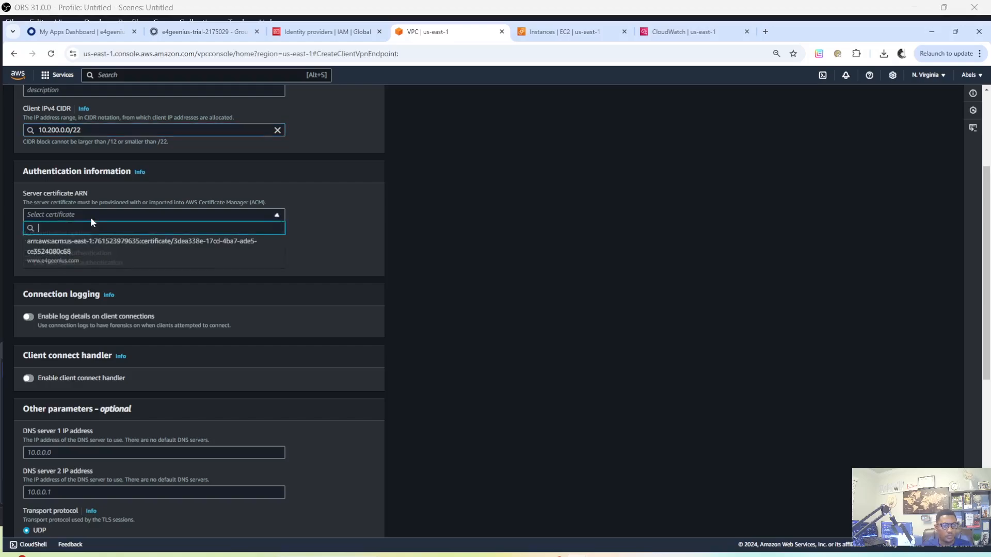
{"action": "left_click", "coordinate": [99, 252]}
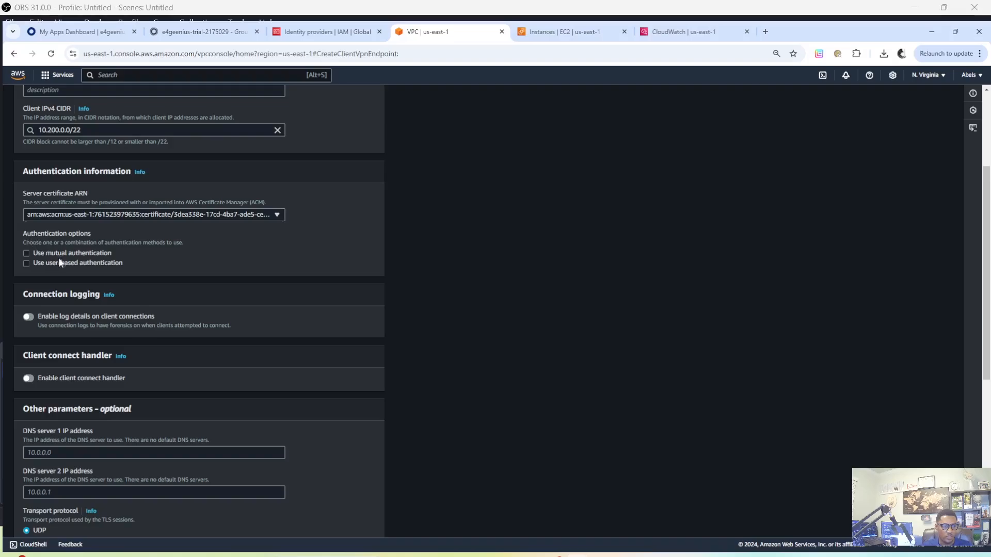
Enable user-based authentication with federated authentication and choose the aws-client-vpn SAML provider ARN
{"action": "left_click", "coordinate": [26, 264]}
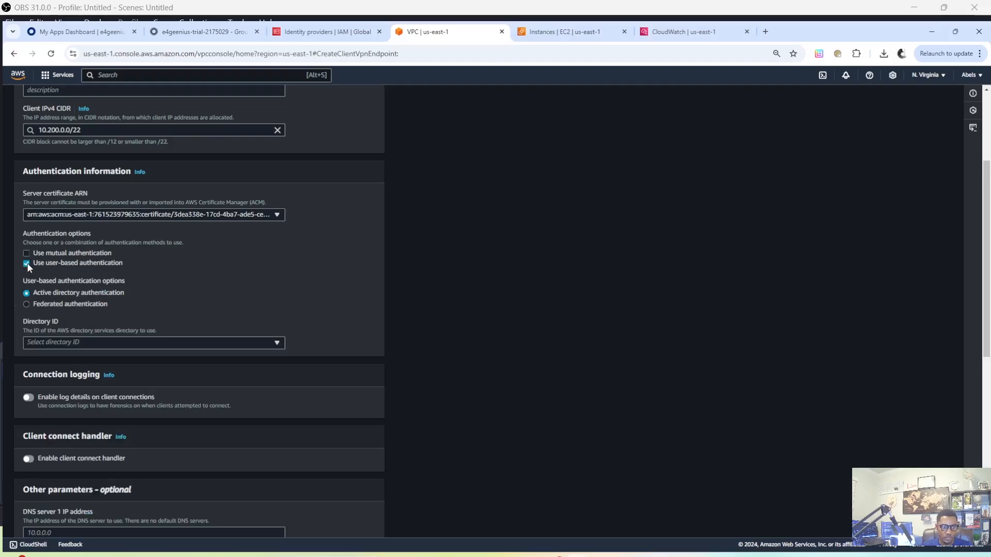
{"action": "left_click", "coordinate": [25, 304]}
{"action": "scroll", "coordinate": [83, 305], "scroll_direction": "down", "scroll_amount": 1}
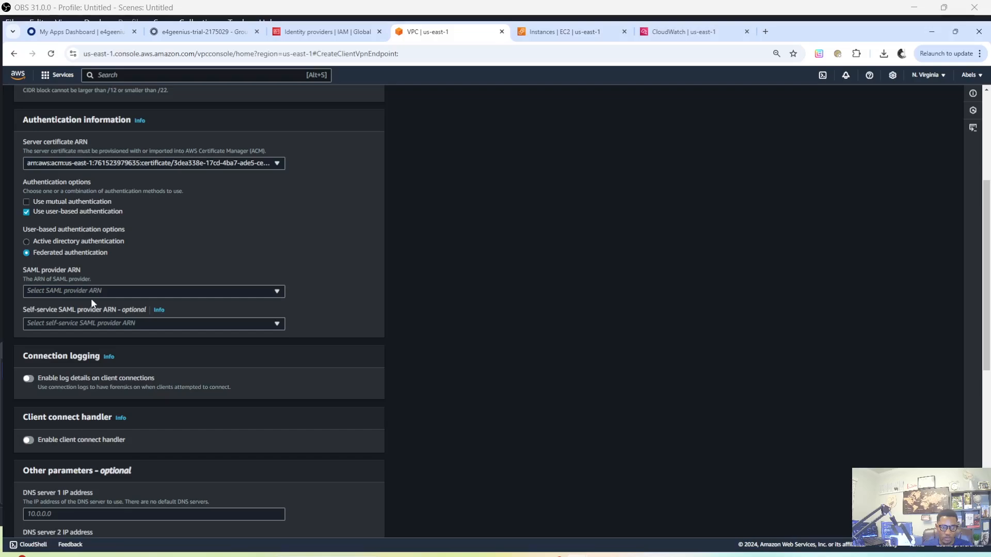
{"action": "left_click", "coordinate": [102, 288]}
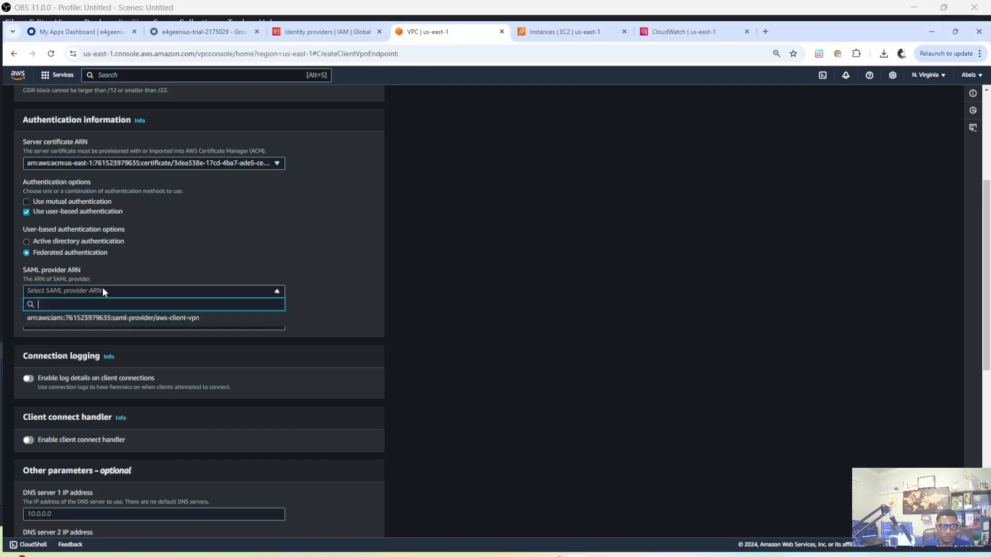
{"action": "left_click", "coordinate": [116, 316]}
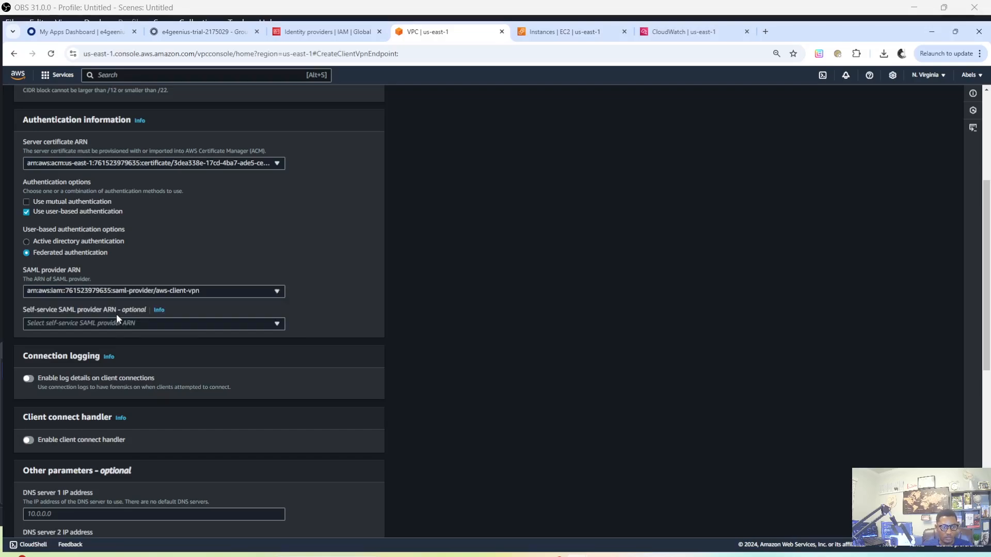
Enable logging of client connection details and choose the /ClientVpn/log/group CloudWatch log group
{"action": "scroll", "coordinate": [212, 312], "scroll_direction": "down", "scroll_amount": 2}
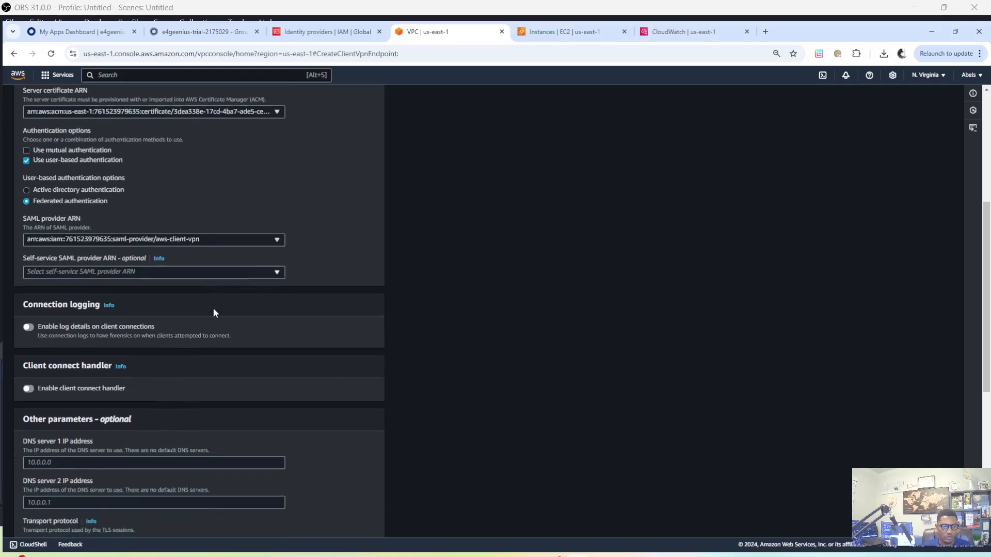
{"action": "scroll", "coordinate": [95, 289], "scroll_direction": "down", "scroll_amount": 1}
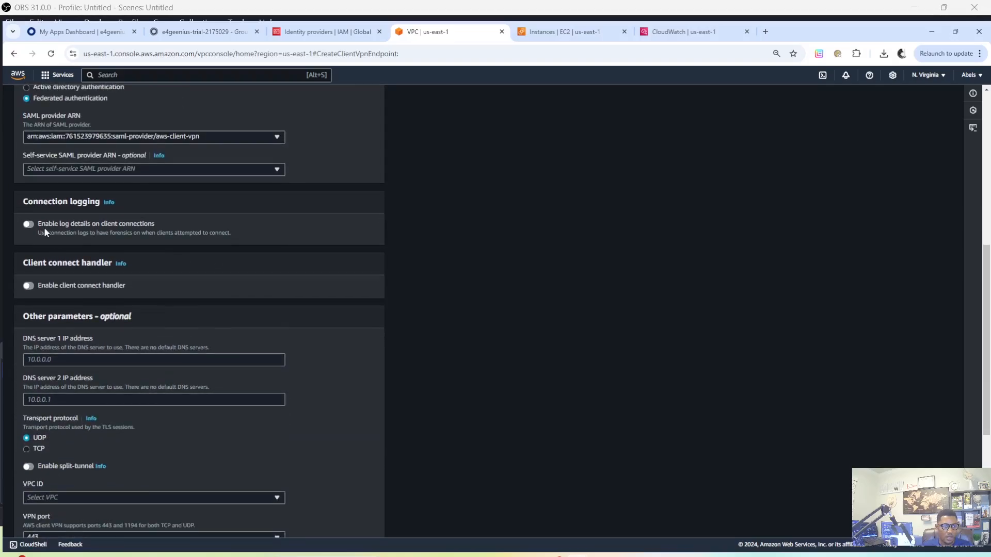
{"action": "left_click", "coordinate": [29, 225]}
{"action": "scroll", "coordinate": [138, 263], "scroll_direction": "down", "scroll_amount": 1}
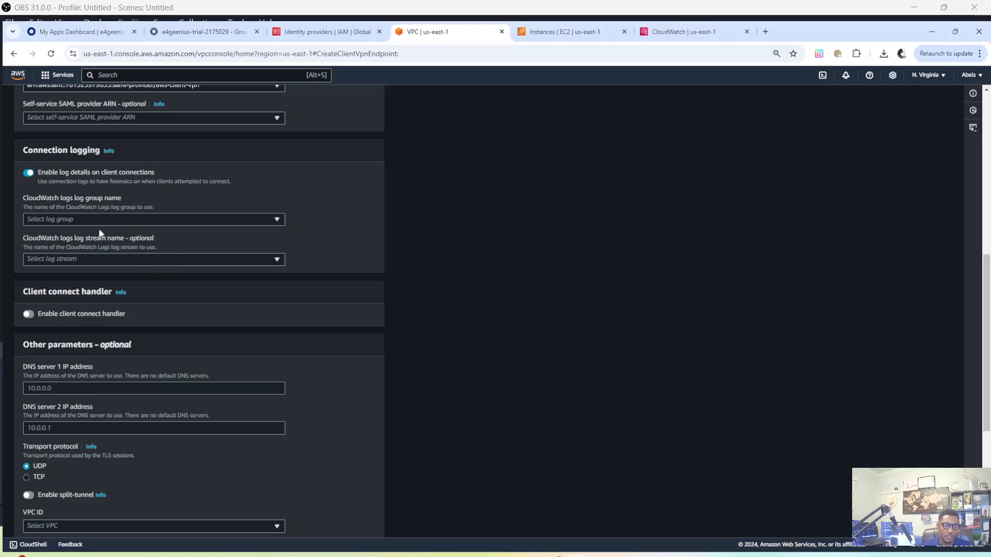
{"action": "left_click", "coordinate": [76, 217]}
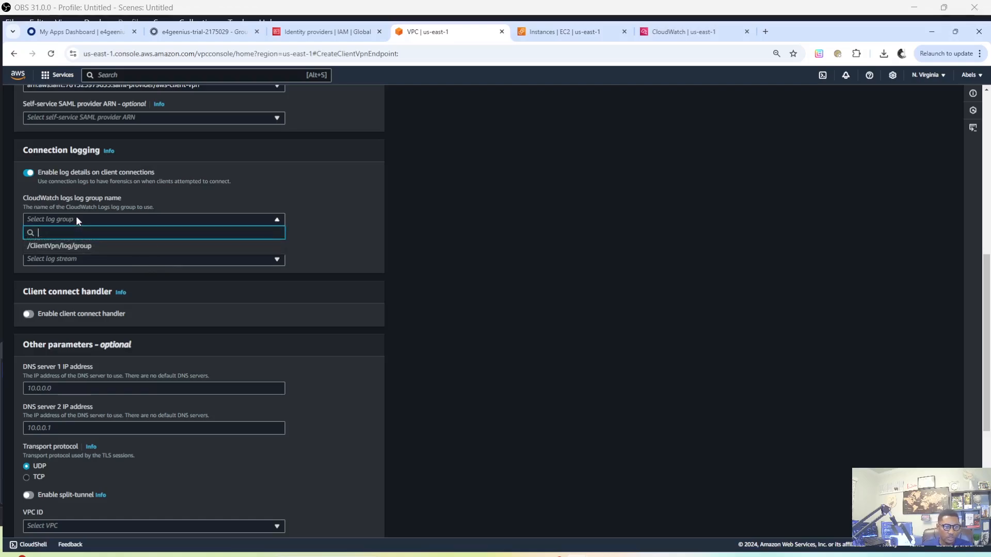
{"action": "left_click", "coordinate": [81, 248]}
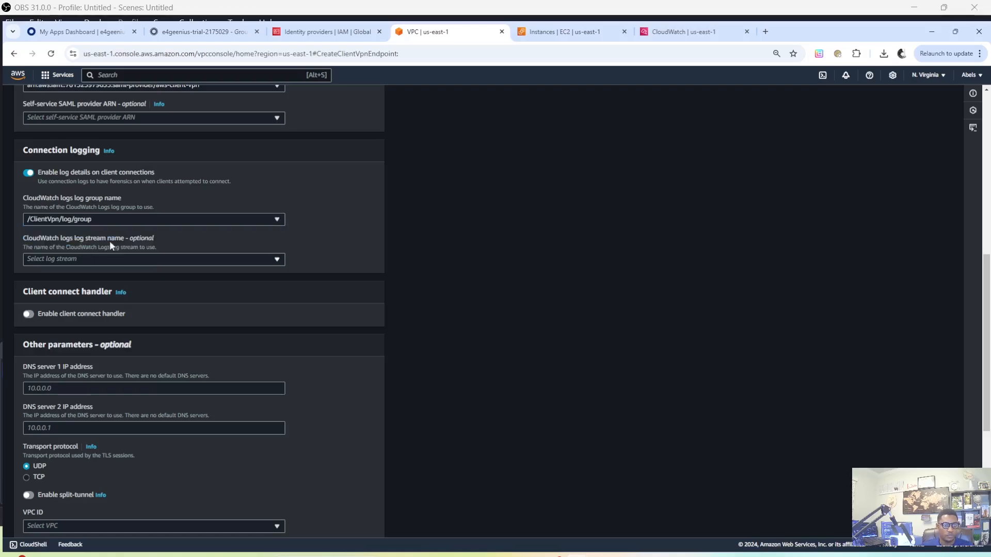
Enable split-tunnel for the endpoint, view the option's help information and close it
{"action": "scroll", "coordinate": [124, 240], "scroll_direction": "down", "scroll_amount": 1}
{"action": "scroll", "coordinate": [144, 230], "scroll_direction": "down", "scroll_amount": 1}
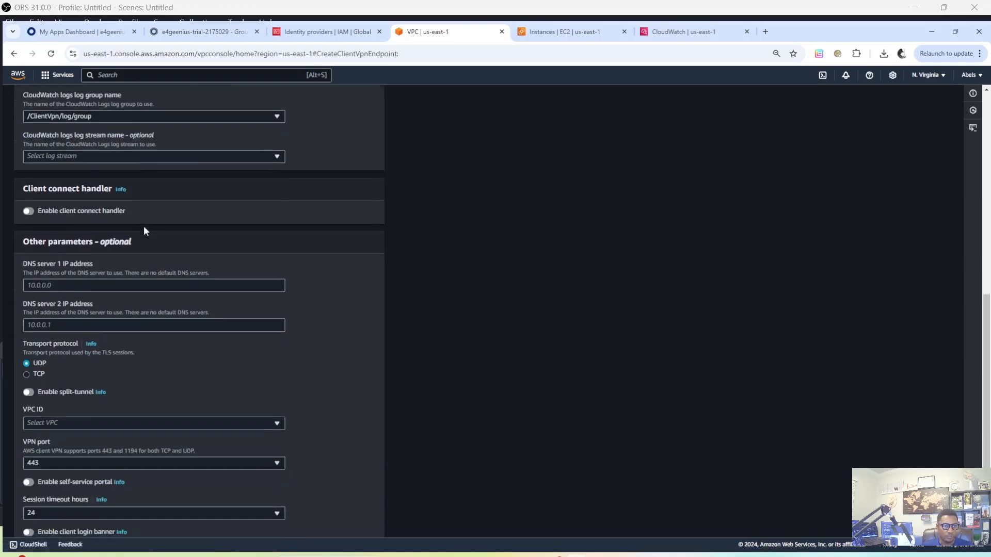
{"action": "scroll", "coordinate": [103, 239], "scroll_direction": "down", "scroll_amount": 1}
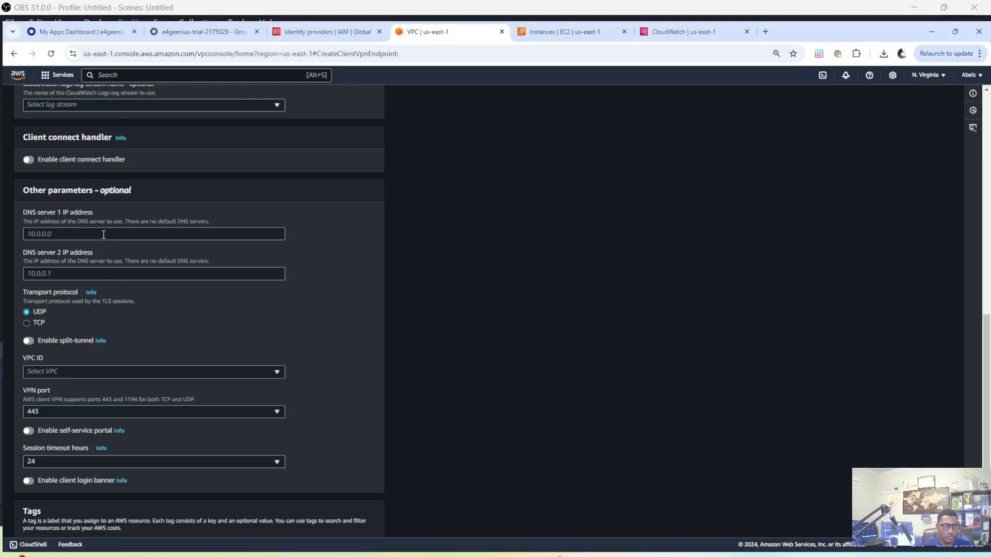
{"action": "scroll", "coordinate": [110, 228], "scroll_direction": "down", "scroll_amount": 1}
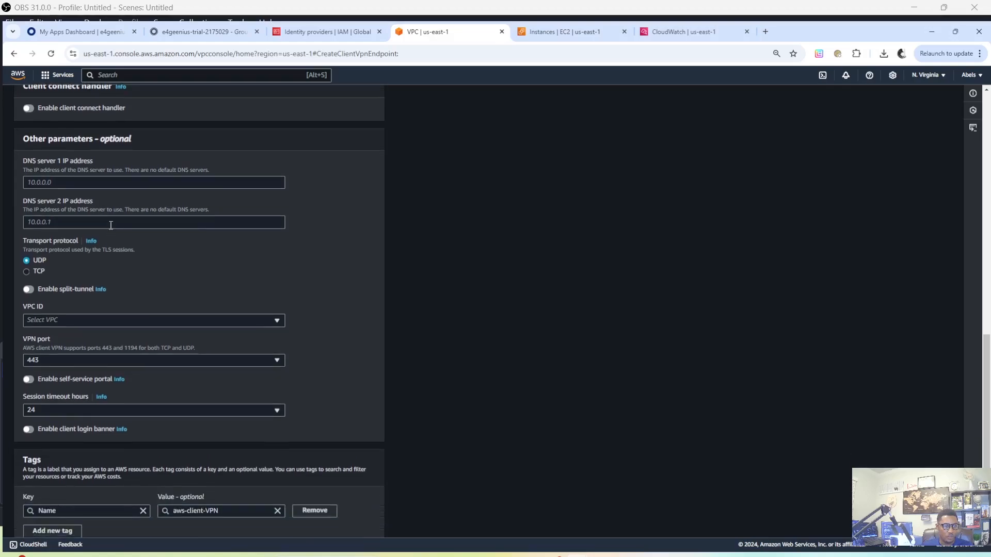
{"action": "scroll", "coordinate": [110, 225], "scroll_direction": "down", "scroll_amount": 1}
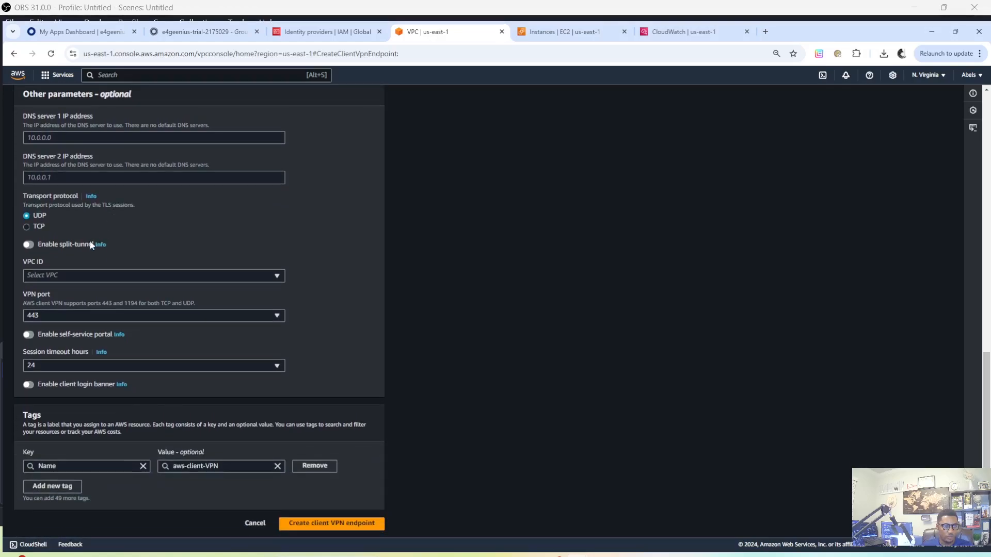
{"action": "left_click", "coordinate": [29, 245]}
{"action": "left_click", "coordinate": [100, 244]}
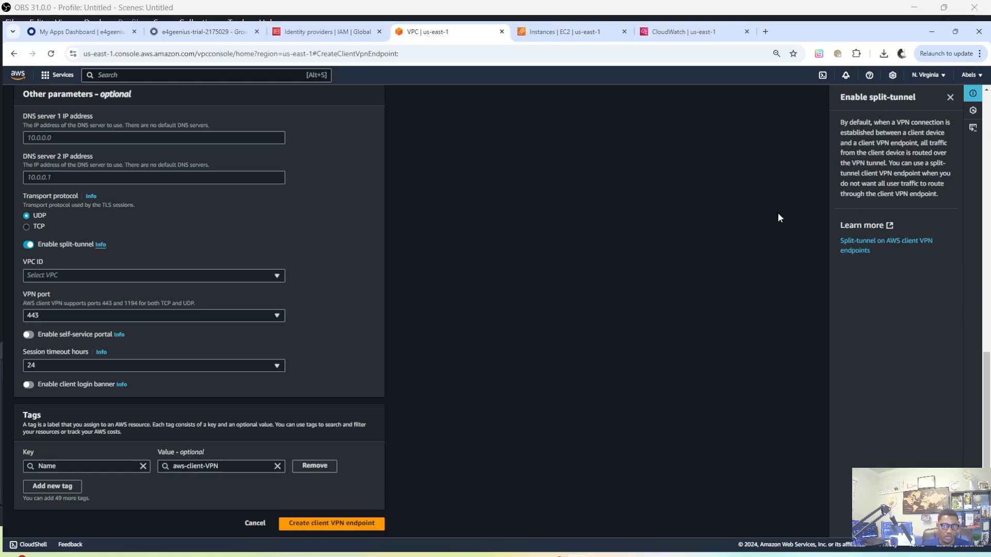
{"action": "left_click", "coordinate": [950, 98]}
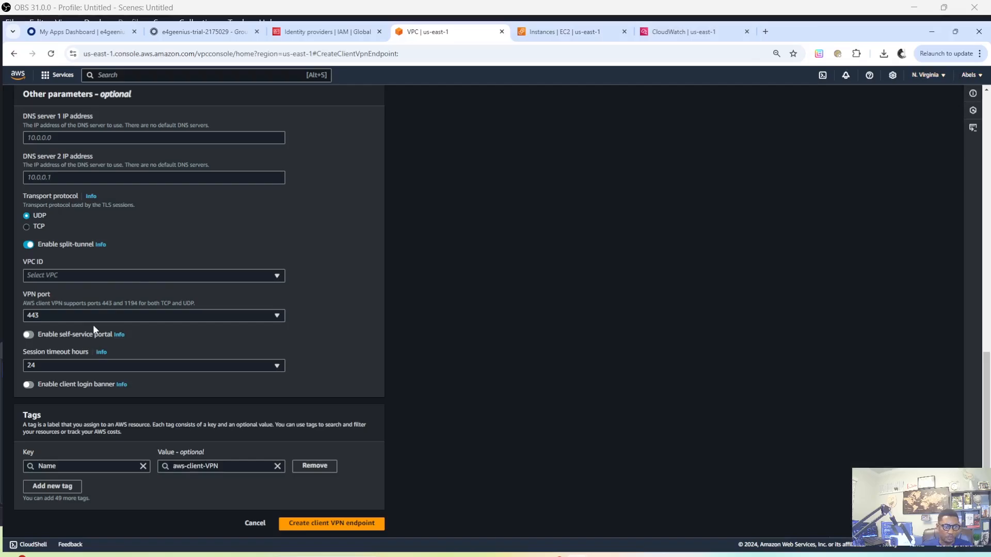
Assign the endpoint to staging-vpc and apply the vpn-SecurityGroup security group
{"action": "left_click", "coordinate": [57, 276]}
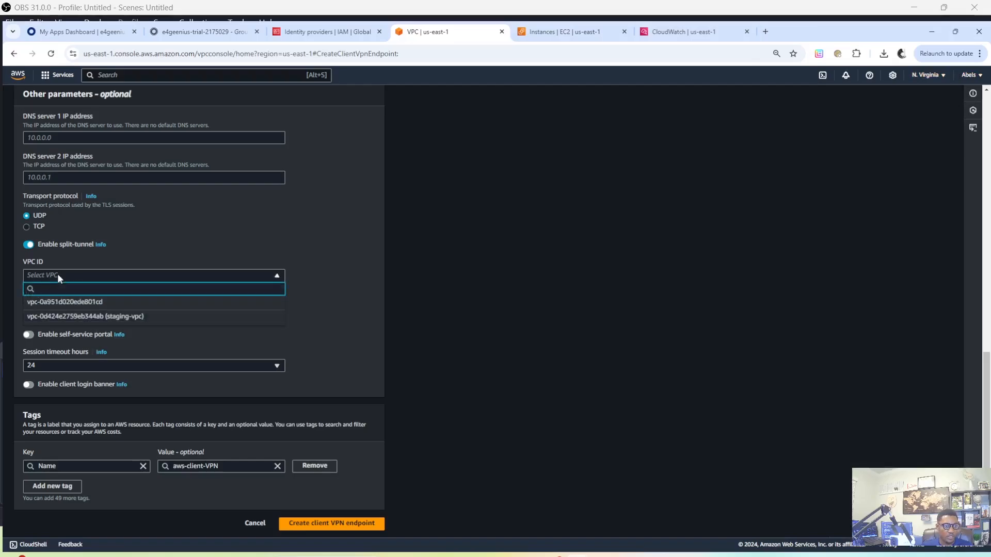
{"action": "left_click", "coordinate": [88, 317]}
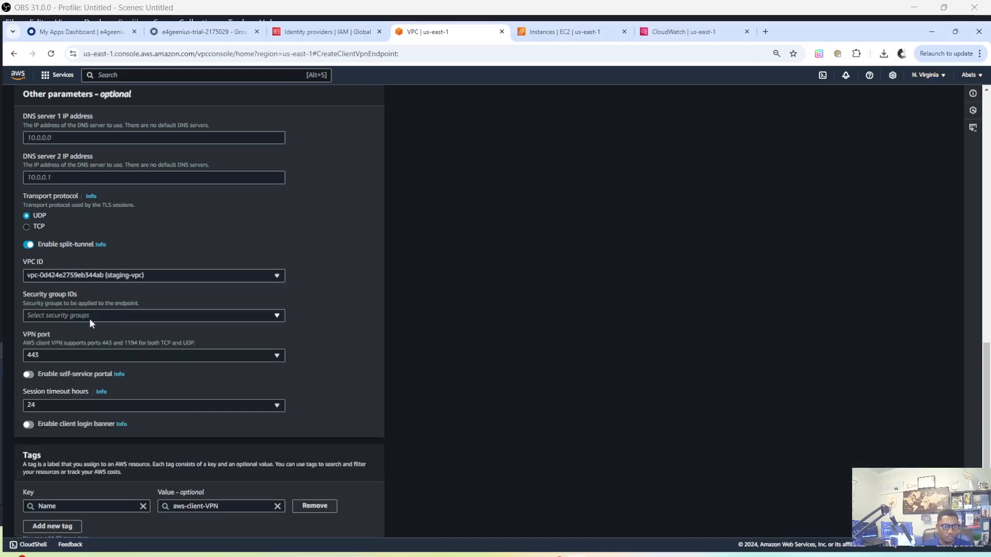
{"action": "scroll", "coordinate": [152, 321], "scroll_direction": "down", "scroll_amount": 1}
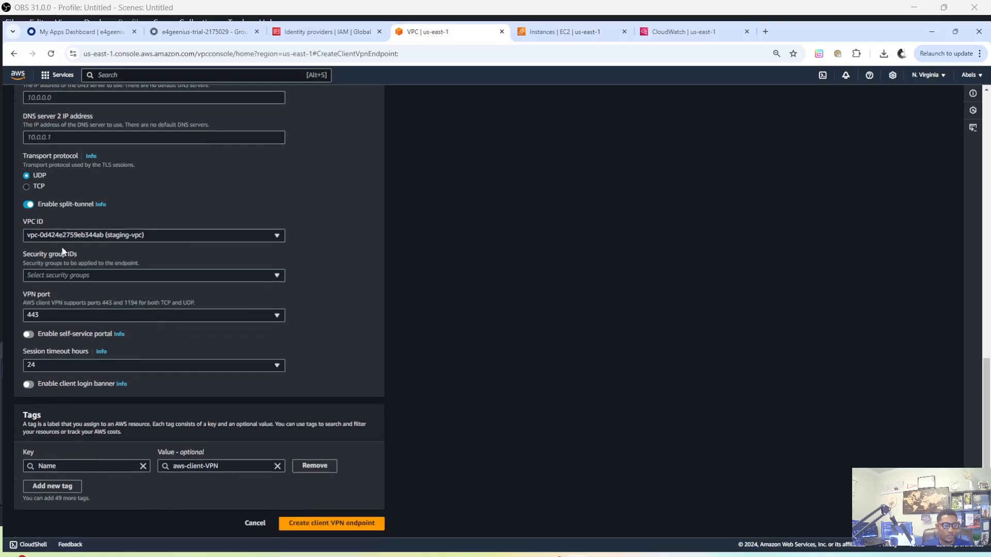
{"action": "left_click", "coordinate": [53, 276]}
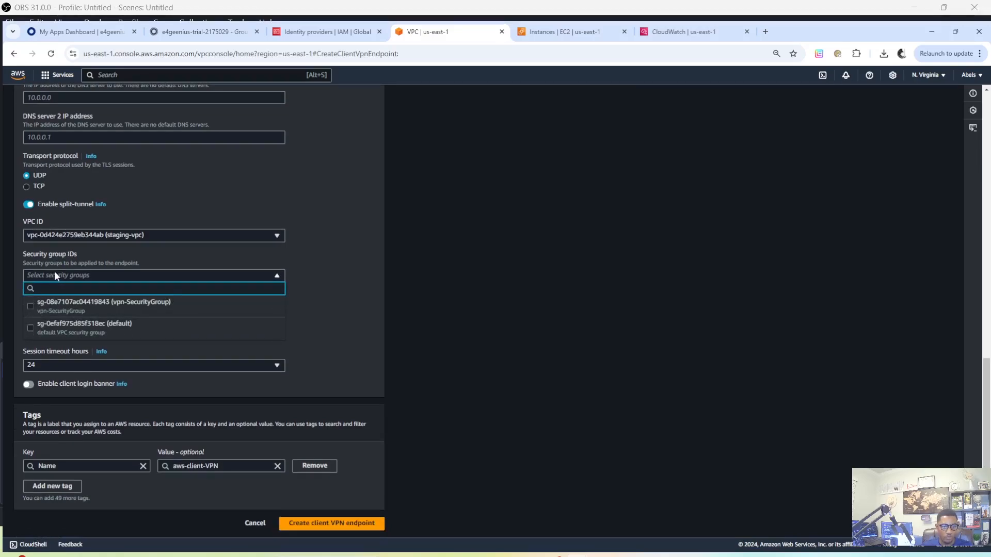
{"action": "left_click", "coordinate": [137, 315]}
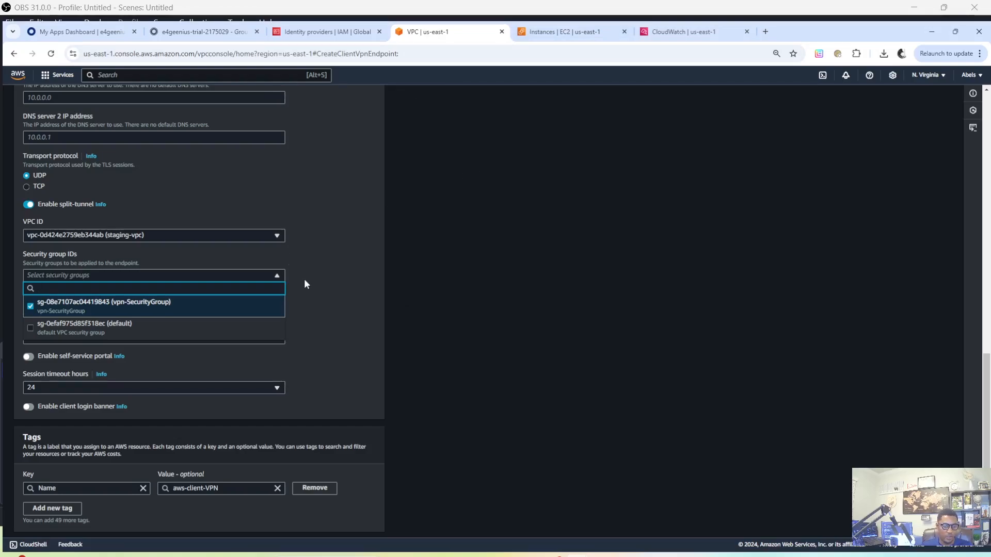
{"action": "scroll", "coordinate": [304, 279], "scroll_direction": "down", "scroll_amount": 1}
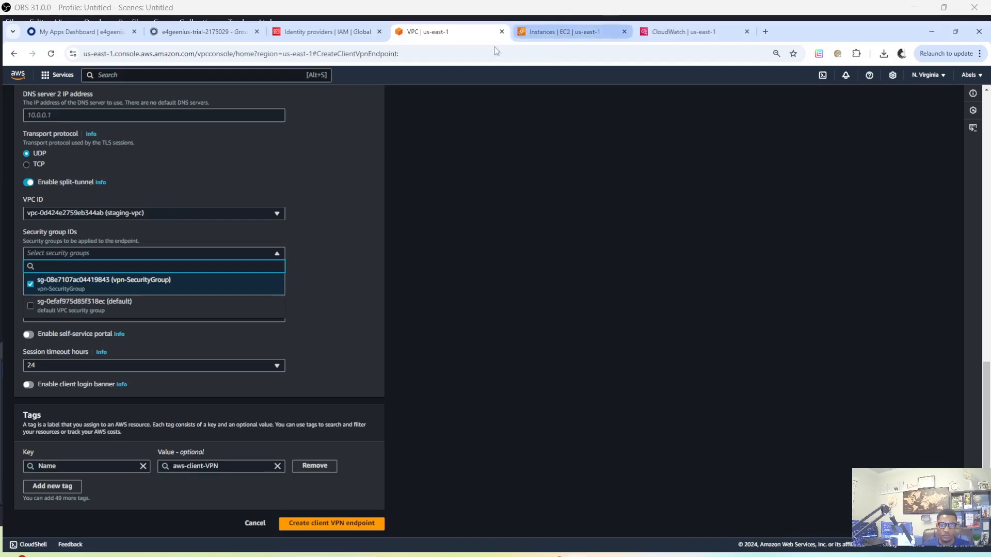
Open the list of VPC security groups in a separate browser tab and reload the page
{"action": "right_click", "coordinate": [22, 76]}
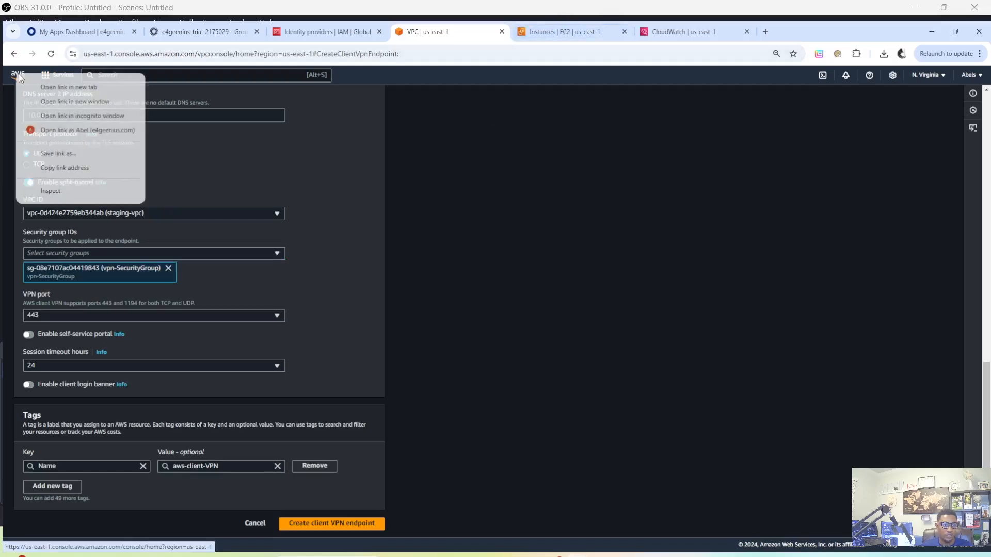
{"action": "left_click", "coordinate": [63, 90]}
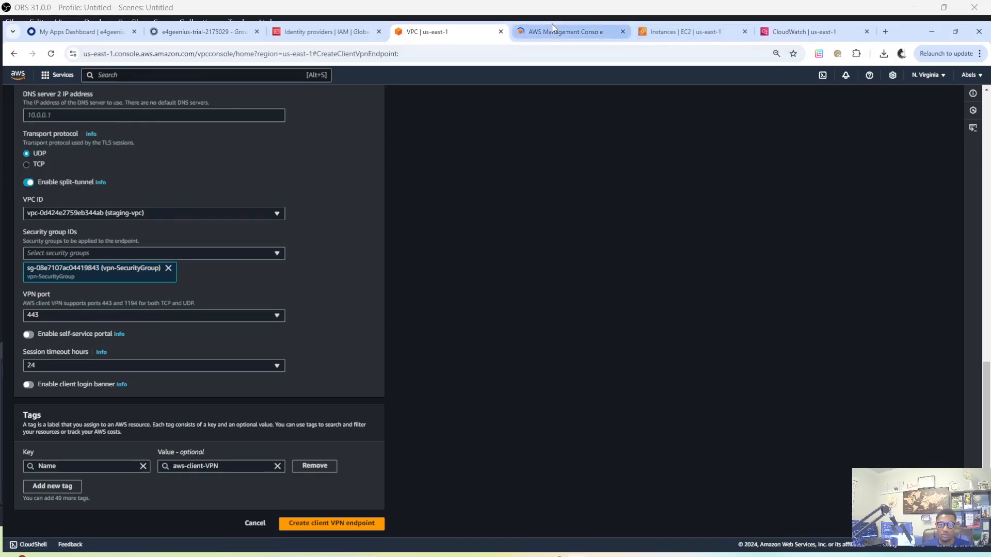
{"action": "left_click", "coordinate": [541, 33]}
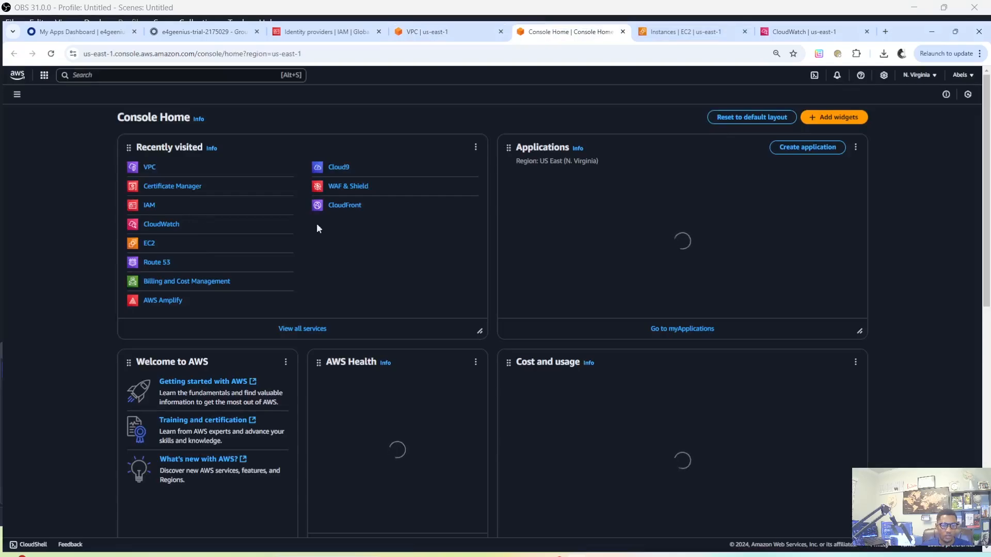
{"action": "left_click", "coordinate": [151, 167]}
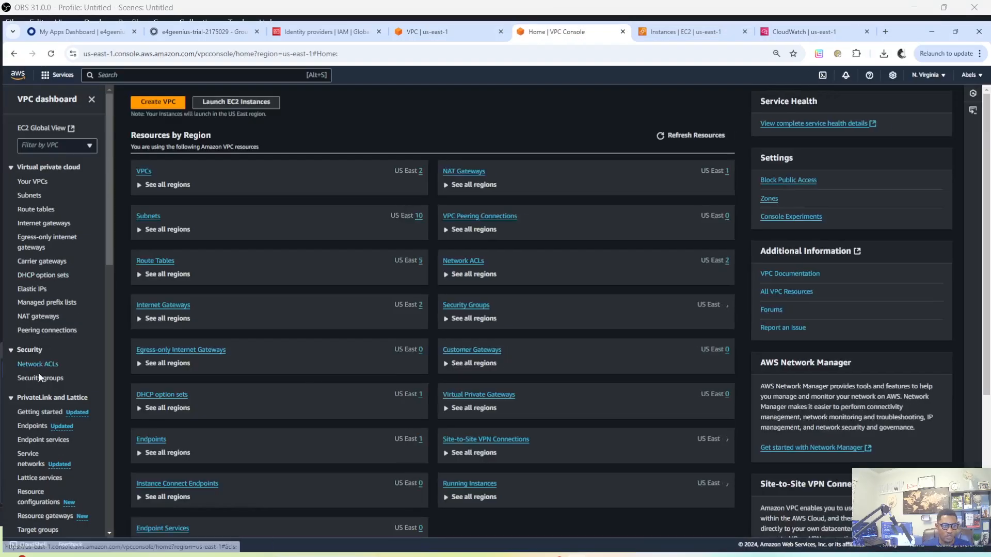
{"action": "left_click", "coordinate": [41, 379]}
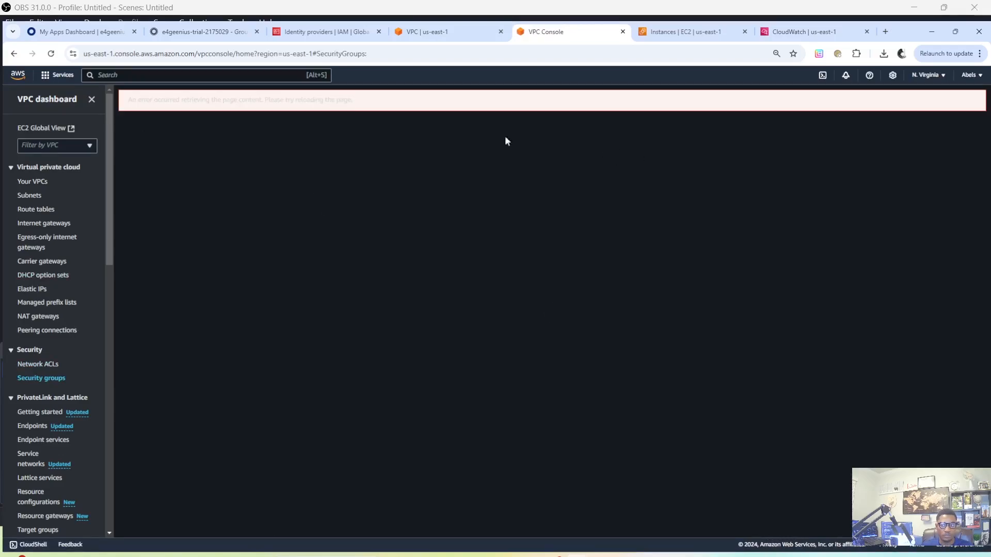
{"action": "left_click", "coordinate": [50, 54]}
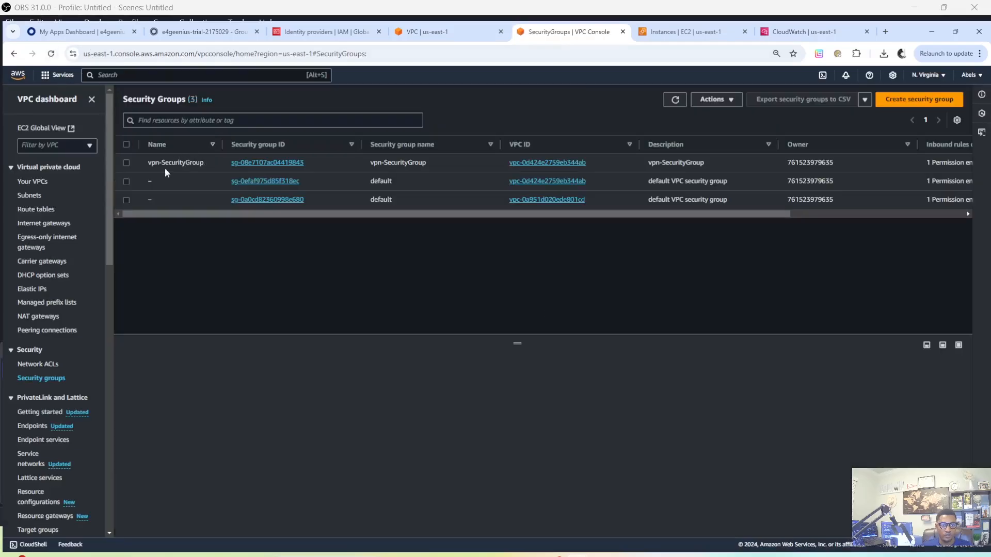
Examine the inbound rules of vpn-SecurityGroup, including the allowed traffic type and the source
{"action": "left_click", "coordinate": [126, 163]}
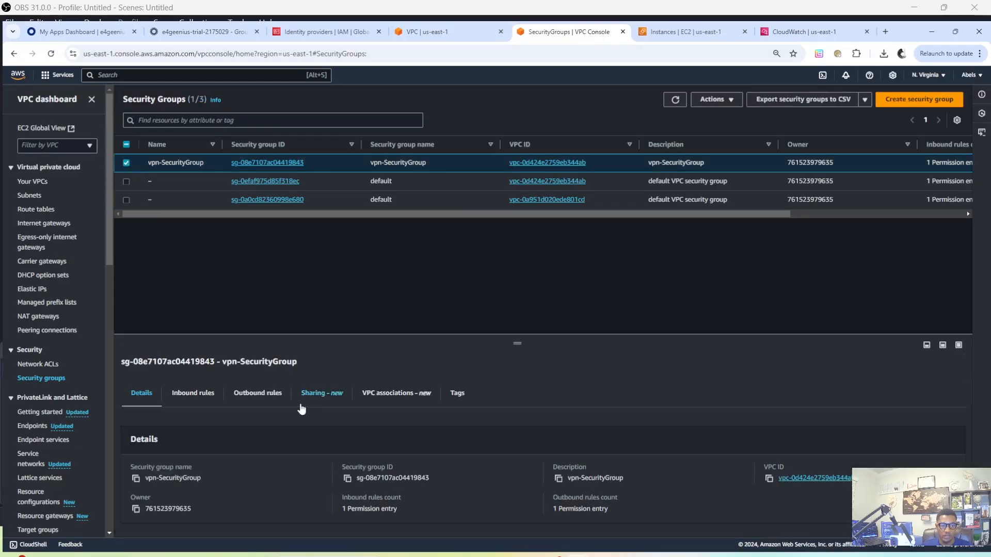
{"action": "left_click", "coordinate": [200, 393]}
{"action": "left_click_drag", "start_coordinate": [517, 343], "coordinate": [517, 241]}
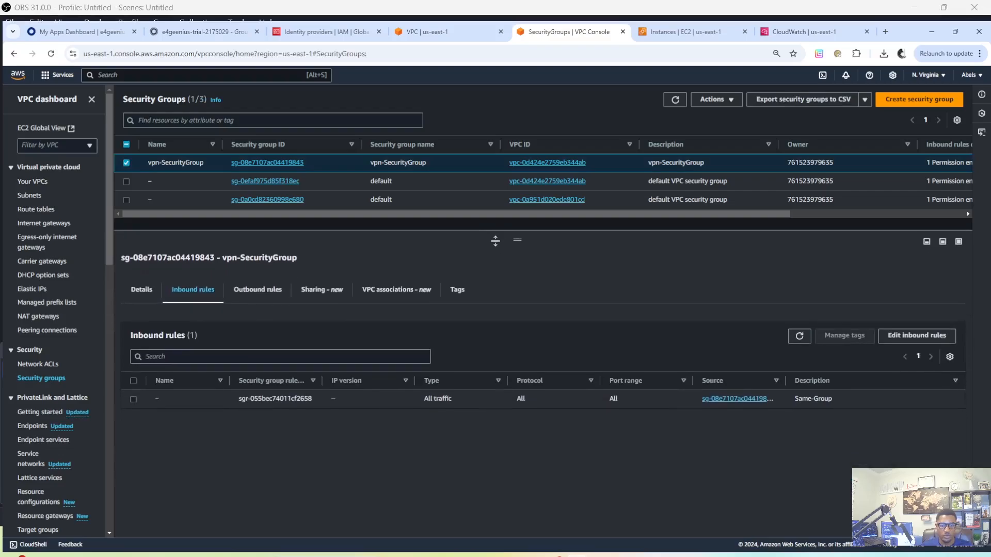
{"action": "left_click_drag", "start_coordinate": [420, 402], "coordinate": [497, 403]}
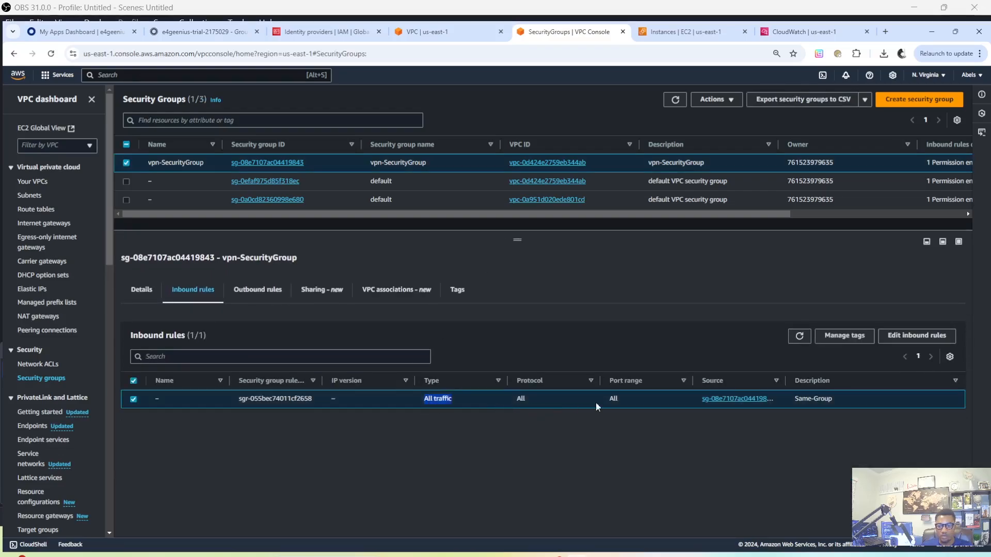
{"action": "left_click_drag", "start_coordinate": [689, 401], "coordinate": [771, 400]}
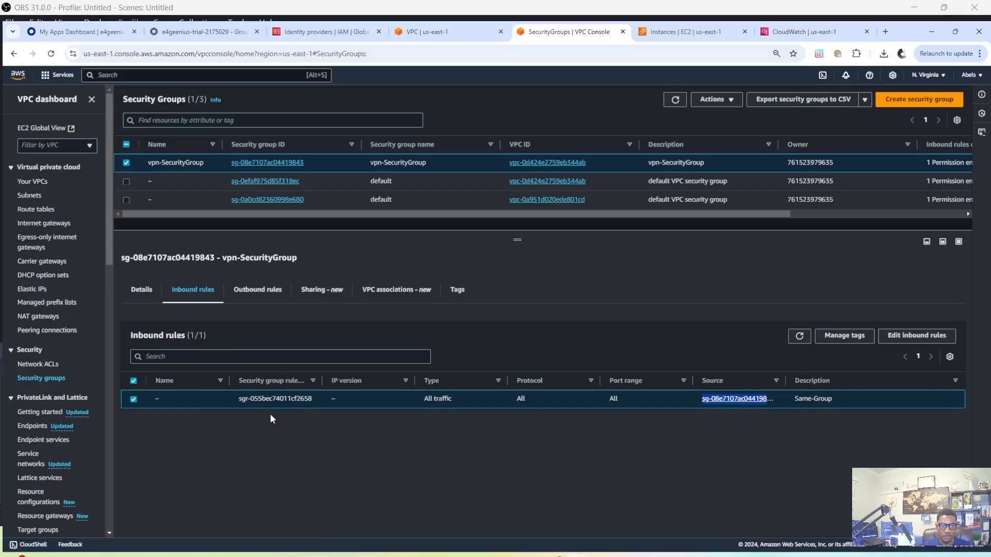
{"action": "left_click", "coordinate": [544, 349]}
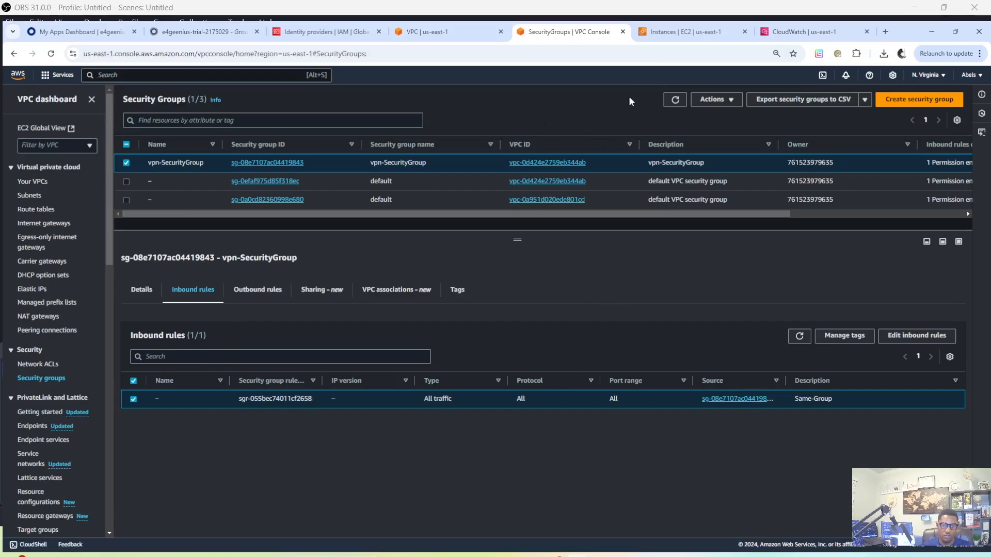
Return to the client VPN endpoint form, review its settings and create the aws-client-VPN endpoint
{"action": "left_click", "coordinate": [435, 31]}
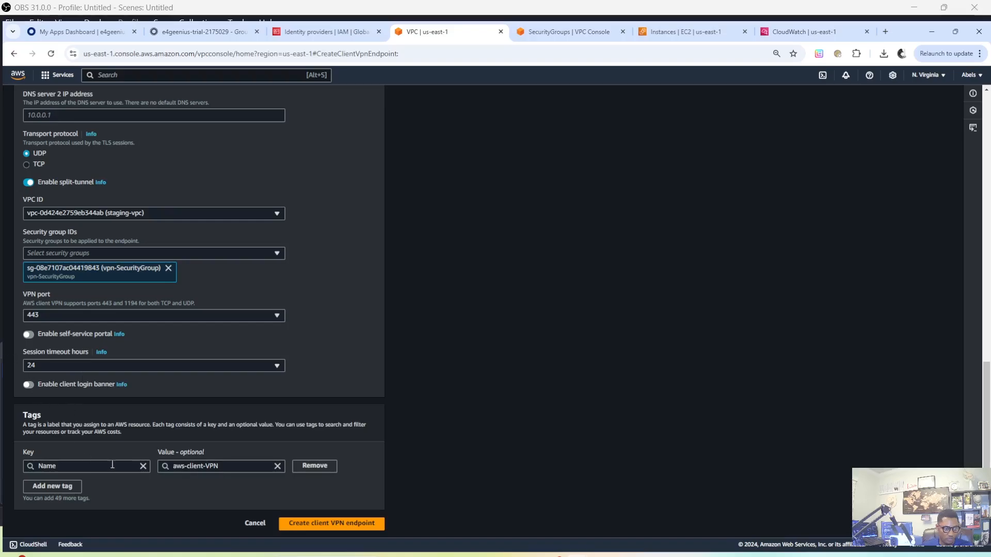
{"action": "scroll", "coordinate": [219, 398], "scroll_direction": "up", "scroll_amount": 10}
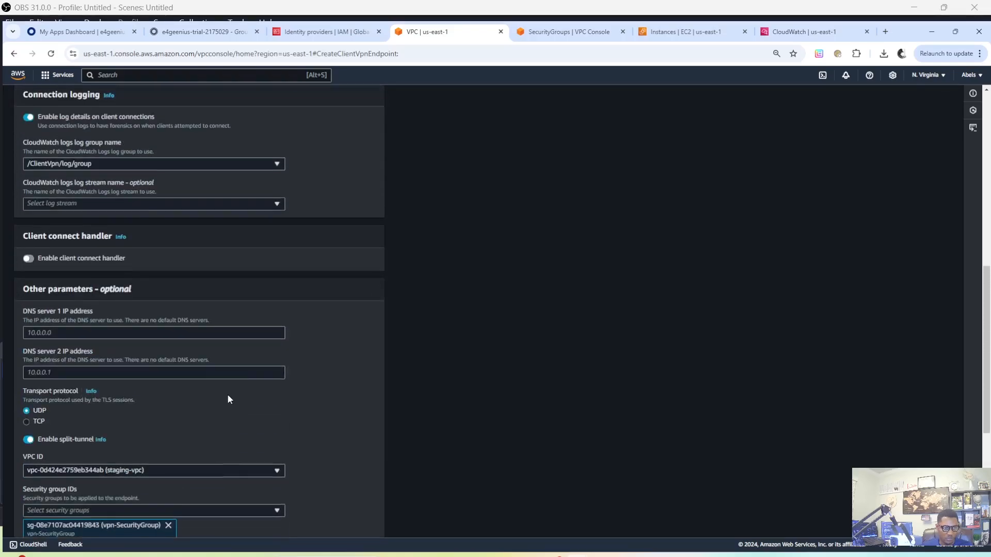
{"action": "scroll", "coordinate": [231, 392], "scroll_direction": "down", "scroll_amount": 10}
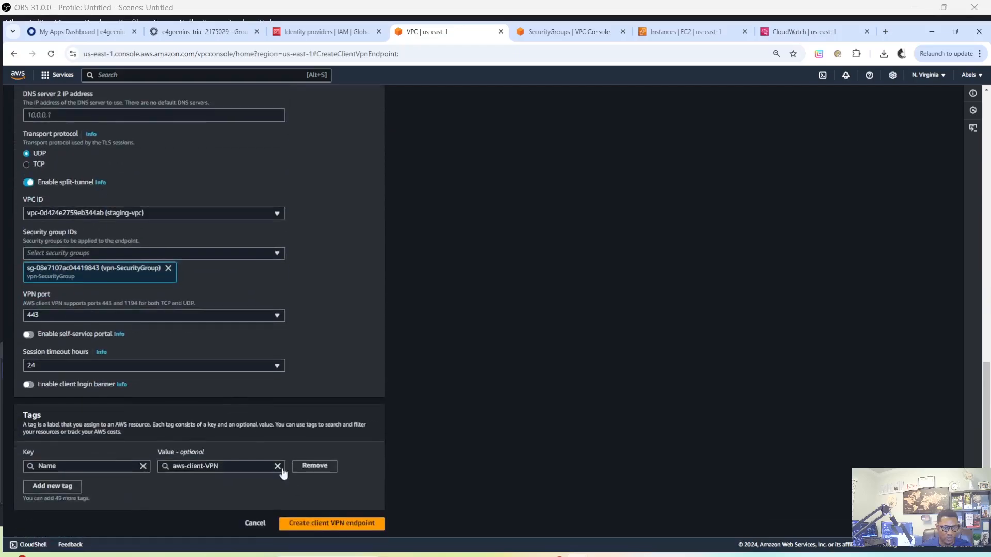
{"action": "left_click", "coordinate": [339, 525]}
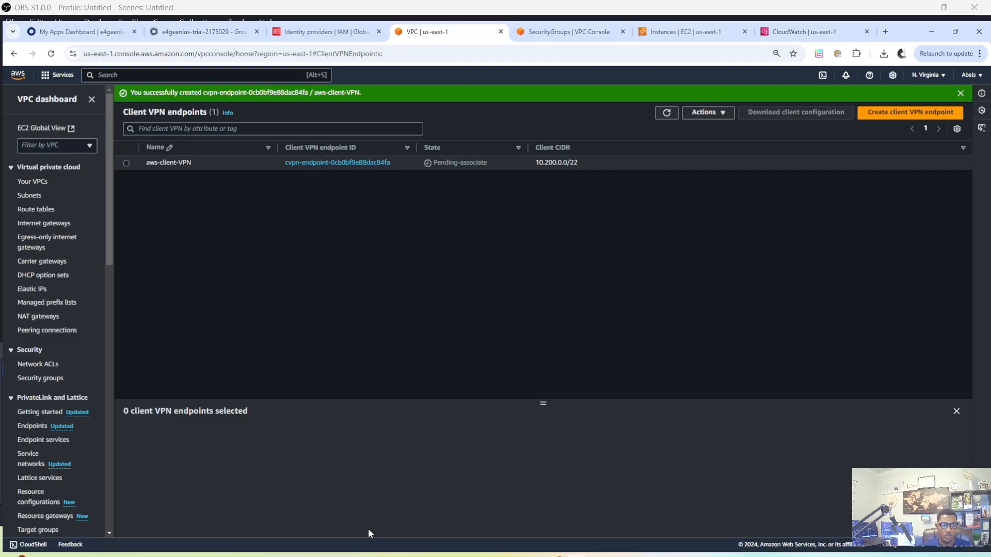
Associate the aws-client-VPN endpoint with the staging-subnet-private1-us-east-1a subnet in staging-vpc as its target network
{"action": "left_click_drag", "start_coordinate": [542, 405], "coordinate": [537, 279]}
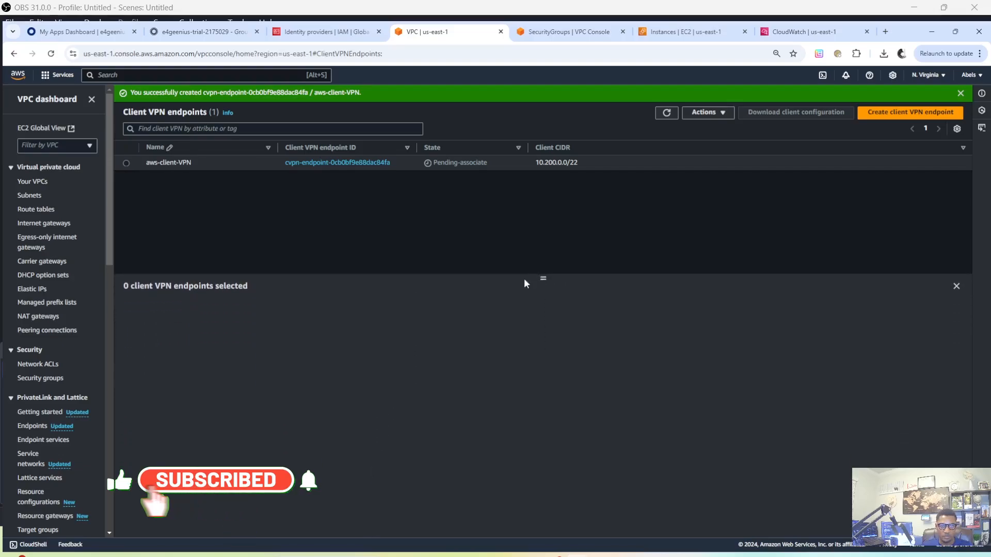
{"action": "left_click", "coordinate": [126, 163]}
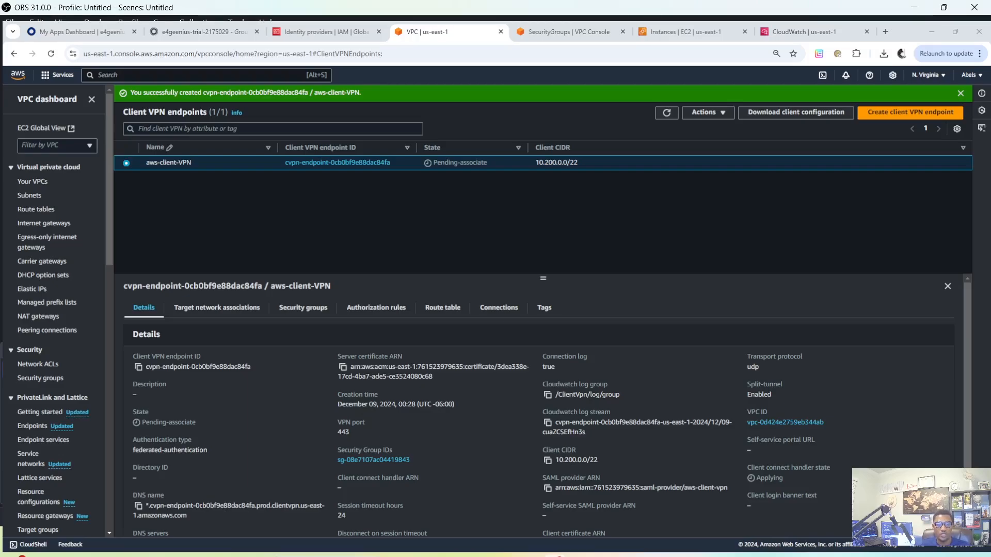
{"action": "left_click", "coordinate": [225, 308]}
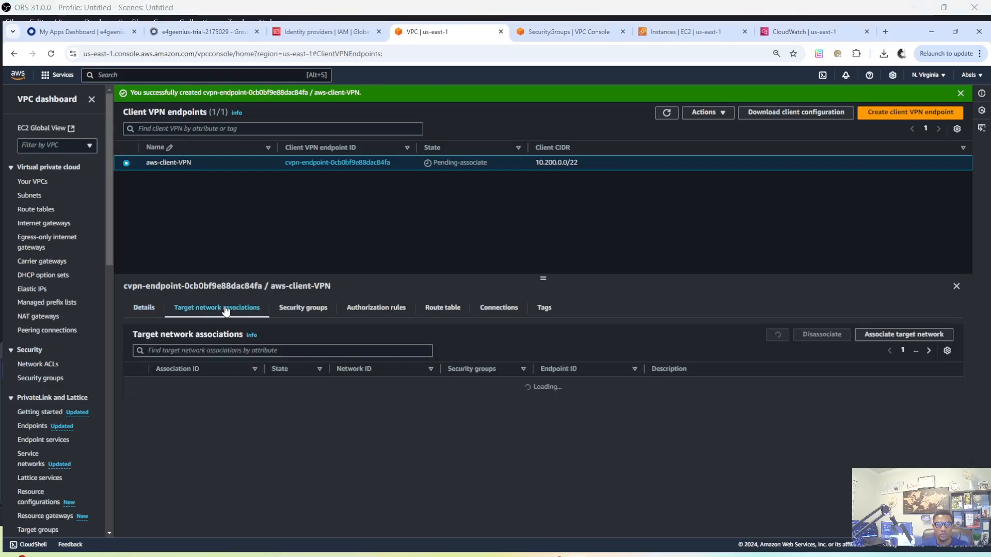
{"action": "left_click", "coordinate": [540, 413]}
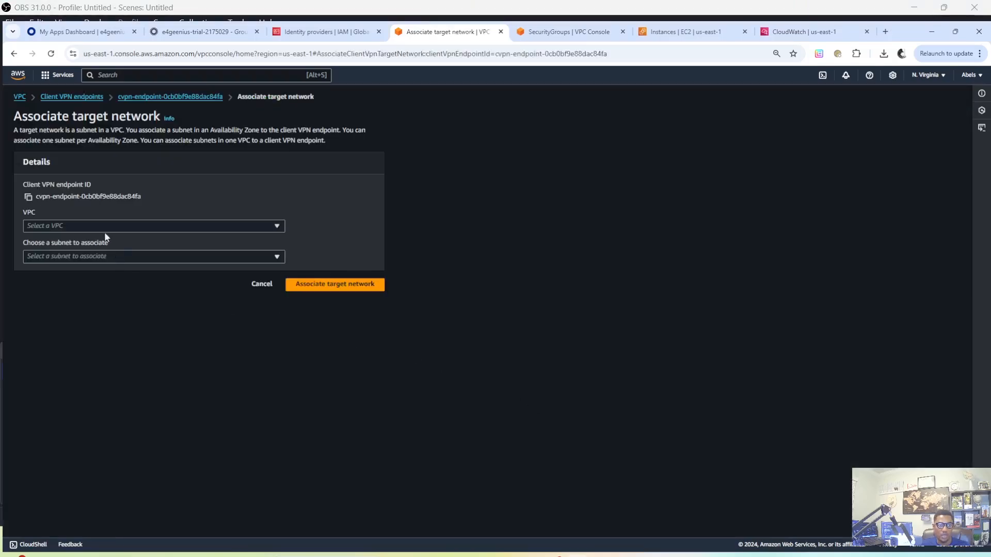
{"action": "left_click", "coordinate": [95, 225]}
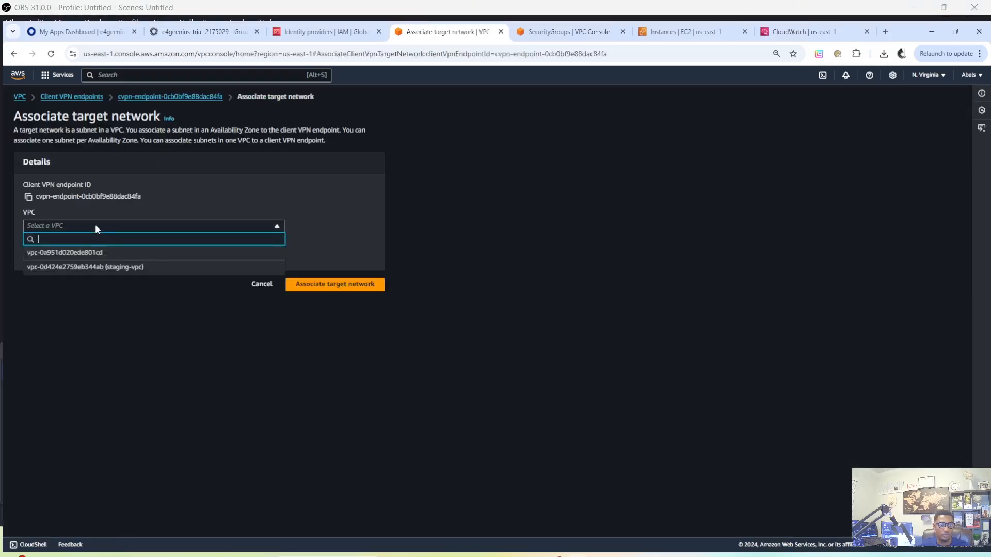
{"action": "left_click", "coordinate": [85, 267]}
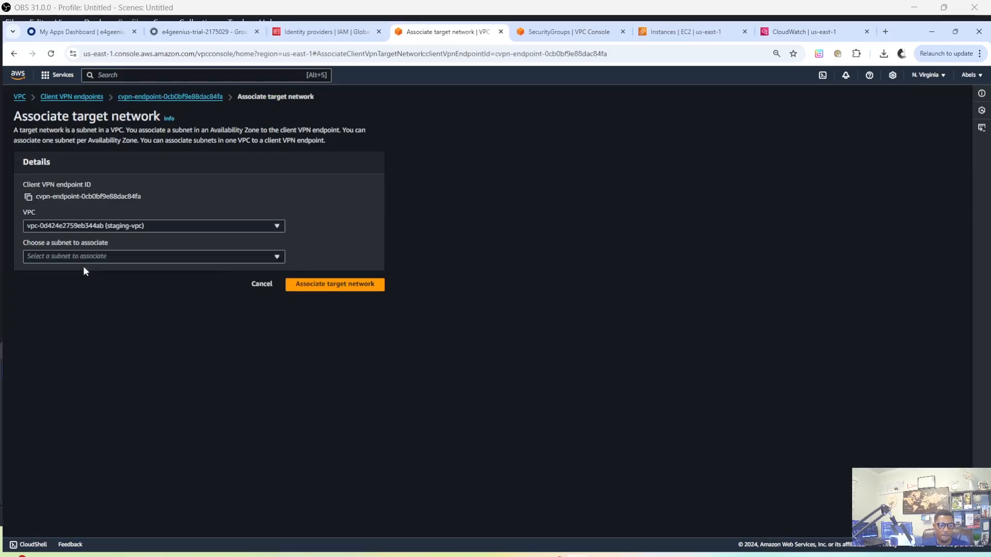
{"action": "left_click", "coordinate": [94, 255]}
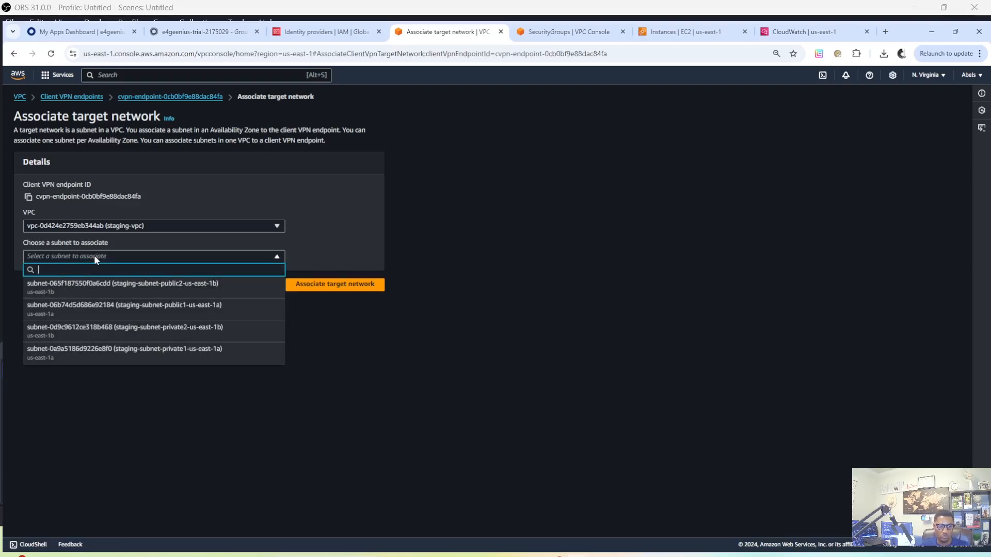
{"action": "left_click", "coordinate": [155, 353]}
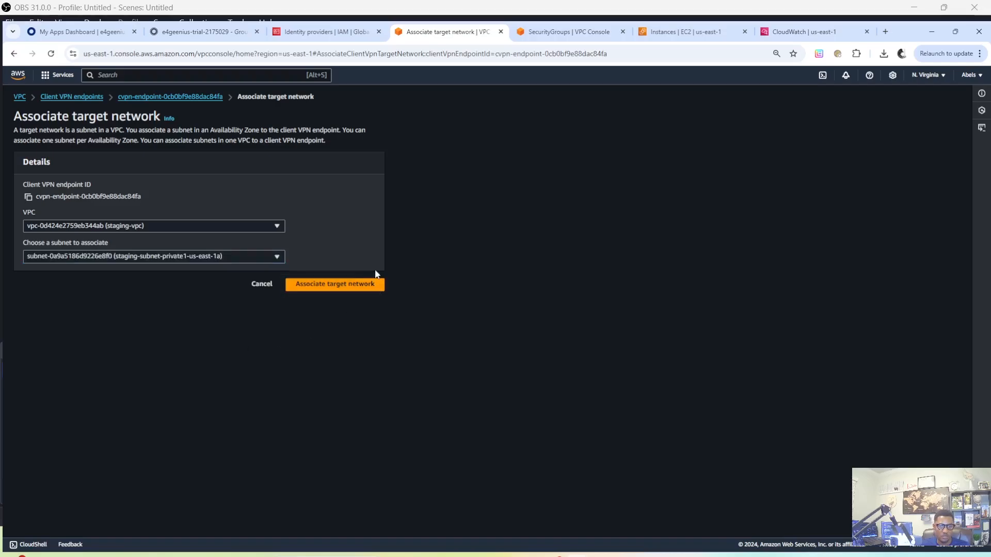
{"action": "left_click", "coordinate": [335, 288]}
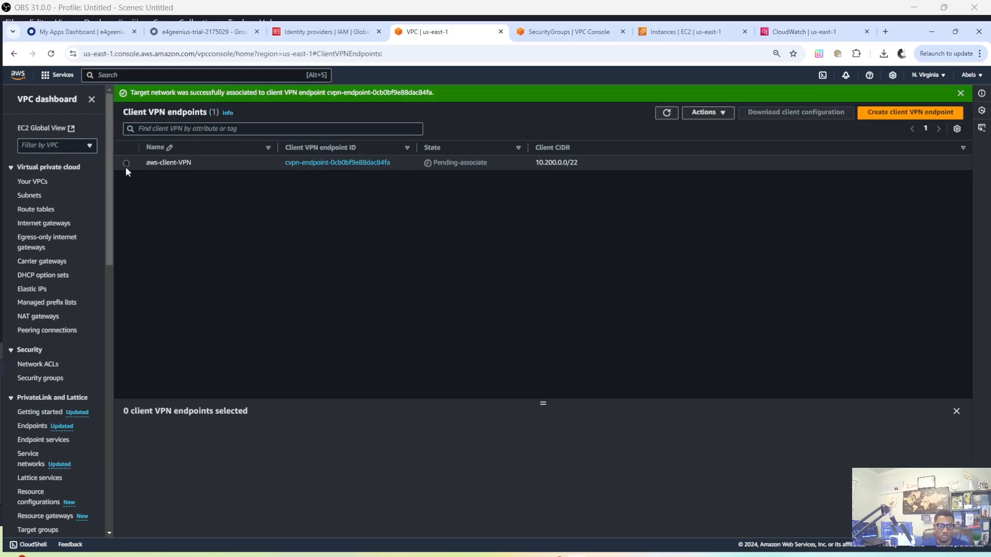
Check the security groups applied to the aws-client-VPN endpoint
{"action": "left_click", "coordinate": [126, 164]}
{"action": "left_click_drag", "start_coordinate": [548, 406], "coordinate": [500, 221]}
{"action": "left_click", "coordinate": [324, 253]}
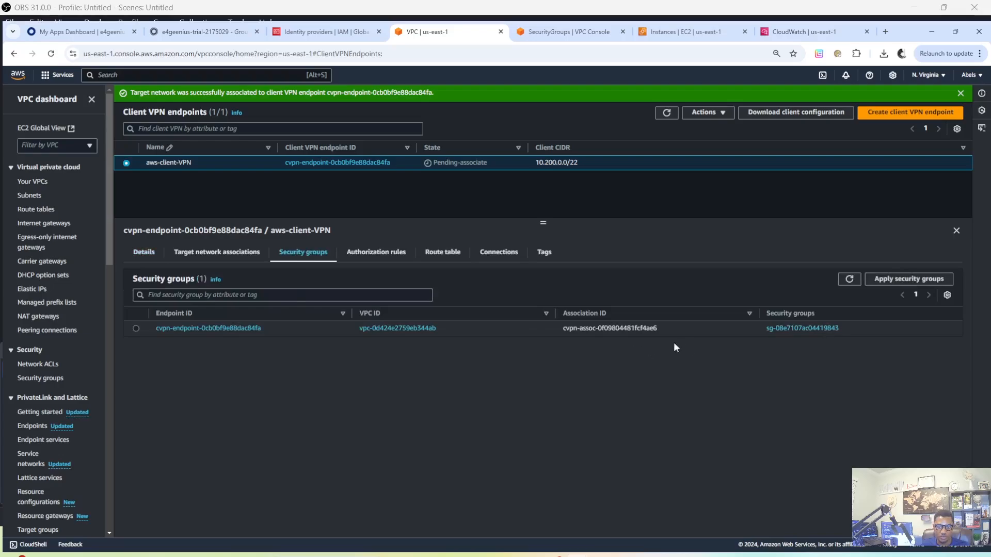
Start a new authorization rule for the aws-client-VPN endpoint and copy staging-vpc's IPv4 CIDR from the list of VPCs
{"action": "left_click", "coordinate": [379, 257]}
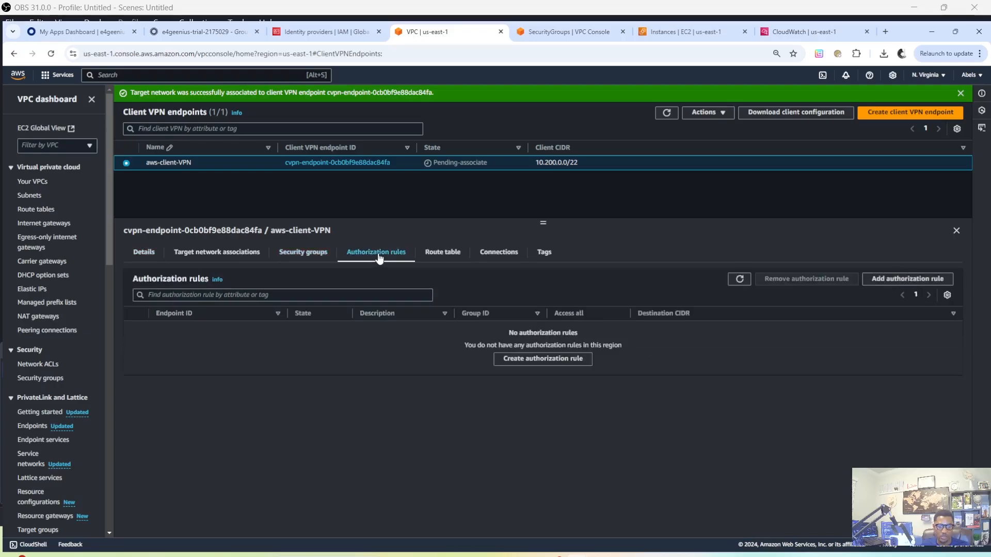
{"action": "left_click", "coordinate": [553, 362]}
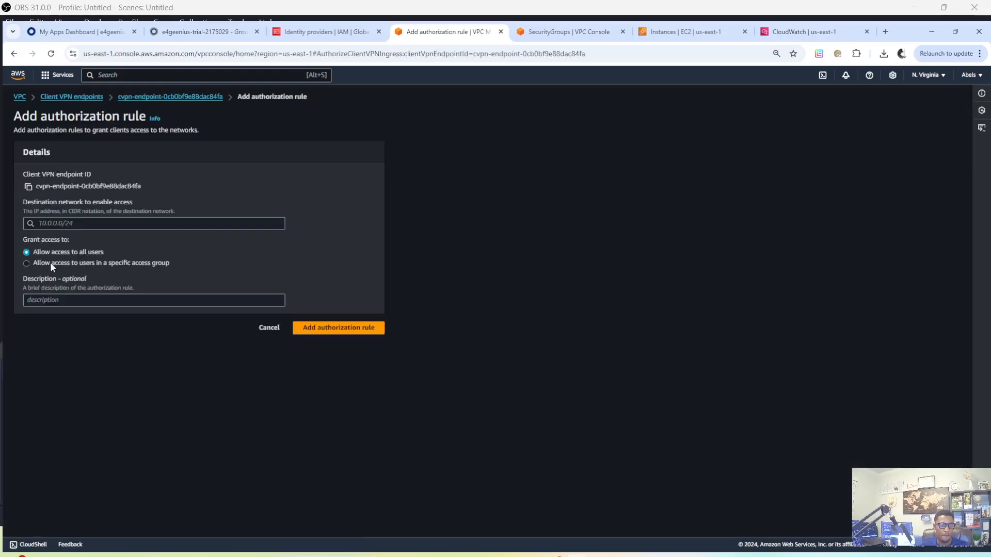
{"action": "left_click", "coordinate": [73, 223]}
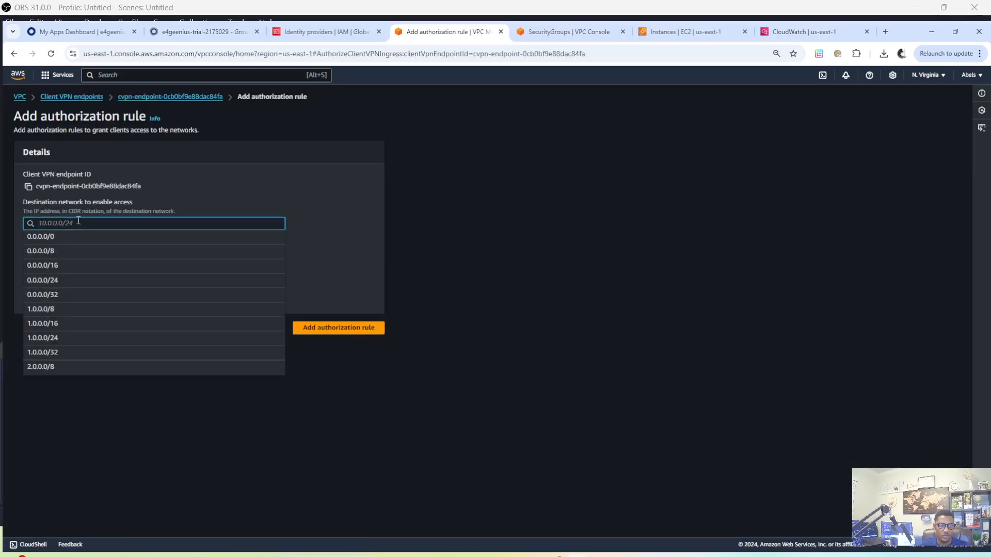
{"action": "left_click_drag", "start_coordinate": [371, 178], "coordinate": [475, 179]}
{"action": "left_click", "coordinate": [533, 33]}
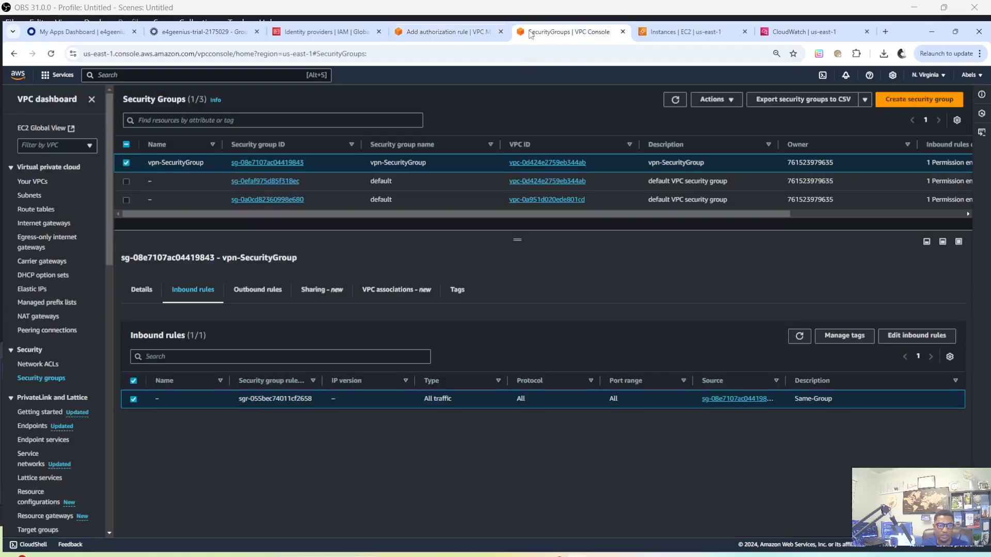
{"action": "left_click", "coordinate": [39, 184]}
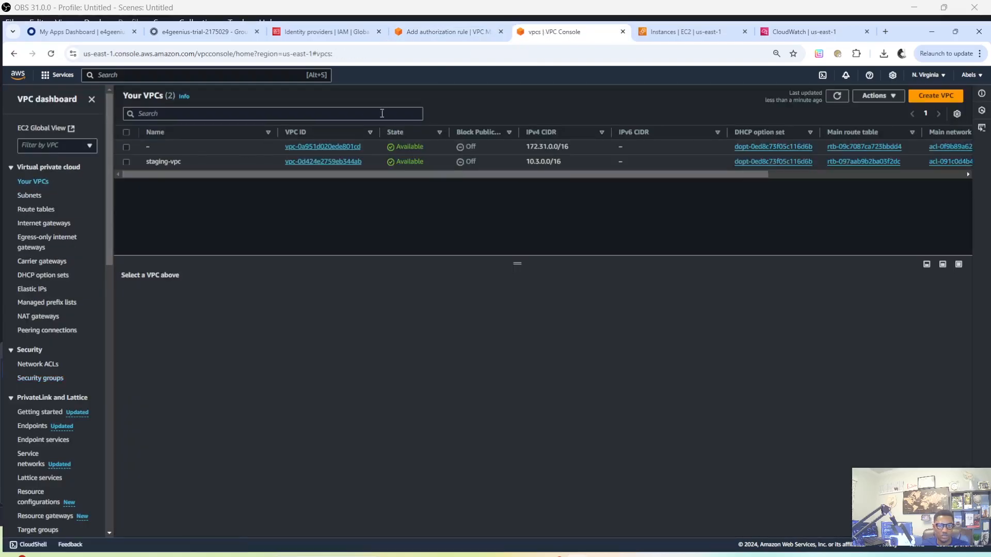
{"action": "left_click_drag", "start_coordinate": [566, 161], "coordinate": [529, 165]}
{"action": "key", "text": "super+c"}
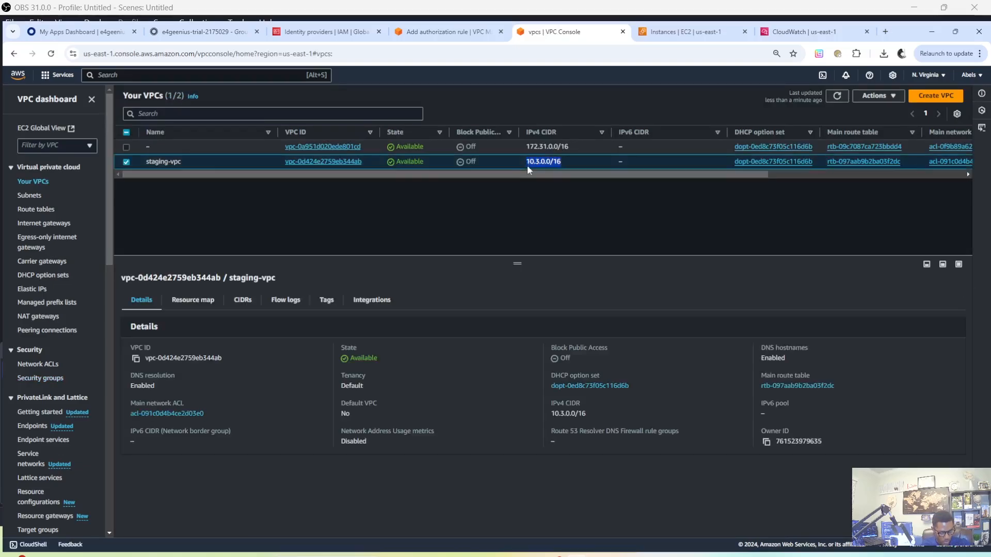
Set the authorization rule's destination network to 10.3.0.0/16 and allow access only to users in a specific access group
{"action": "left_click", "coordinate": [462, 34]}
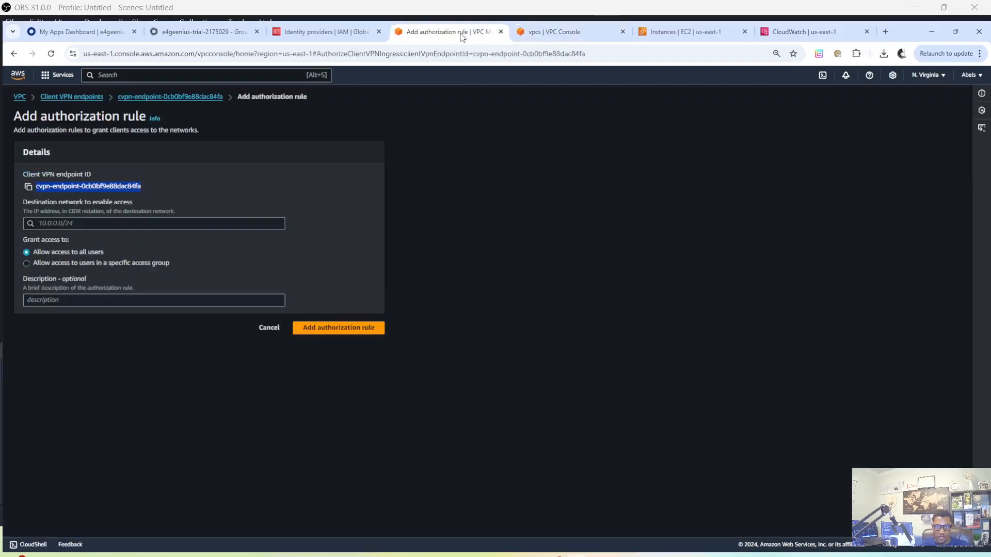
{"action": "left_click", "coordinate": [129, 226]}
{"action": "right_click", "coordinate": [96, 228]}
{"action": "left_click", "coordinate": [114, 331]}
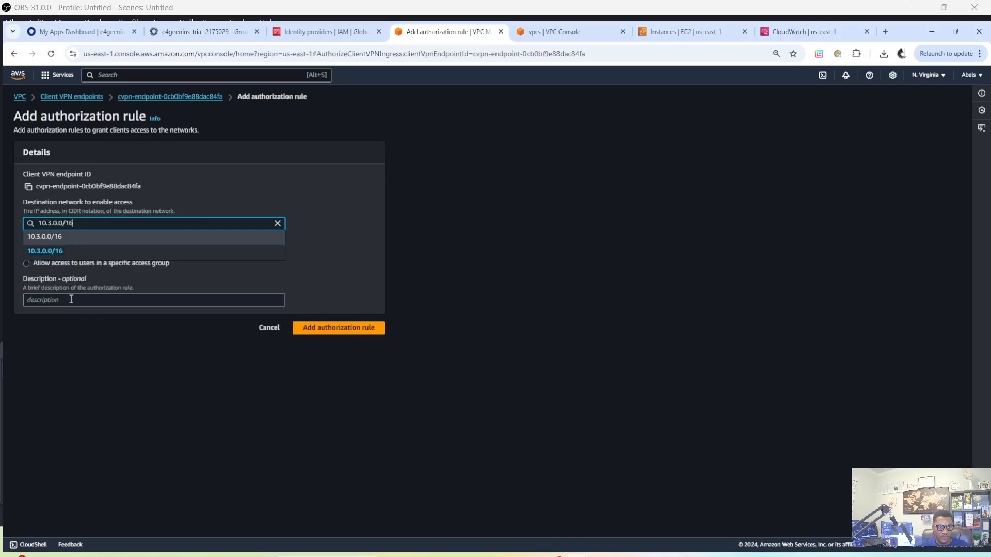
{"action": "left_click", "coordinate": [57, 253]}
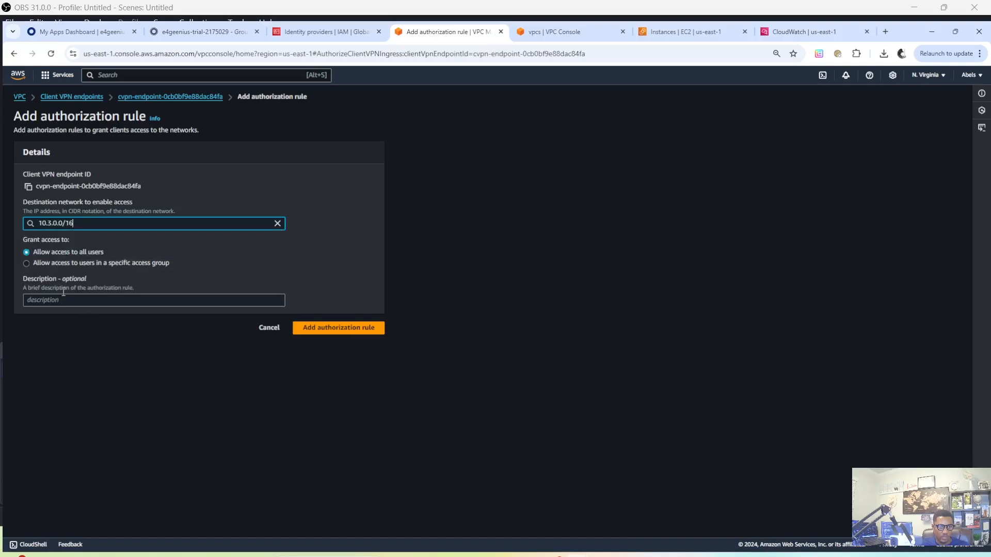
{"action": "left_click", "coordinate": [26, 263]}
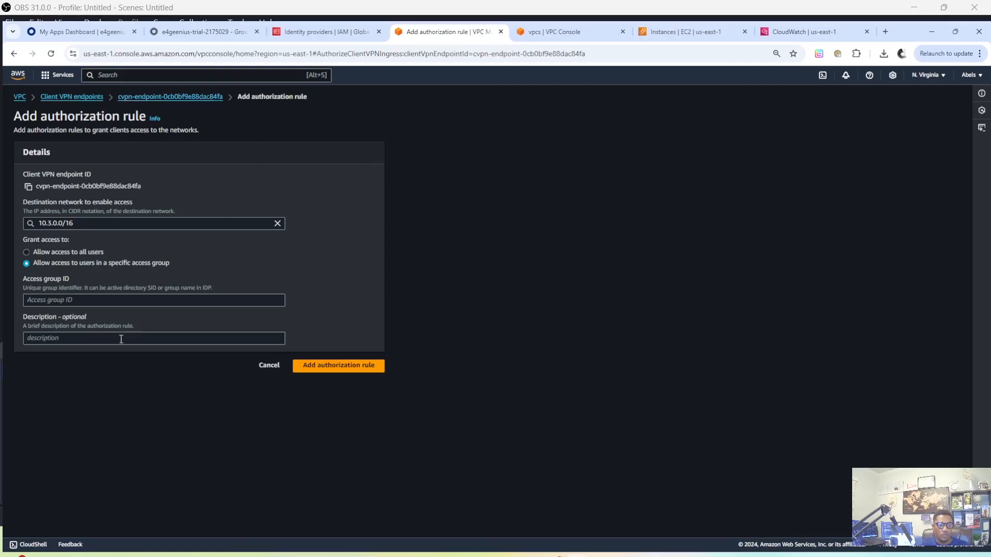
Set the rule's access group ID to Vpn-Group, copied from the Okta group page, and add the authorization rule
{"action": "left_click", "coordinate": [49, 306]}
{"action": "left_click", "coordinate": [220, 31]}
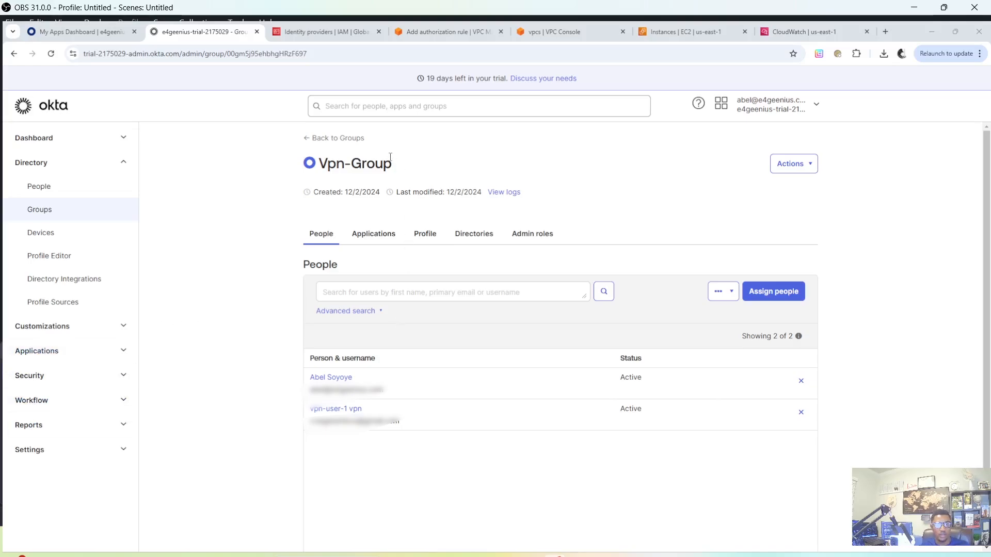
{"action": "left_click_drag", "start_coordinate": [395, 165], "coordinate": [320, 167]}
{"action": "right_click", "coordinate": [324, 168]}
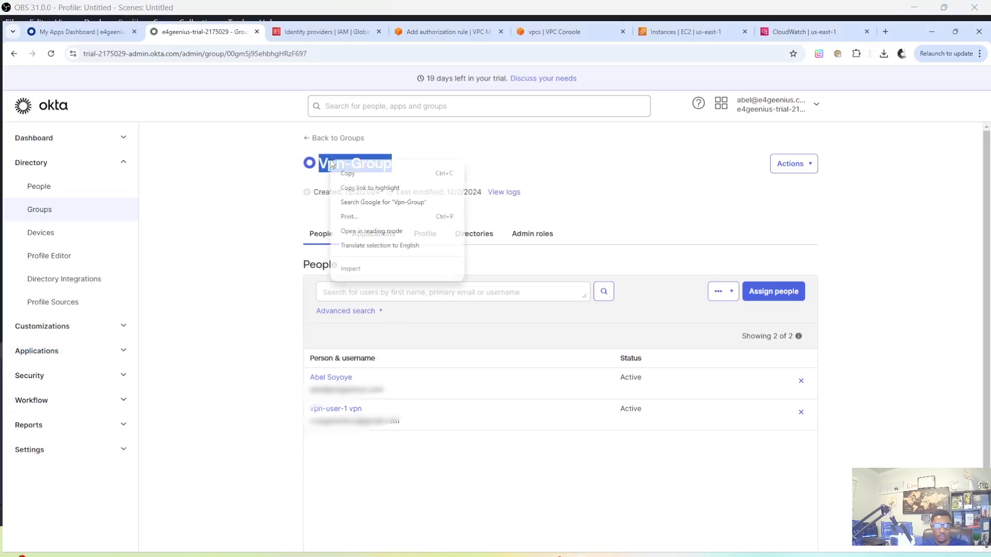
{"action": "left_click", "coordinate": [360, 176]}
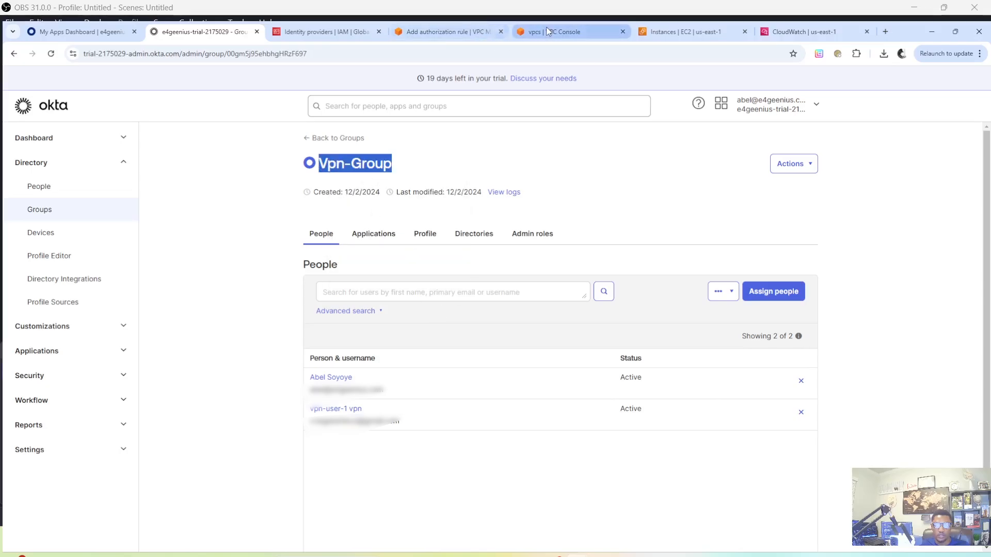
{"action": "left_click", "coordinate": [453, 33]}
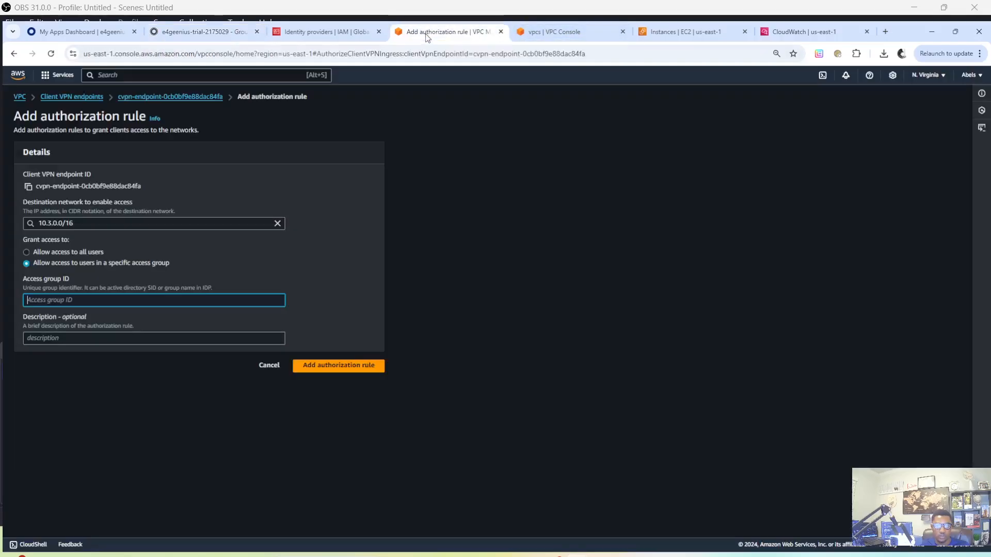
{"action": "right_click", "coordinate": [44, 301]}
{"action": "left_click", "coordinate": [66, 405]}
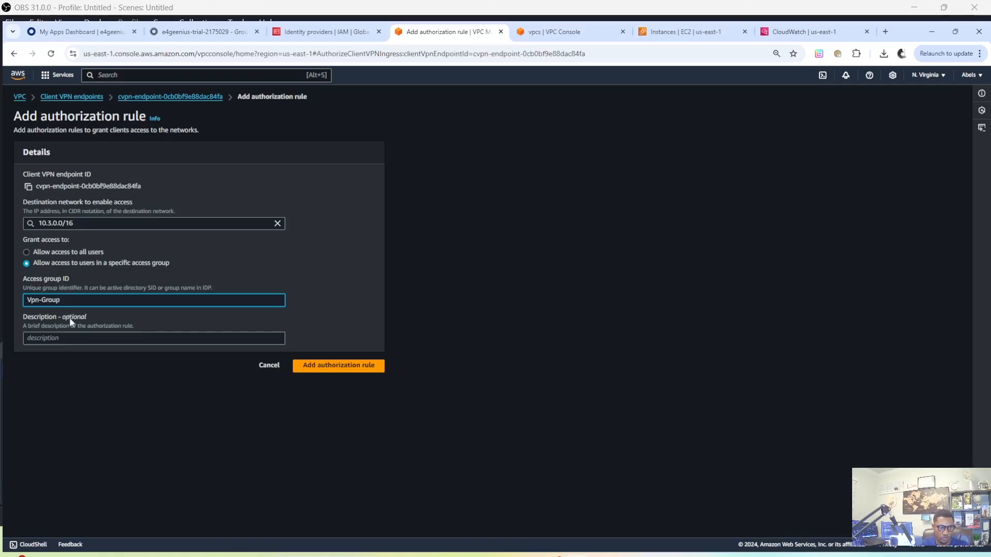
{"action": "left_click", "coordinate": [142, 328]}
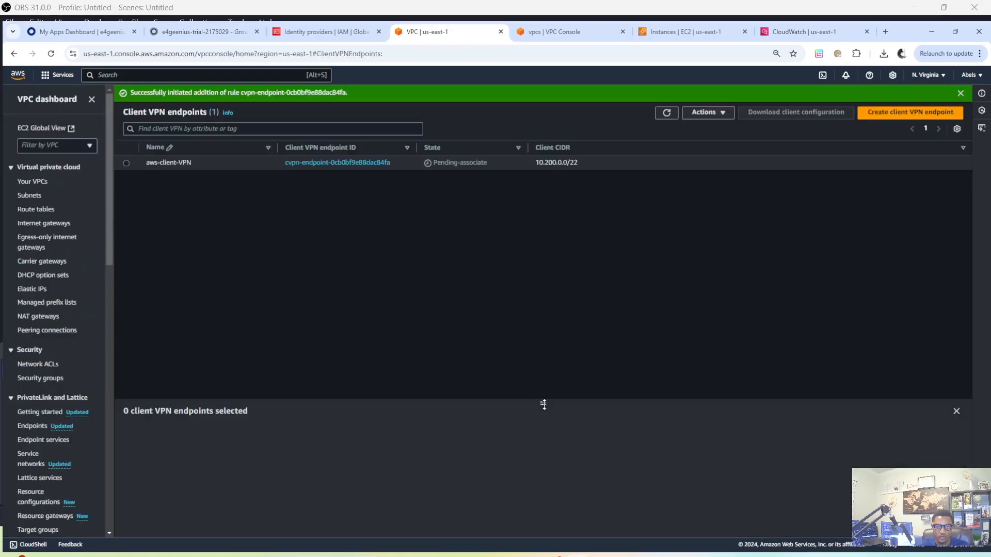
Review the aws-client-VPN endpoint's route table, target network associations and connections
{"action": "left_click_drag", "start_coordinate": [542, 403], "coordinate": [516, 254]}
{"action": "left_click", "coordinate": [126, 163]}
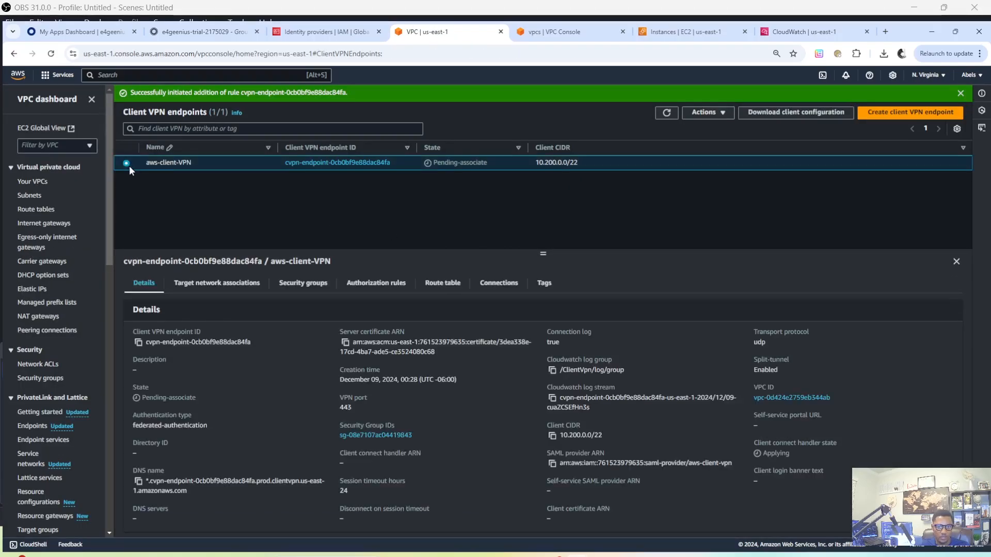
{"action": "left_click", "coordinate": [447, 288]}
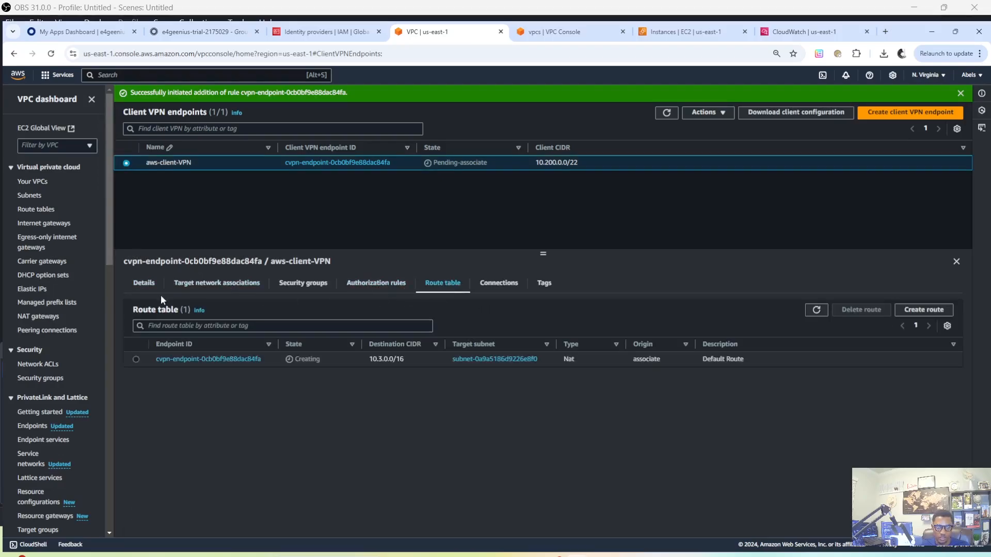
{"action": "left_click", "coordinate": [252, 285]}
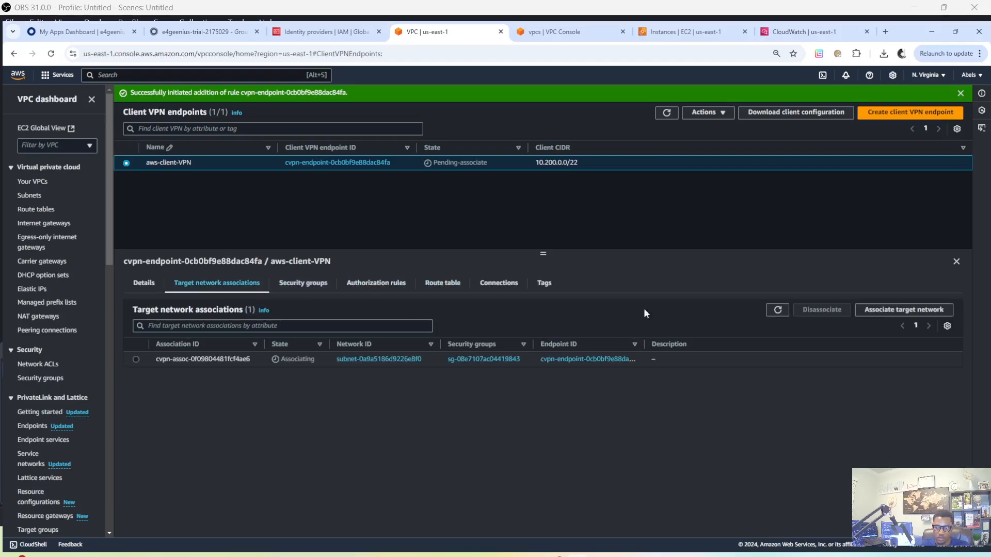
{"action": "left_click", "coordinate": [494, 285]}
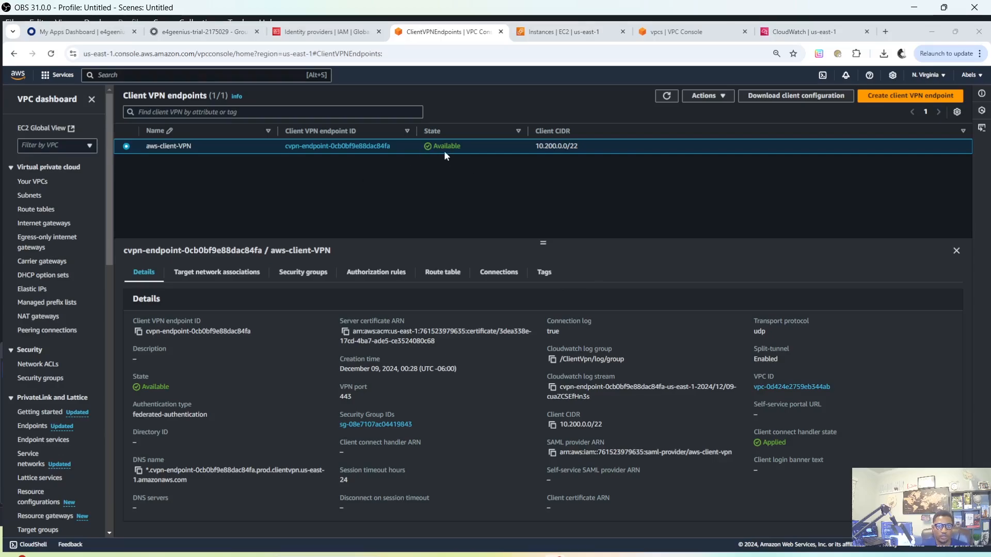
Refresh the endpoint list and download the client configuration file for aws-client-VPN
{"action": "left_click", "coordinate": [665, 100]}
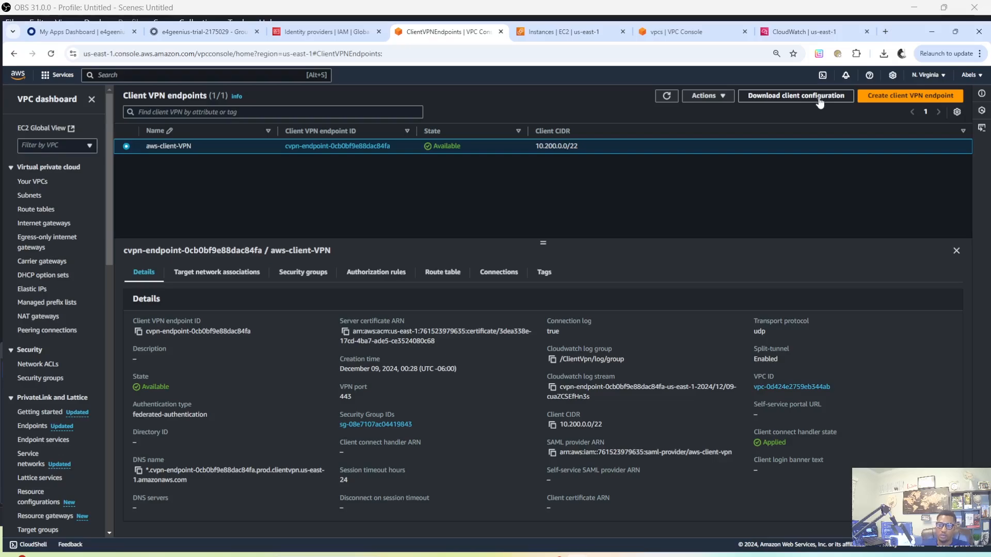
{"action": "left_click", "coordinate": [773, 100]}
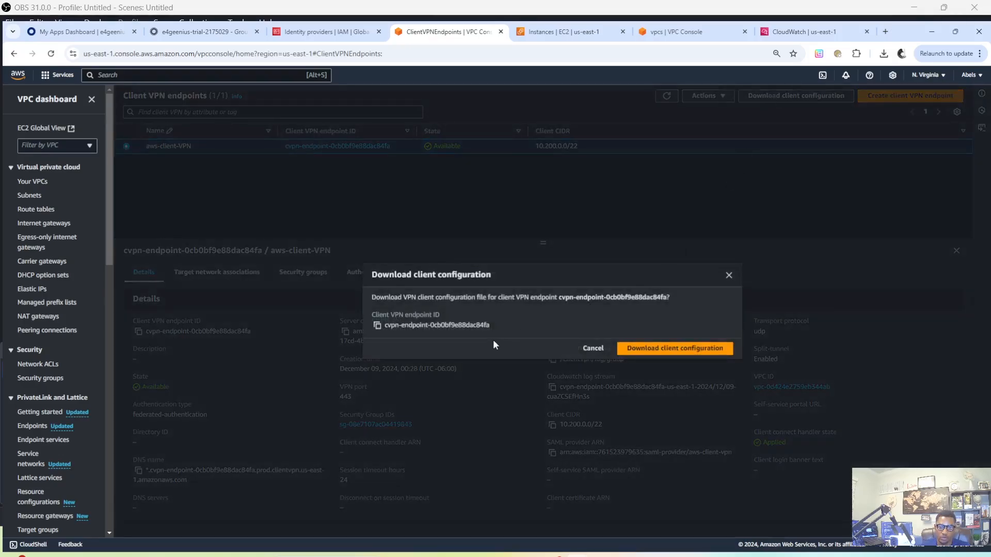
{"action": "left_click", "coordinate": [664, 350]}
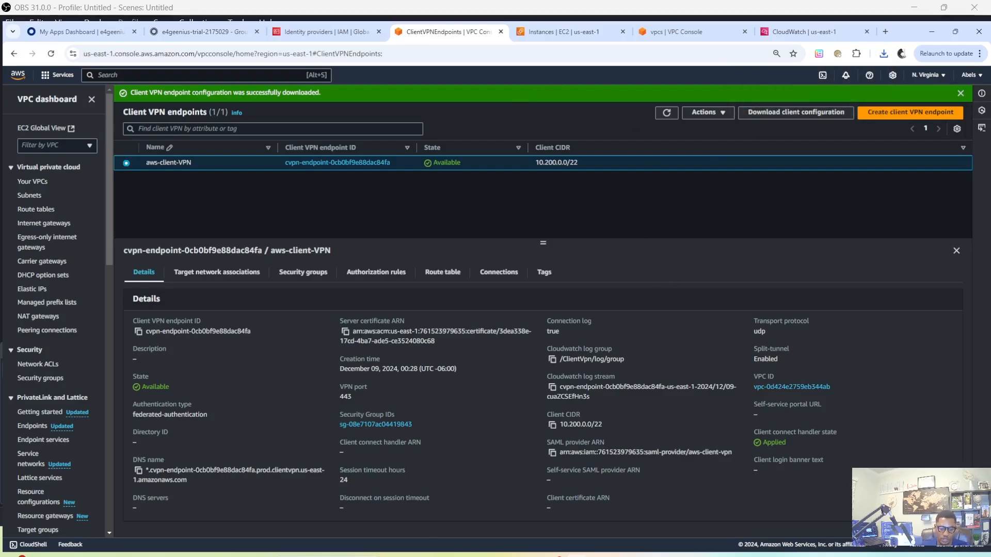
Search the computer for the VPN application and launch AWS VPN Client
{"action": "key", "text": "super+s"}
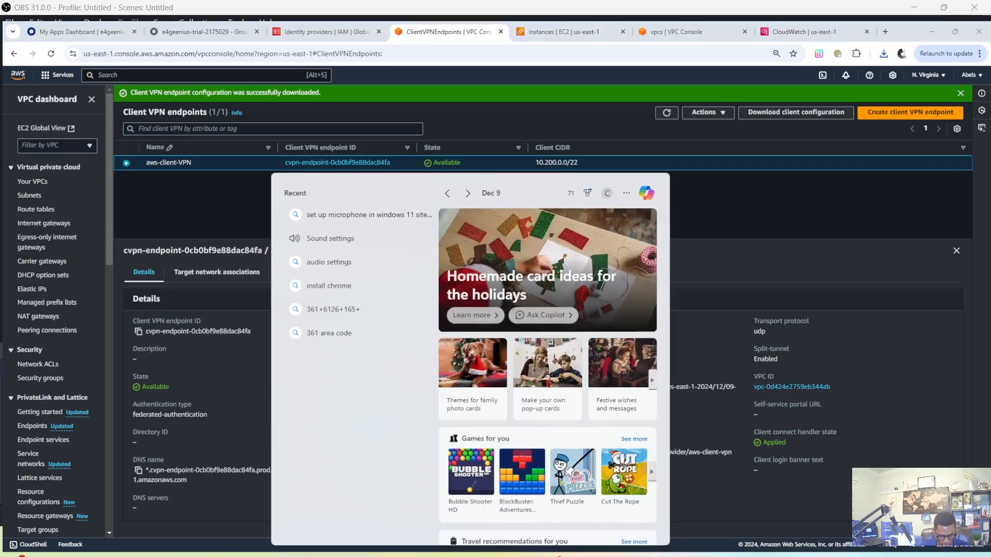
{"action": "type", "text": "vpn"}
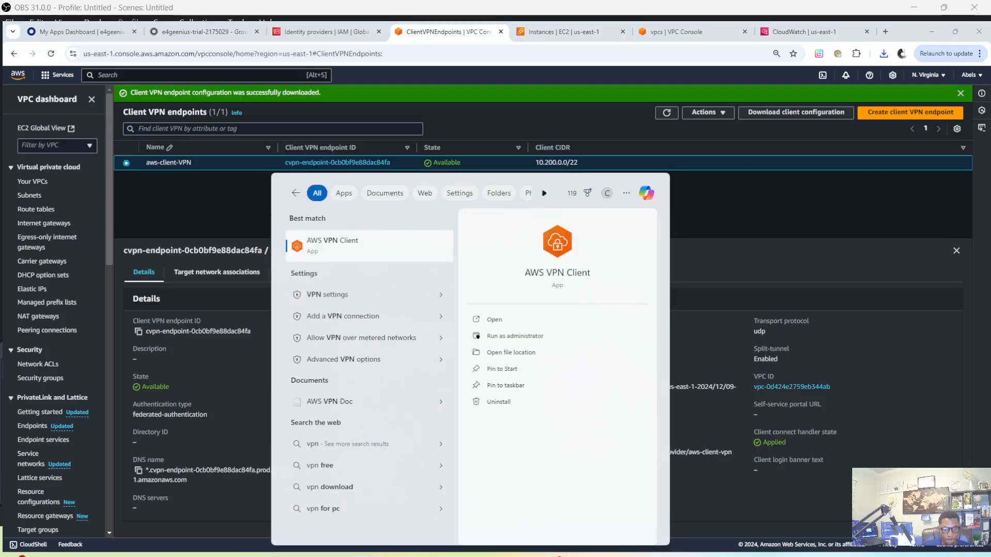
{"action": "left_click", "coordinate": [352, 251]}
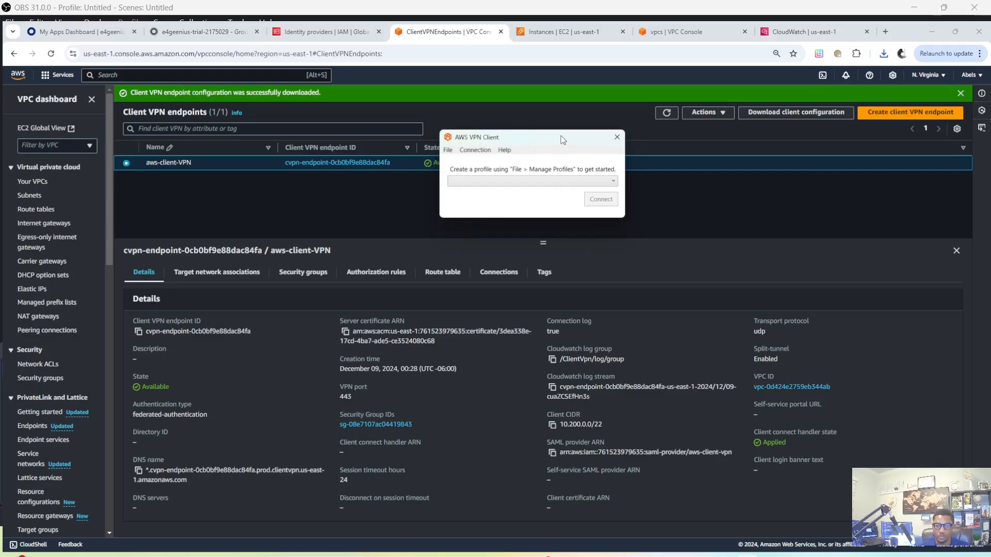
Add a VPN profile named aws-vpn using downloaded-client-config.ovpn from the Downloads folder and finish managing profiles
{"action": "left_click", "coordinate": [450, 154]}
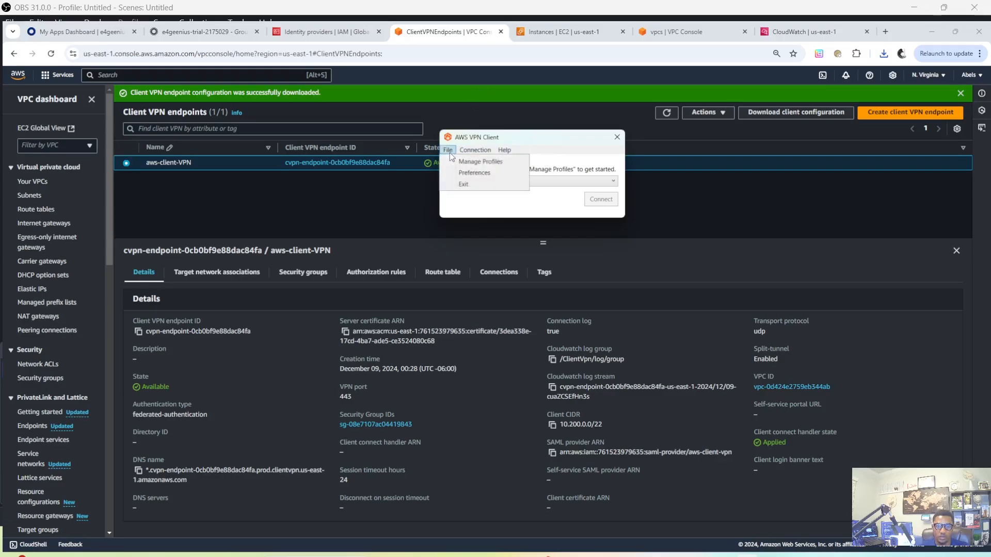
{"action": "left_click", "coordinate": [475, 162]}
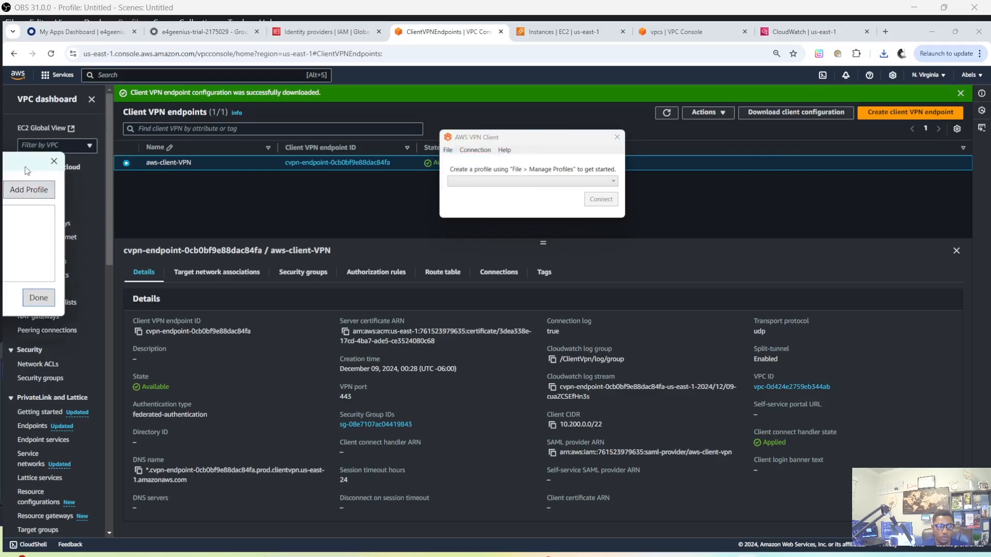
{"action": "left_click_drag", "start_coordinate": [543, 164], "coordinate": [526, 216]}
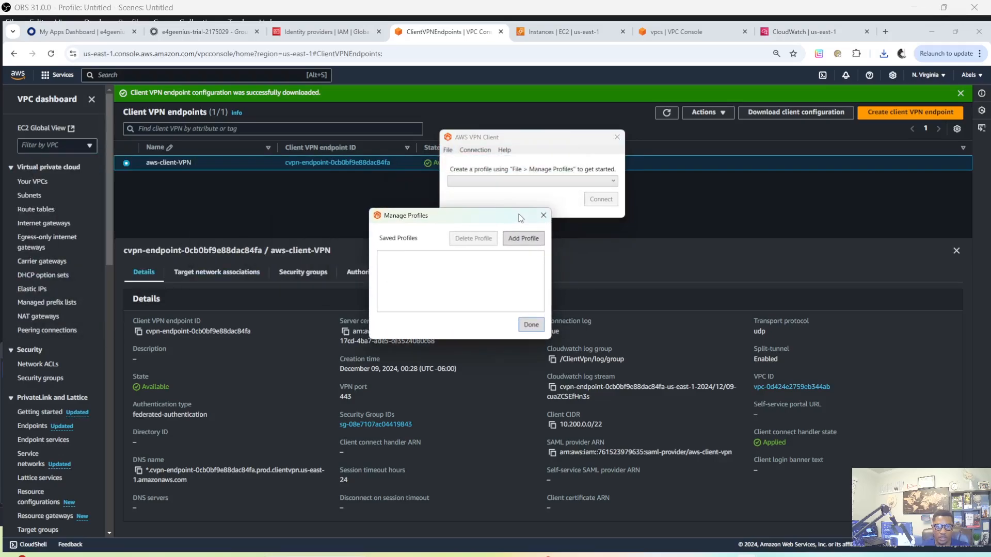
{"action": "left_click", "coordinate": [522, 242]}
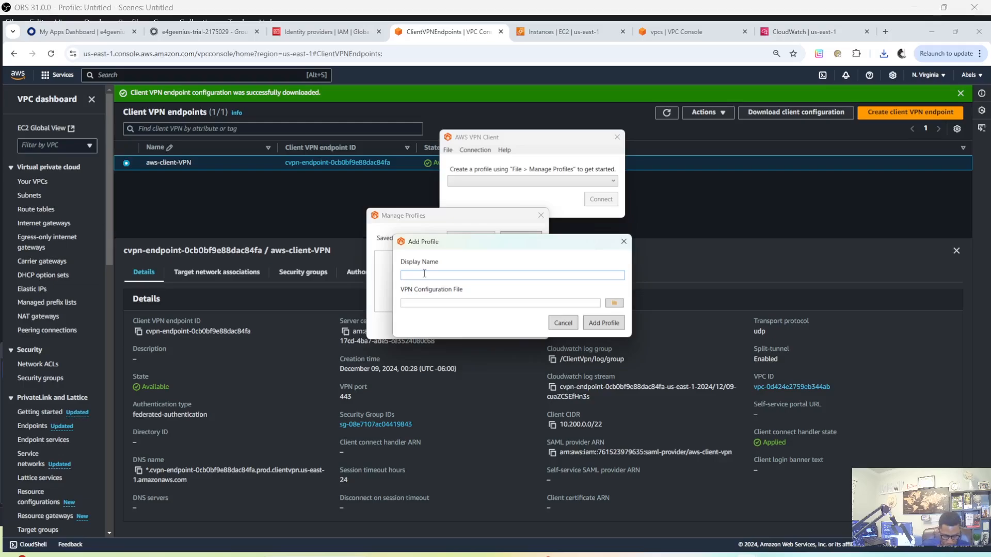
{"action": "type", "text": "aws-vpn"}
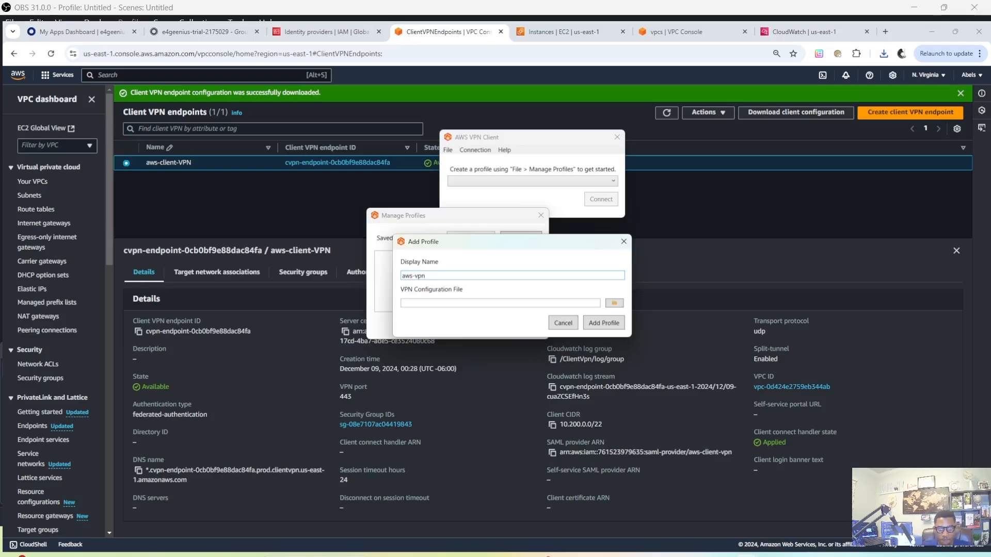
{"action": "left_click", "coordinate": [618, 306]}
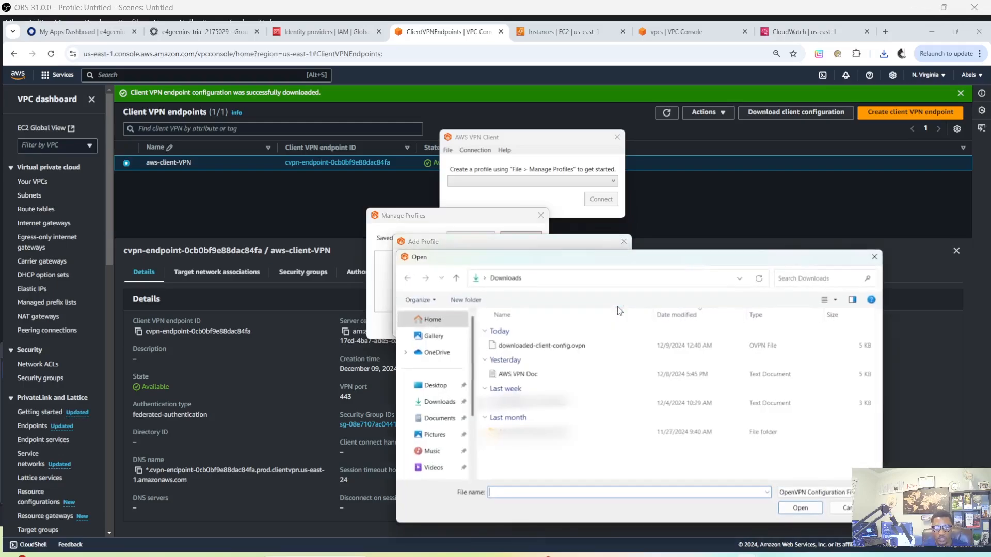
{"action": "left_click", "coordinate": [571, 348]}
{"action": "left_click", "coordinate": [800, 507]}
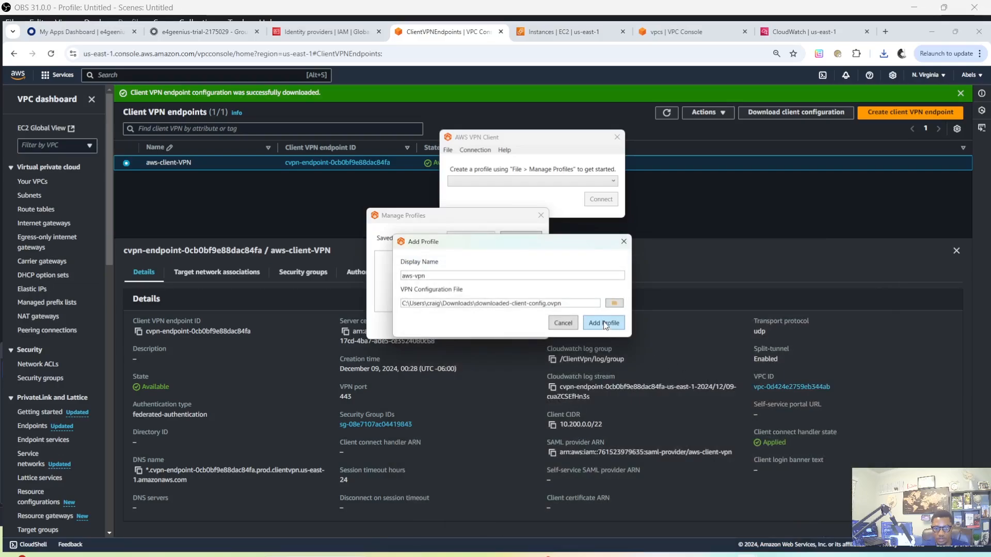
{"action": "left_click", "coordinate": [603, 322]}
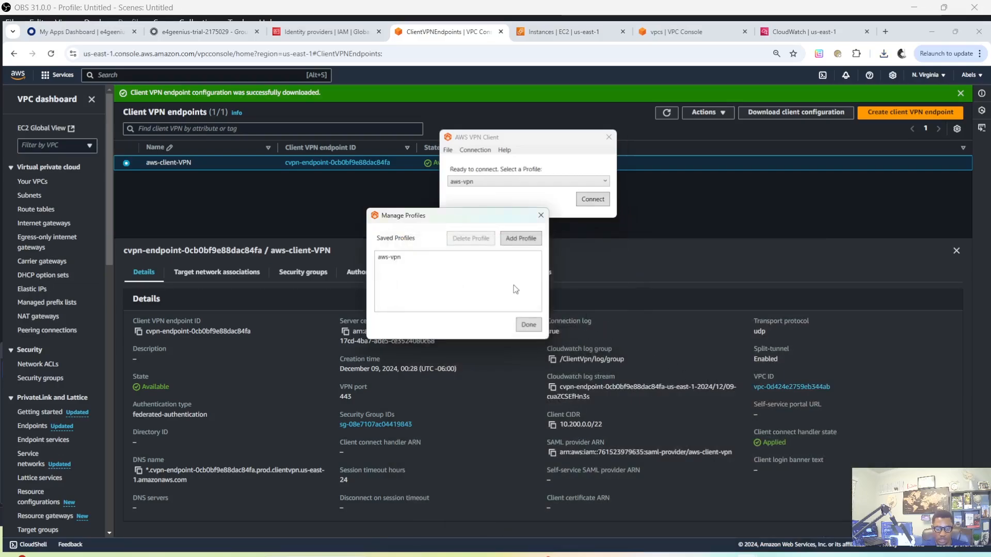
{"action": "left_click", "coordinate": [529, 324]}
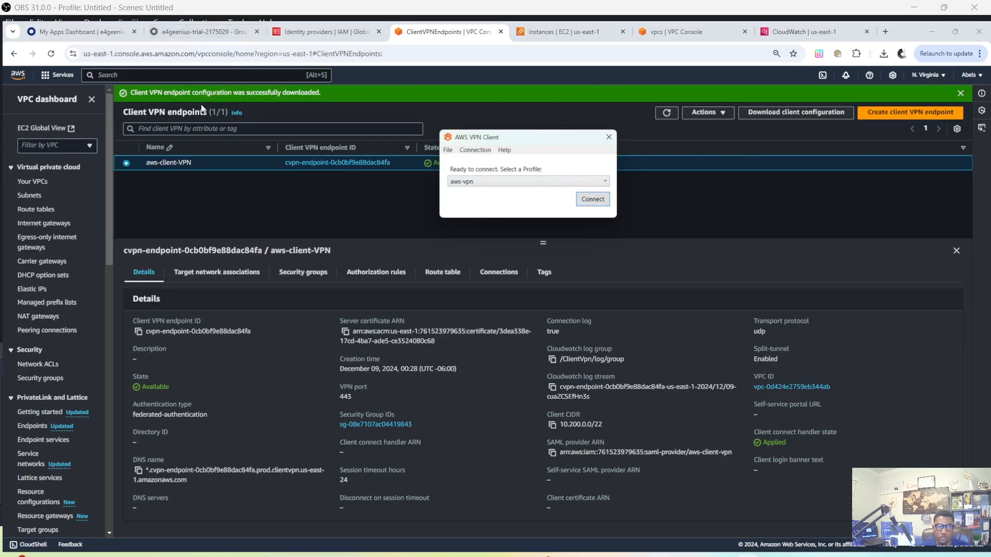
Keep the Okta session signed in, then connect AWS VPN Client with the aws-vpn profile and check its connection status
{"action": "left_click", "coordinate": [181, 32]}
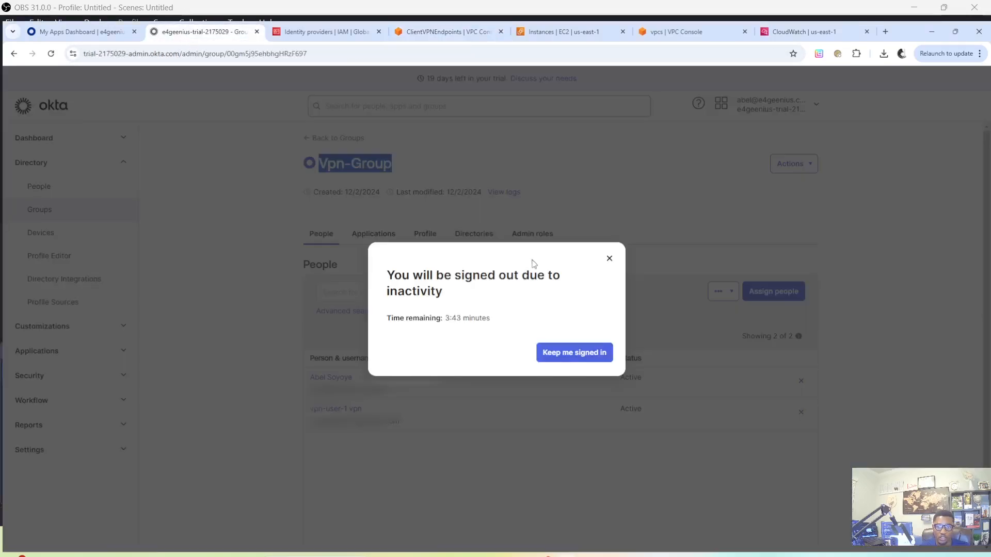
{"action": "left_click", "coordinate": [584, 356]}
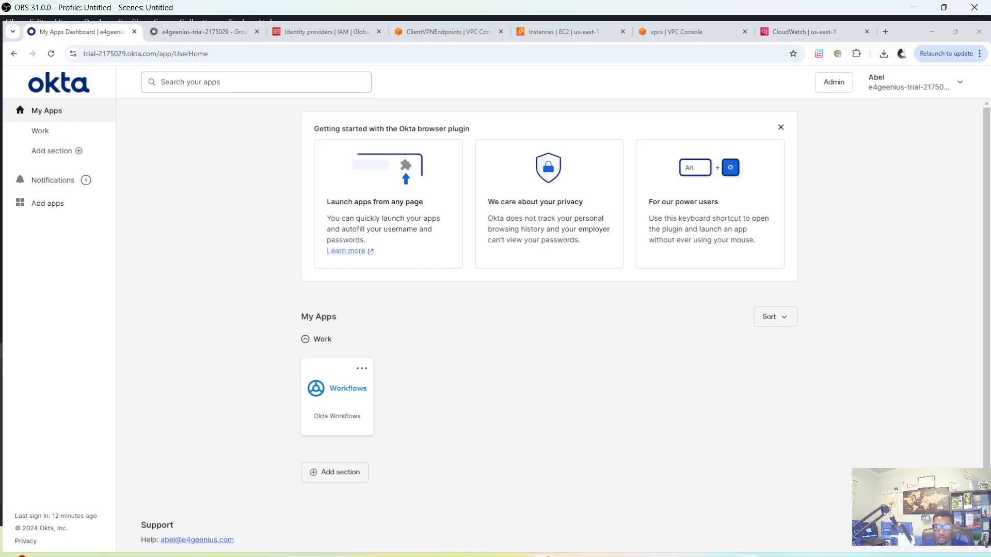
{"action": "left_click", "coordinate": [569, 556]}
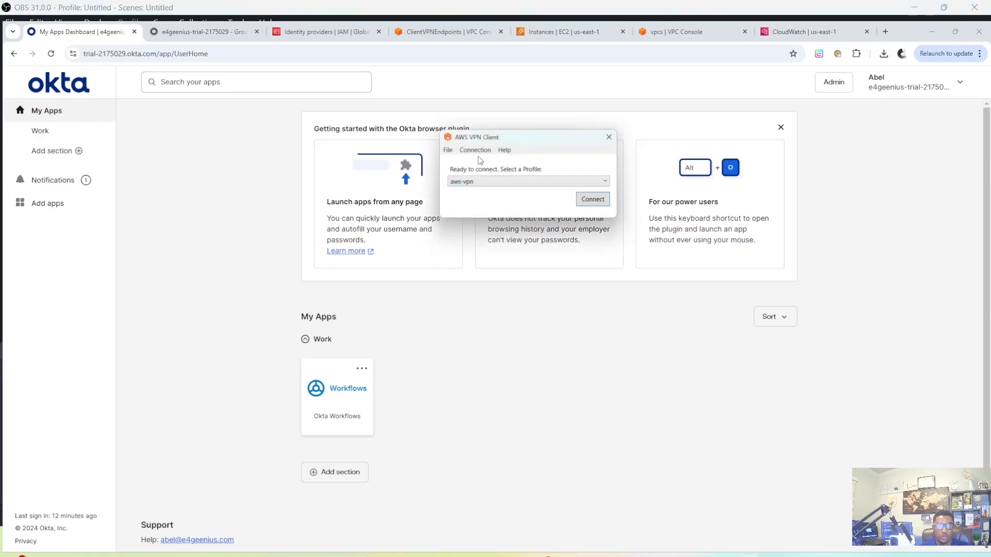
{"action": "left_click_drag", "start_coordinate": [525, 137], "coordinate": [536, 296]}
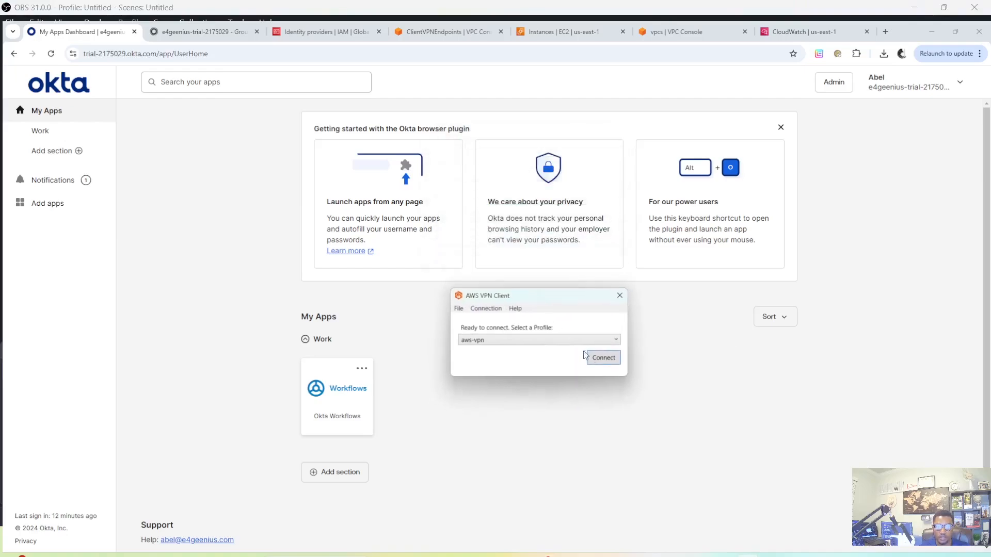
{"action": "left_click", "coordinate": [612, 359]}
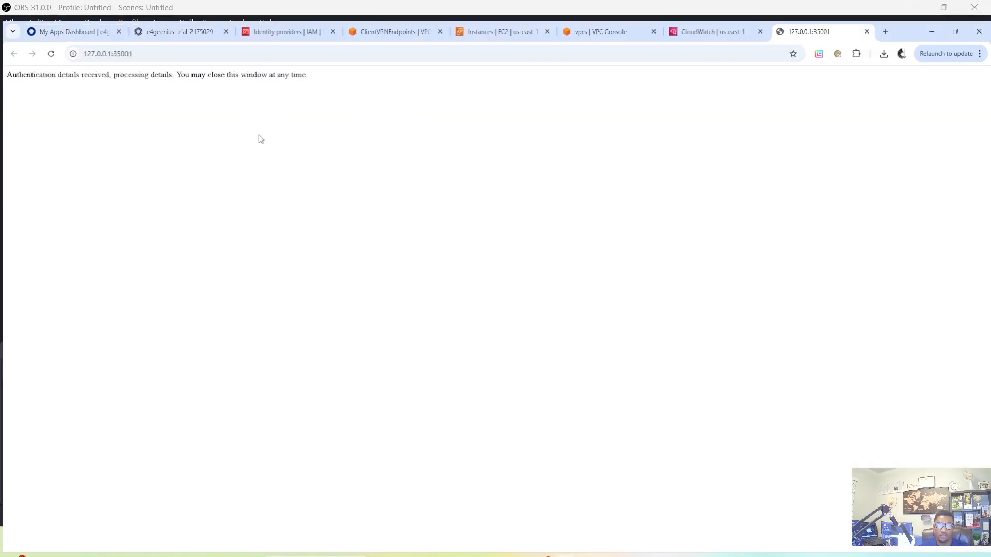
{"action": "left_click", "coordinate": [867, 32]}
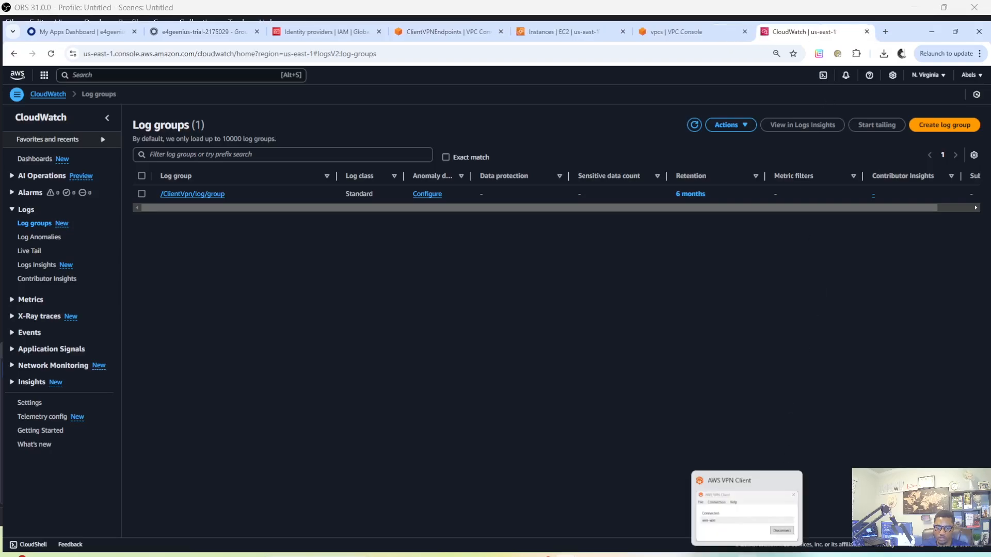
{"action": "left_click", "coordinate": [718, 490]}
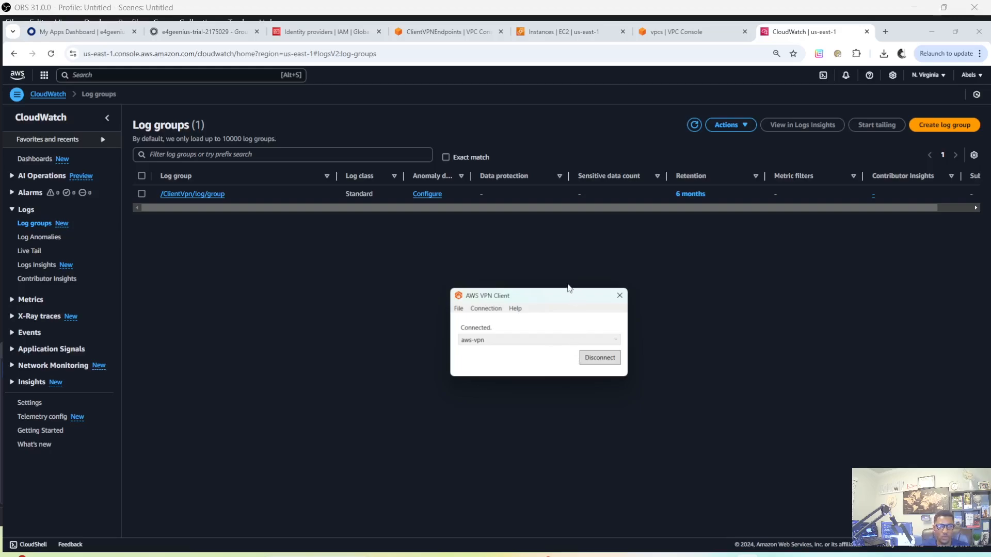
{"action": "left_click_drag", "start_coordinate": [569, 299], "coordinate": [572, 251]}
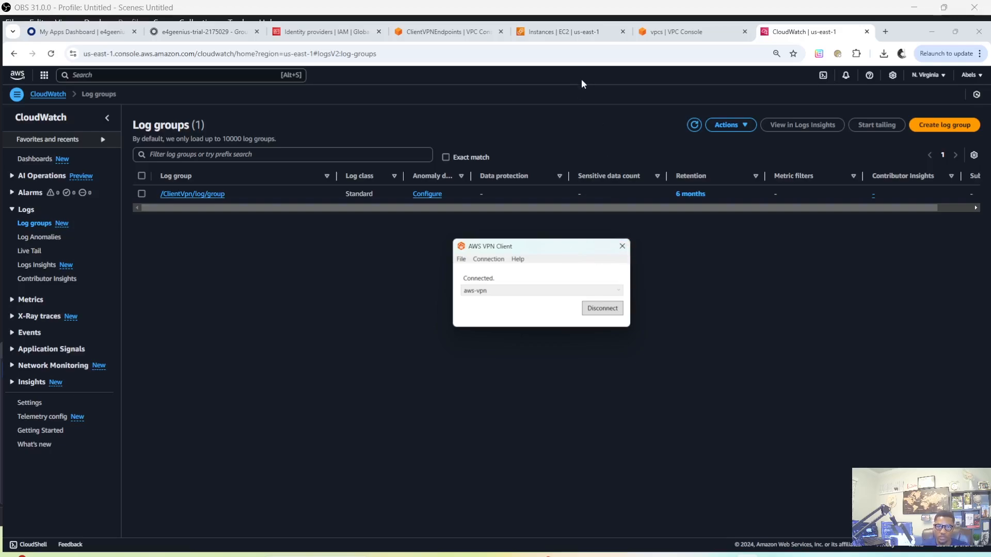
Show the details of the vpn-test-server EC2 instance and copy its private IPv4 address
{"action": "left_click", "coordinate": [562, 30]}
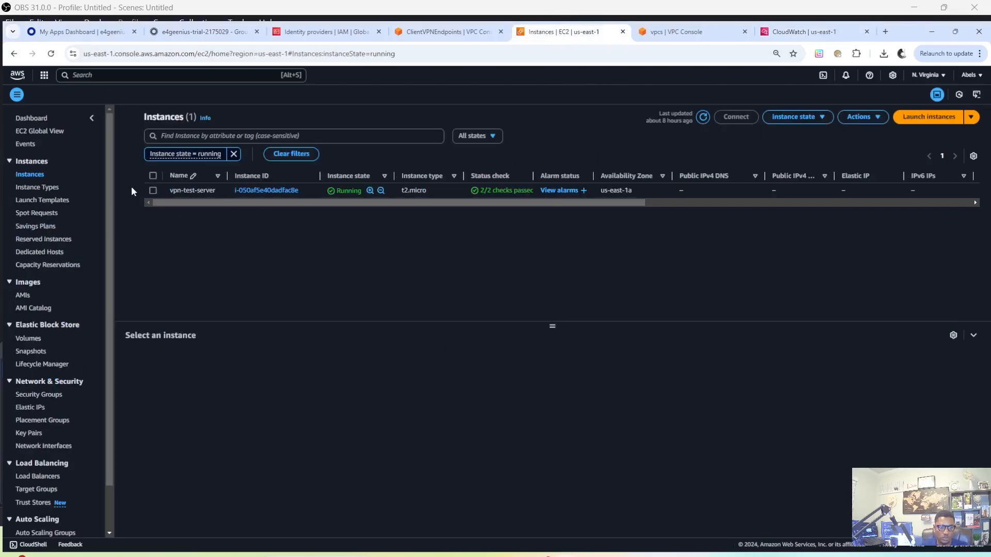
{"action": "left_click", "coordinate": [153, 190]}
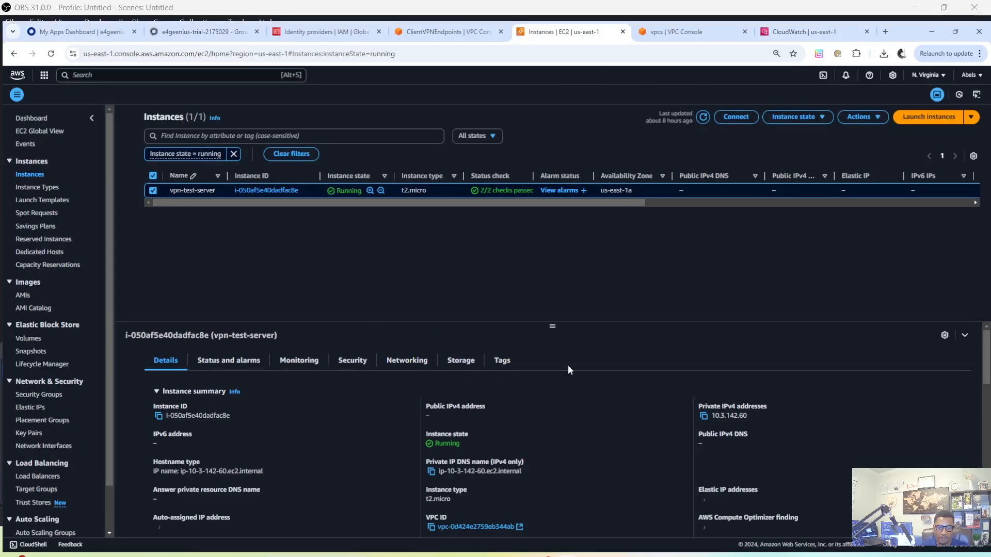
{"action": "left_click_drag", "start_coordinate": [552, 328], "coordinate": [551, 271]}
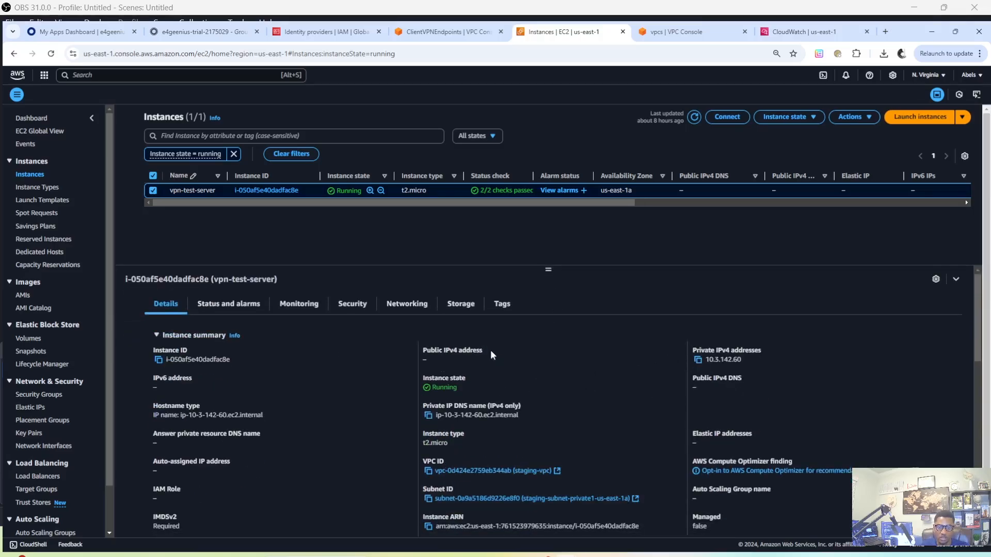
{"action": "left_click", "coordinate": [654, 234]}
{"action": "left_click", "coordinate": [698, 363]}
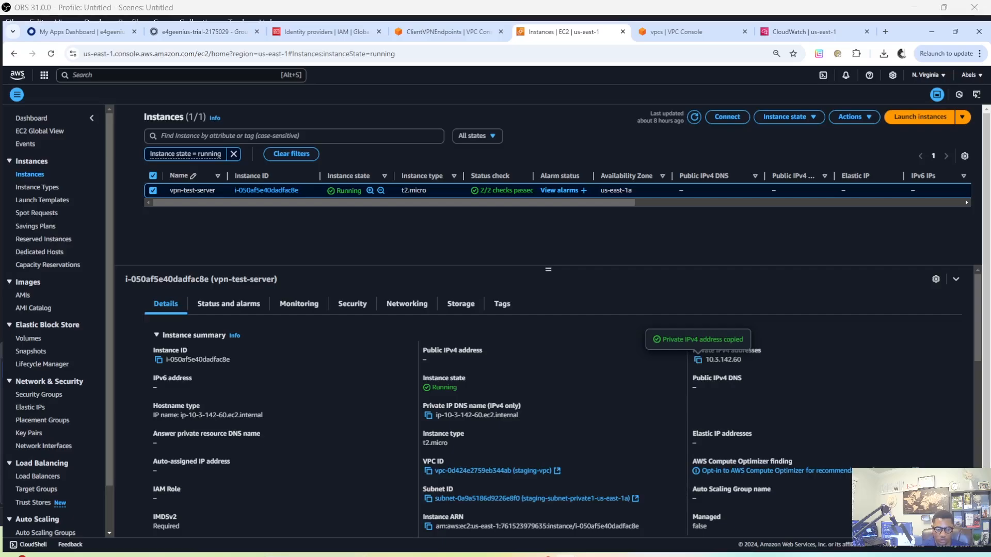
{"action": "key", "text": "super+s"}
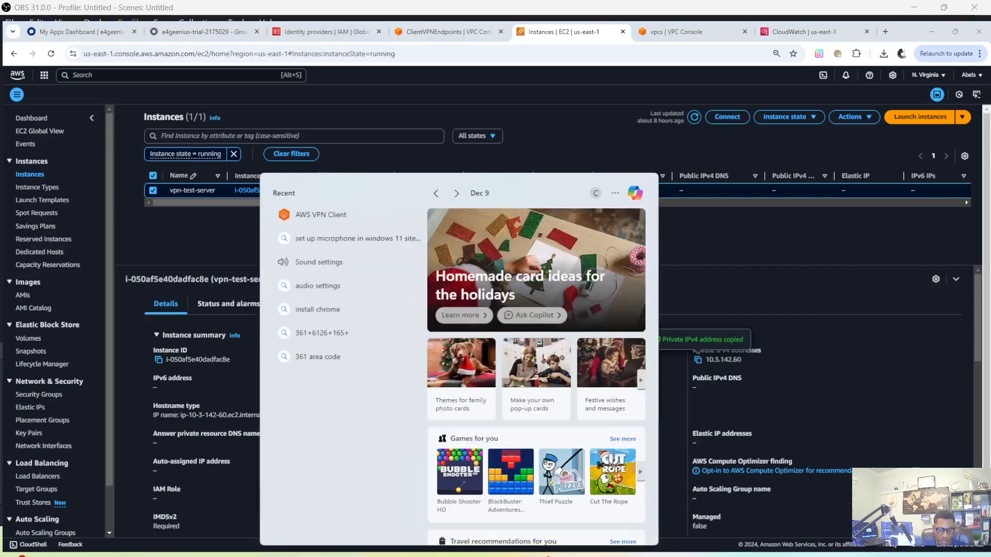
{"action": "type", "text": "putty"}
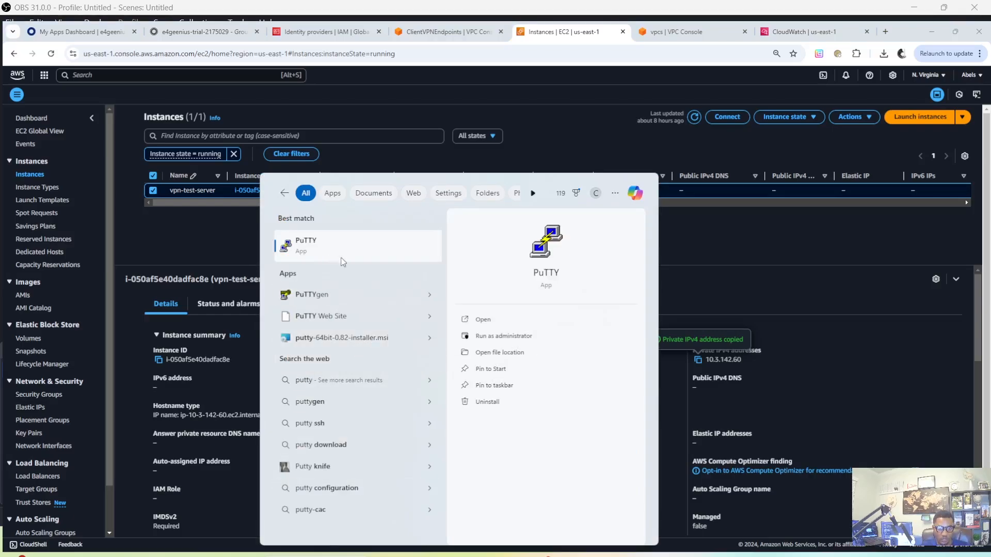
{"action": "left_click", "coordinate": [314, 256]}
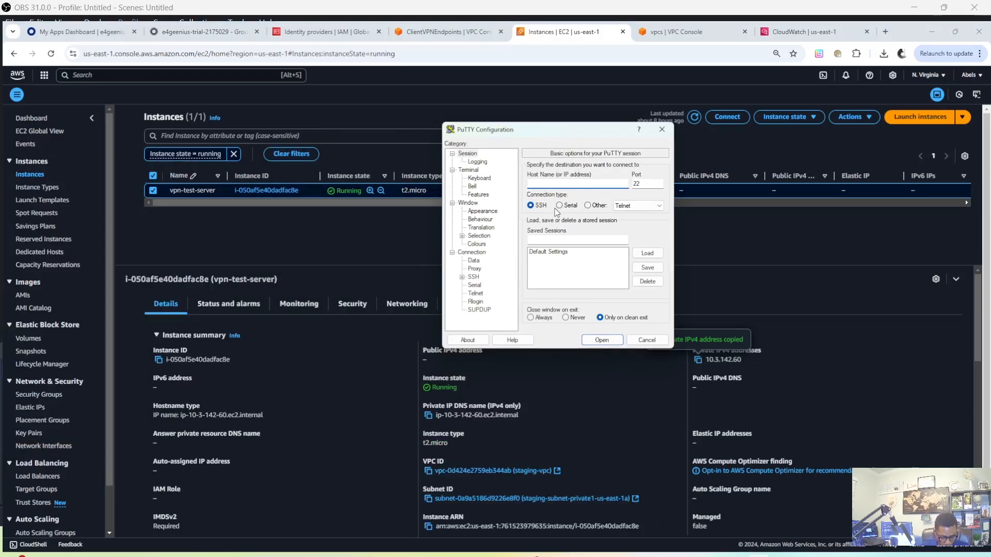
{"action": "type", "text": "ec"}
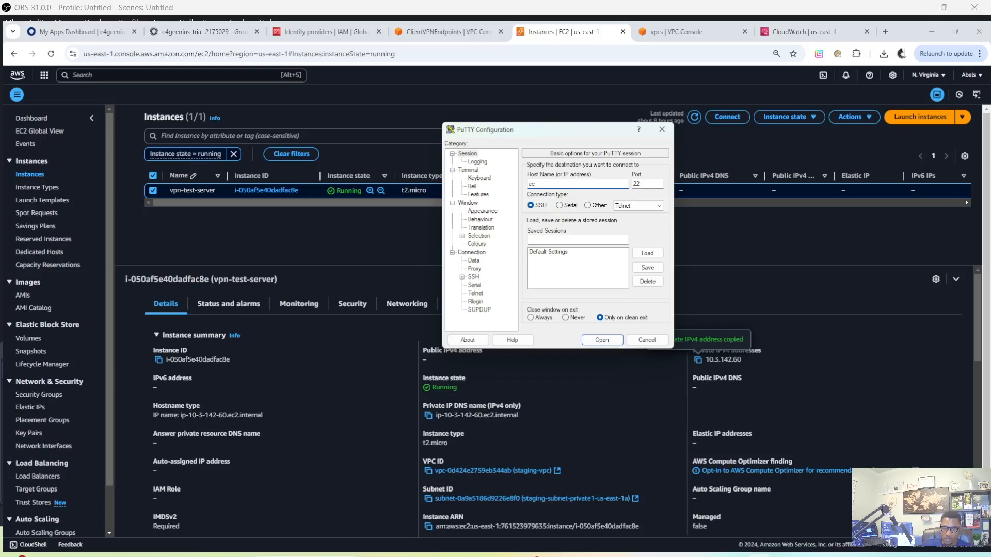
{"action": "type", "text": "2"}
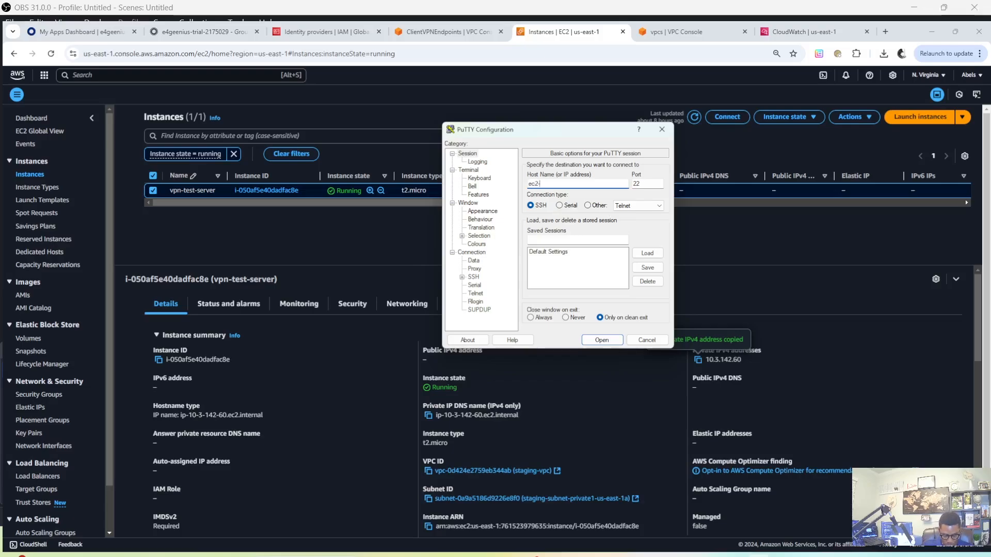
{"action": "type", "text": "-user@"}
{"action": "key", "text": "ctrl+v"}
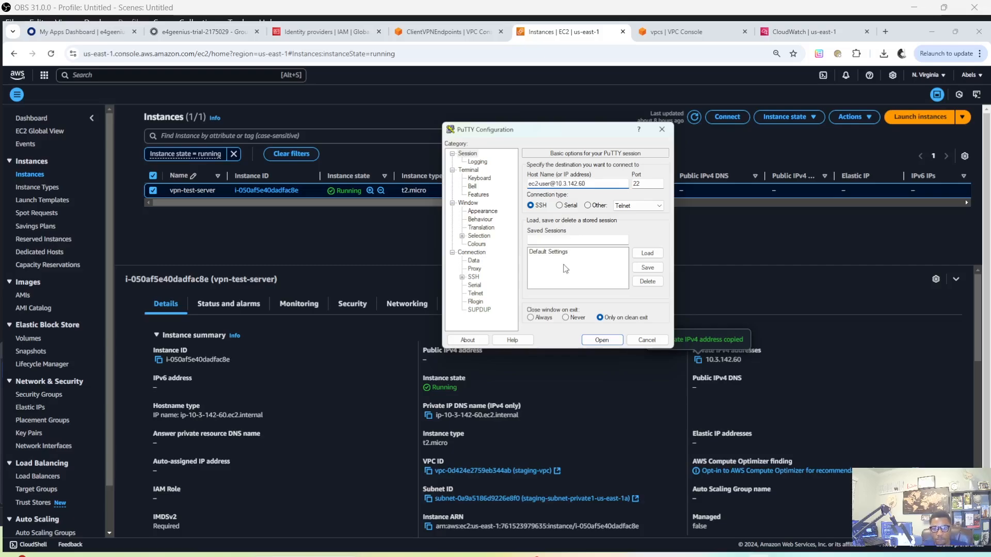
Set staging-kp-1 from the Downloads folder as the private key file for SSH authentication
{"action": "left_click", "coordinate": [462, 278]}
{"action": "left_click", "coordinate": [471, 286]}
{"action": "left_click", "coordinate": [500, 293]}
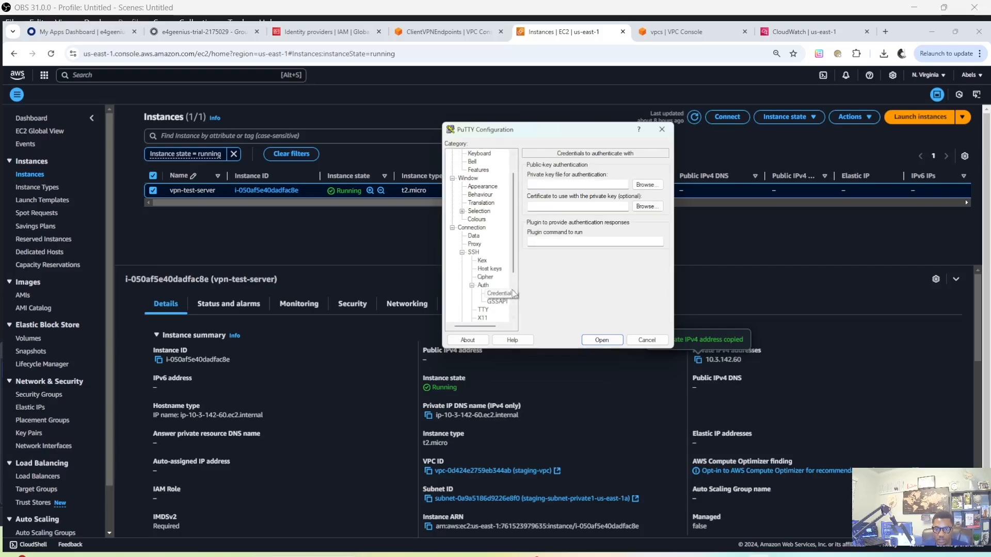
{"action": "left_click", "coordinate": [640, 186]}
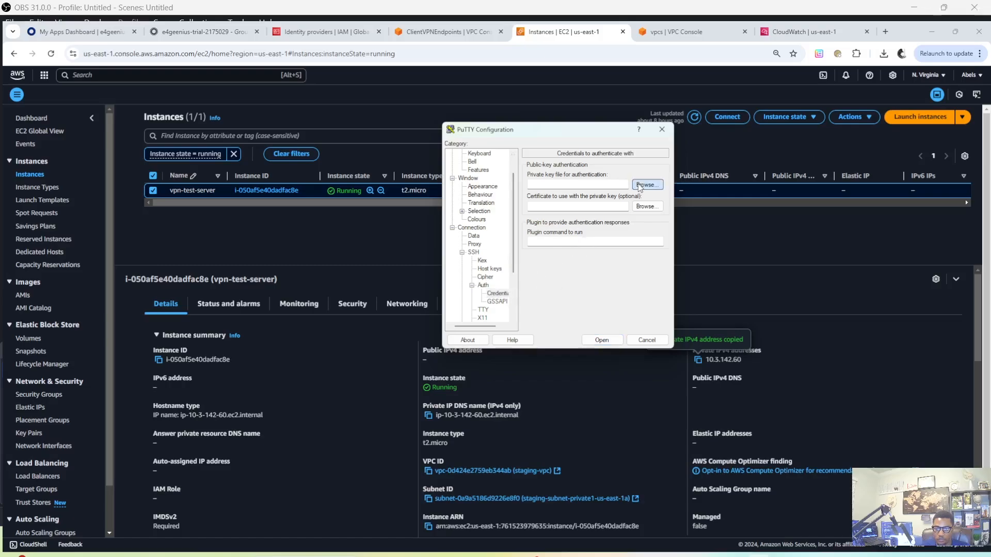
{"action": "left_click", "coordinate": [586, 236]}
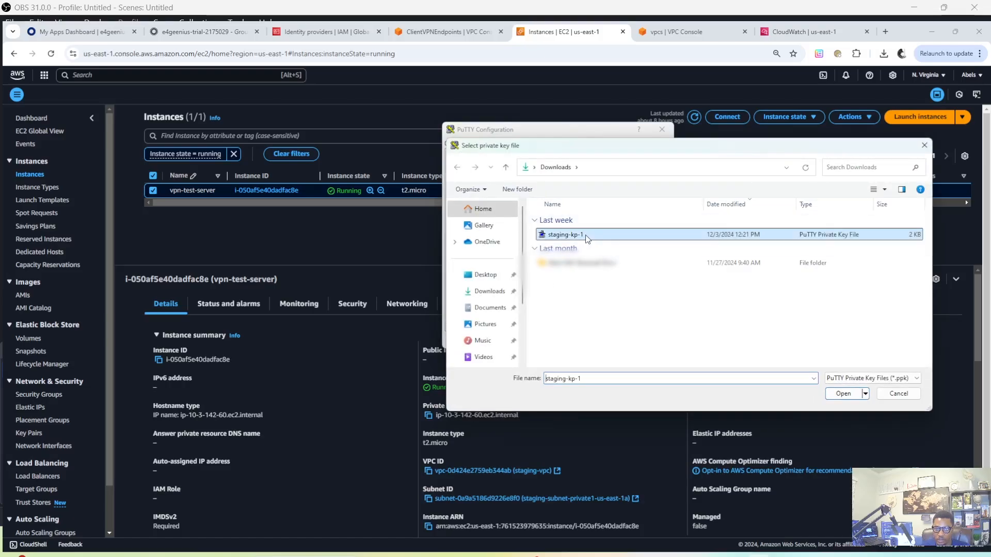
{"action": "left_click", "coordinate": [841, 394]}
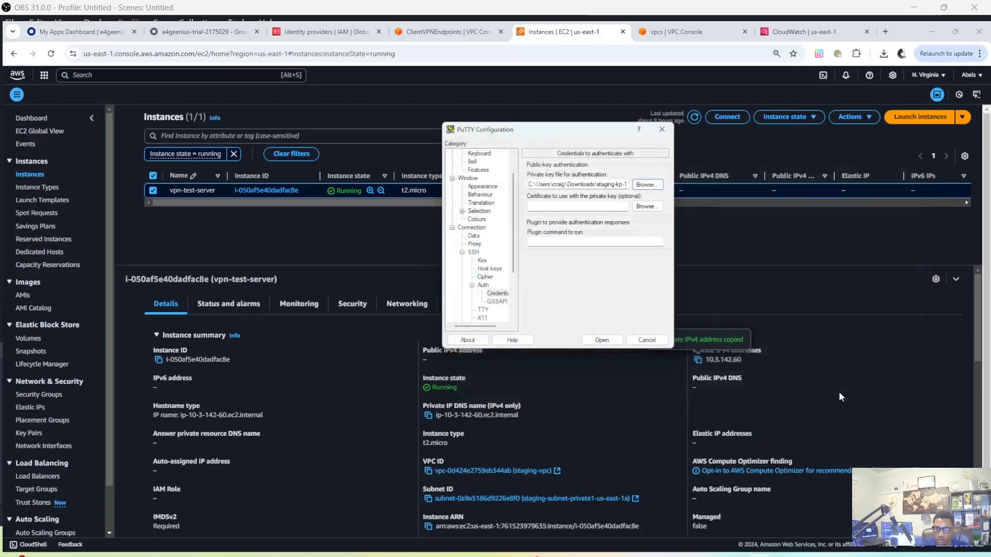
{"action": "scroll", "coordinate": [476, 171], "scroll_direction": "up", "scroll_amount": 1}
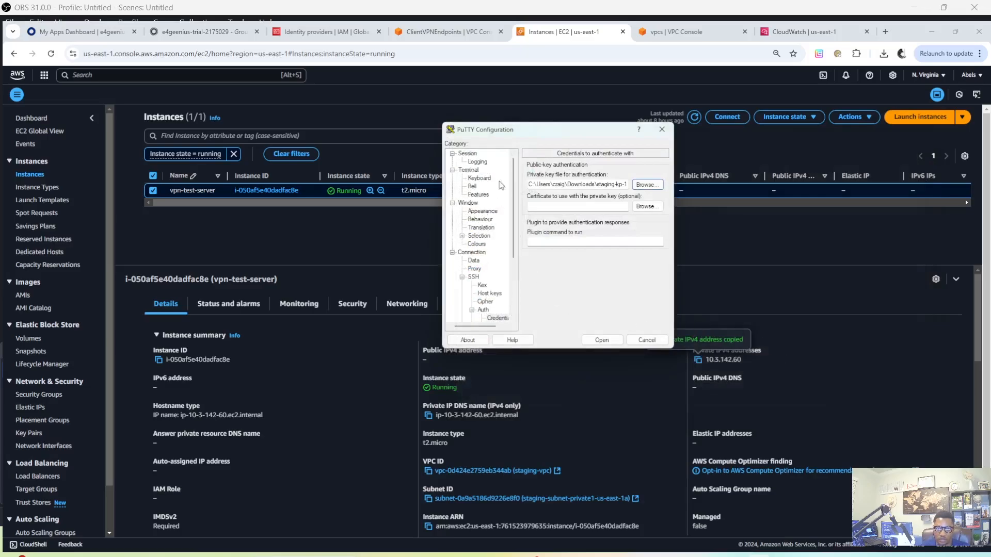
{"action": "left_click", "coordinate": [469, 154]}
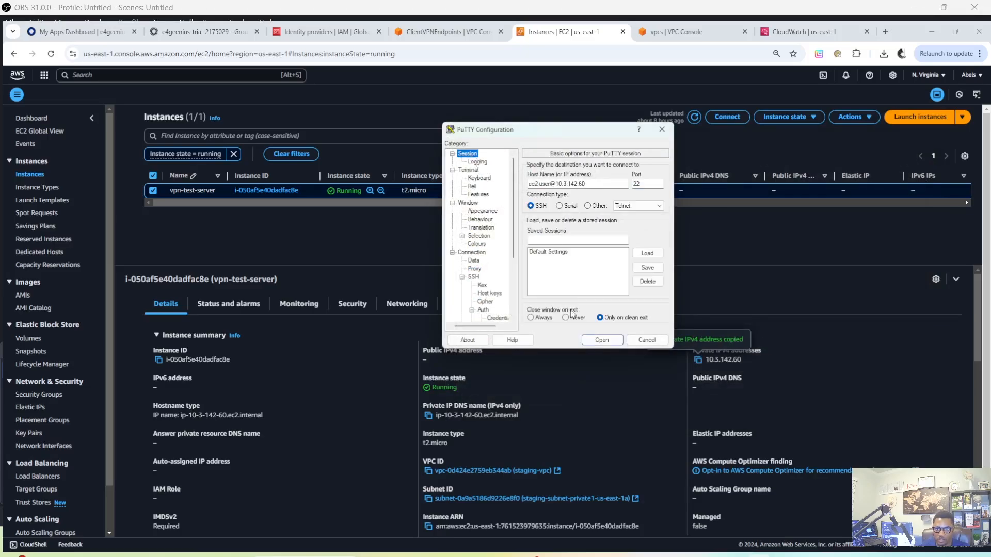
{"action": "left_click", "coordinate": [609, 340]}
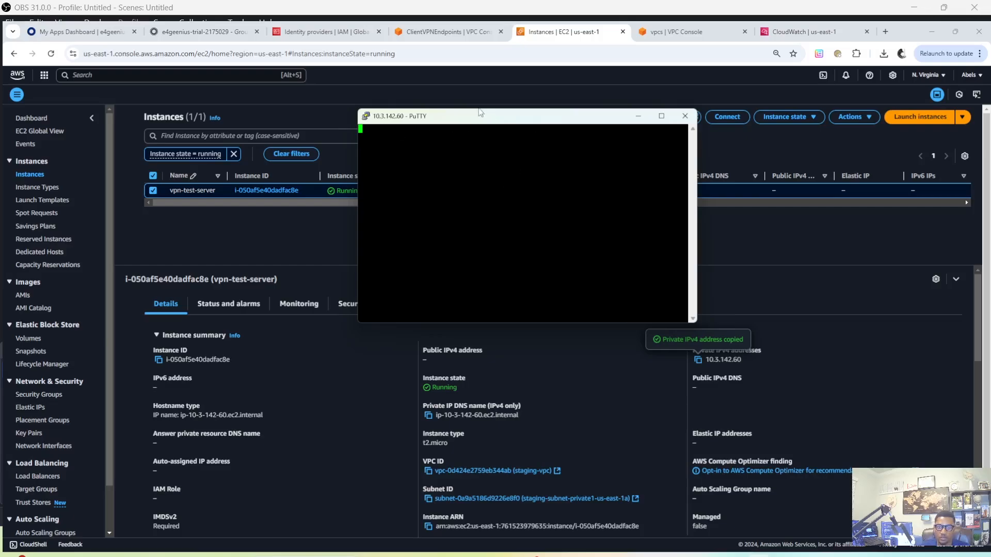
{"action": "left_click_drag", "start_coordinate": [497, 120], "coordinate": [535, 187]}
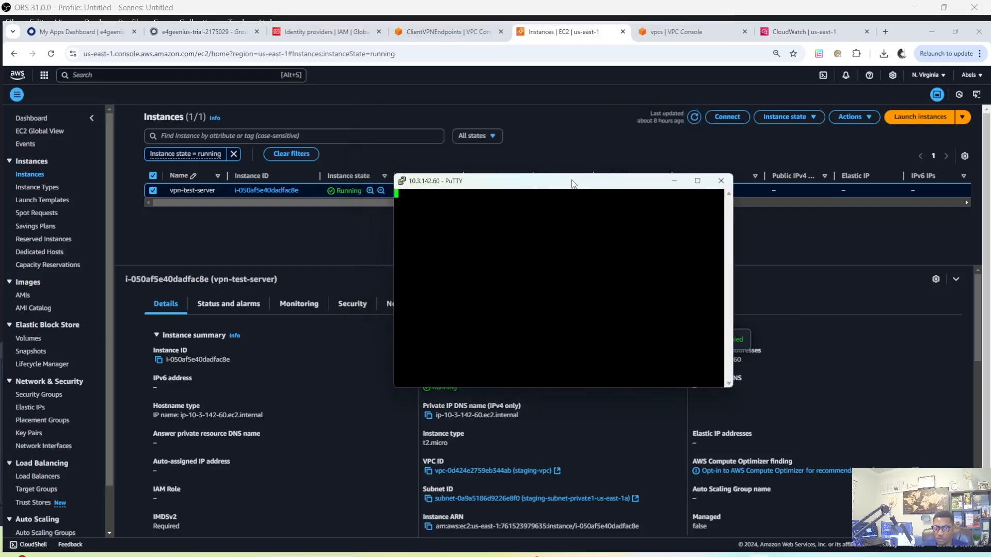
{"action": "left_click_drag", "start_coordinate": [572, 183], "coordinate": [484, 185]}
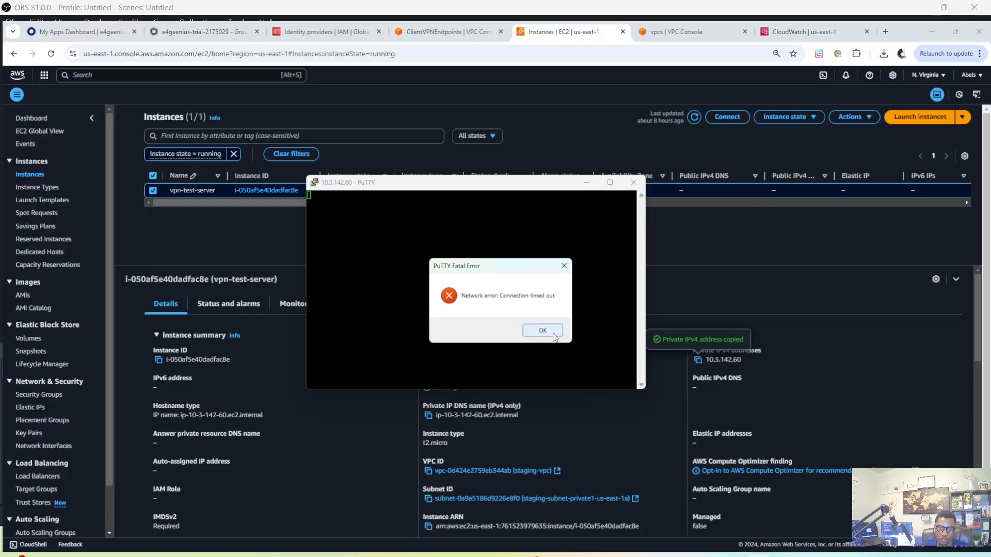
{"action": "left_click", "coordinate": [543, 330]}
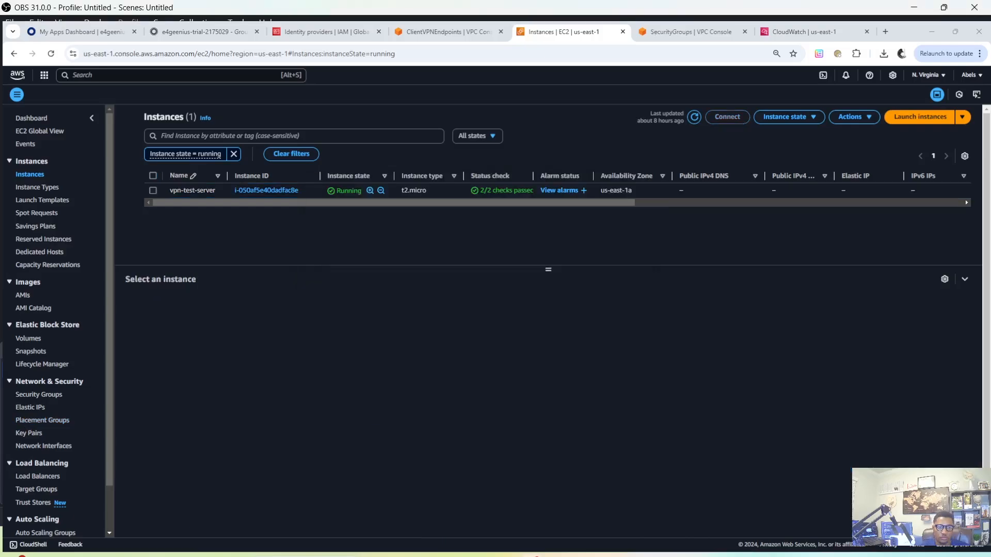
Review the security details of vpn-test-server and open its security group assignment for editing
{"action": "left_click", "coordinate": [153, 191]}
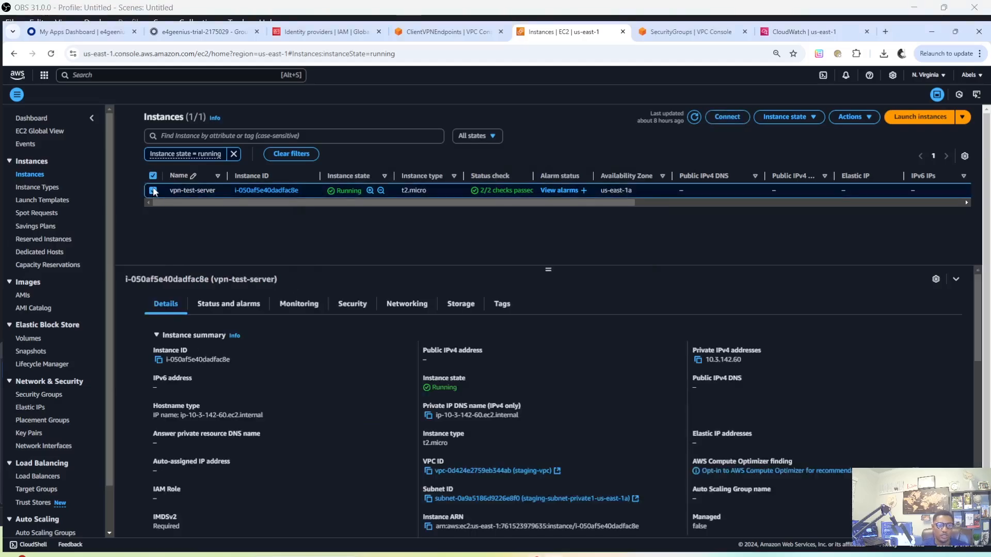
{"action": "left_click", "coordinate": [363, 305]}
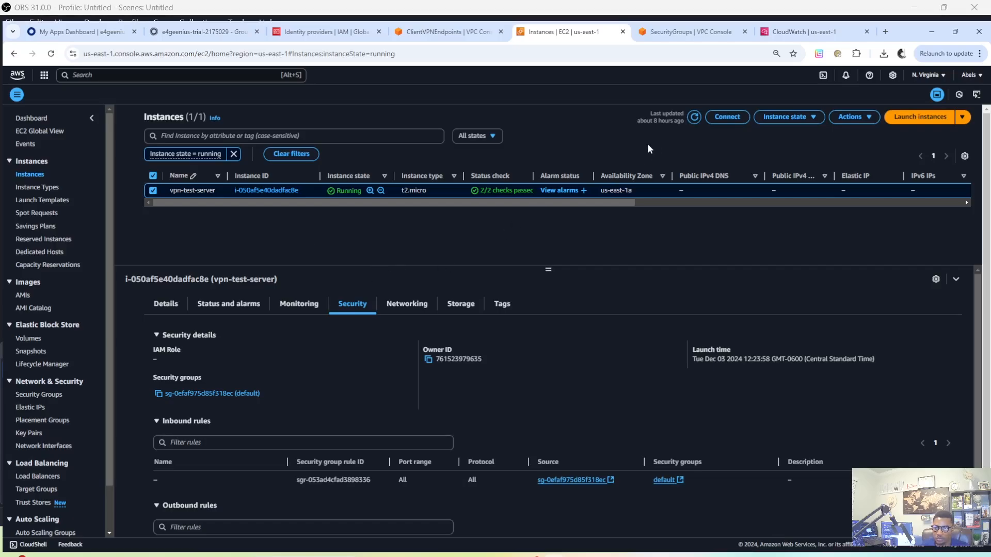
{"action": "left_click", "coordinate": [851, 117]}
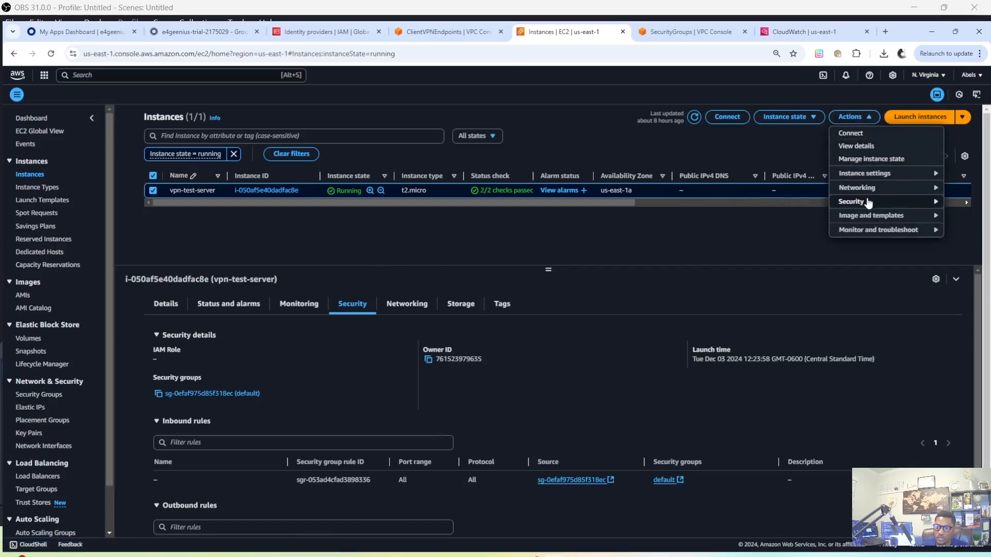
{"action": "mouse_move", "coordinate": [869, 202]}
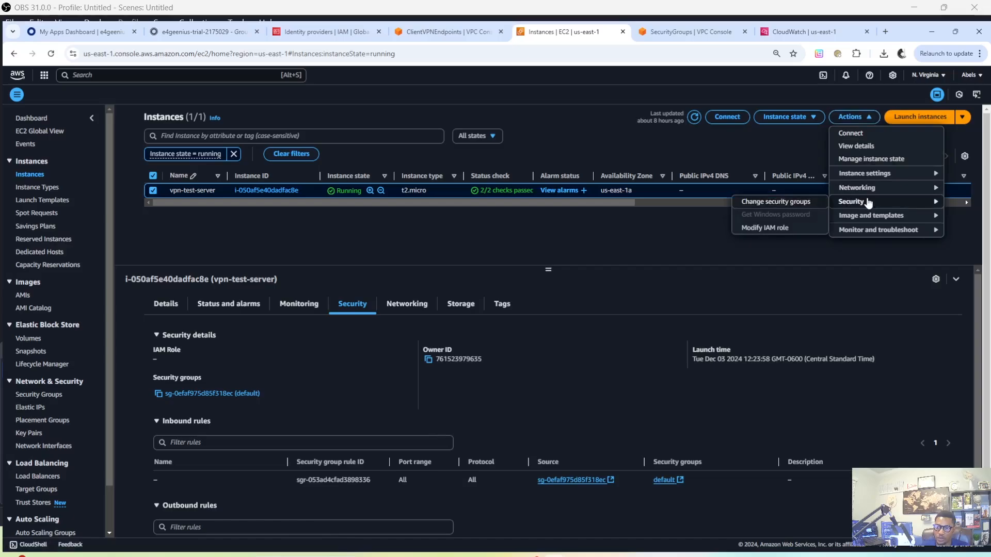
{"action": "left_click", "coordinate": [792, 204]}
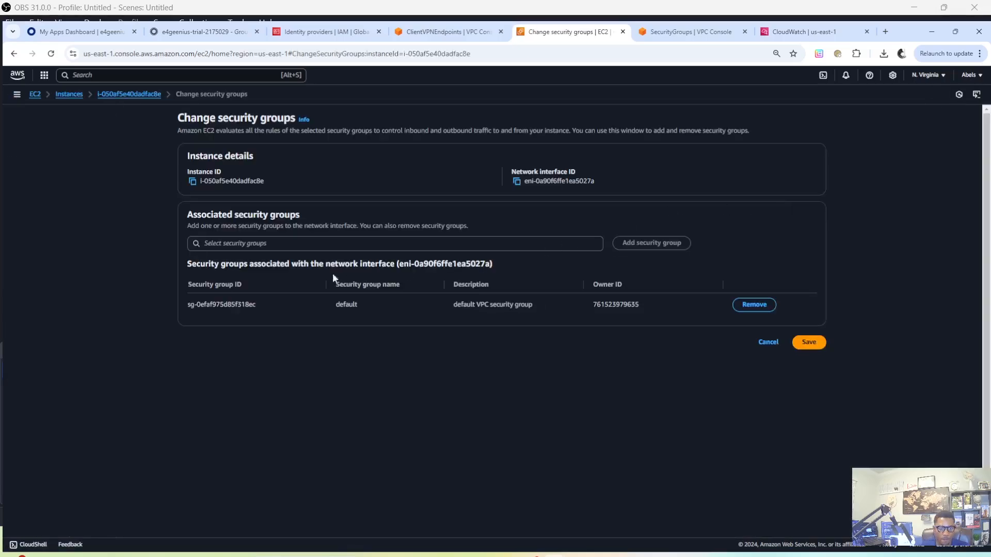
Add vpn-SecurityGroup to the instance's associated security groups alongside the default group and save the change
{"action": "right_click", "coordinate": [252, 243]}
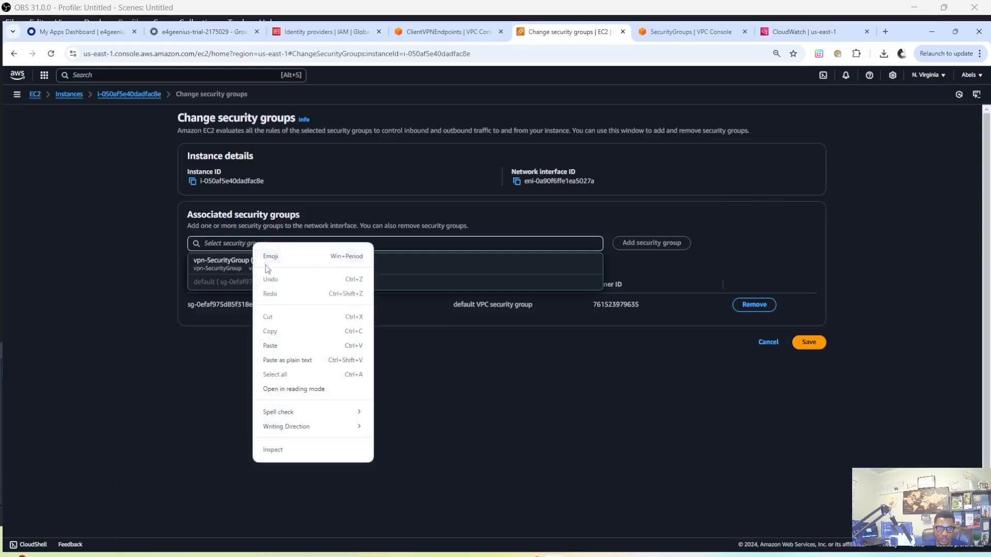
{"action": "left_click", "coordinate": [542, 362]}
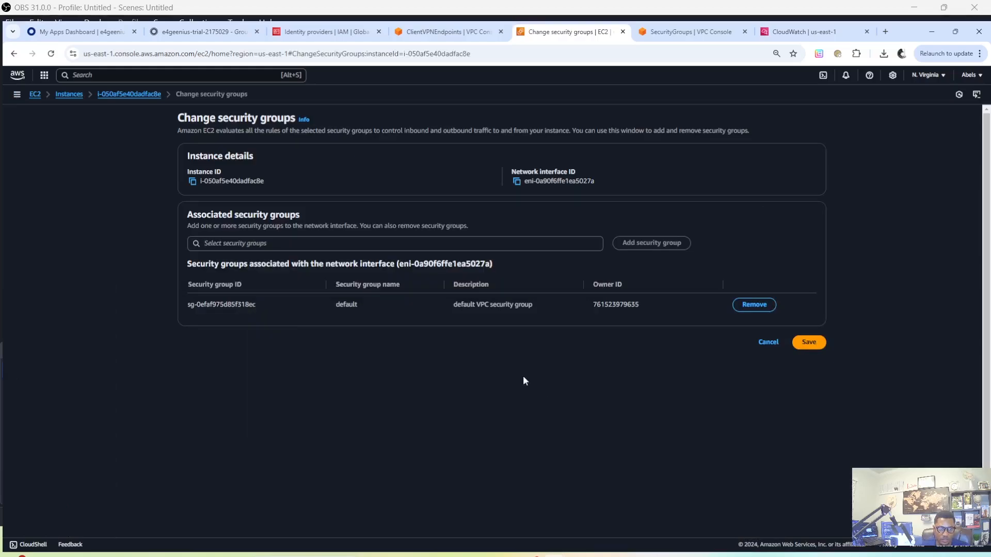
{"action": "left_click", "coordinate": [293, 243]}
{"action": "left_click", "coordinate": [274, 263]}
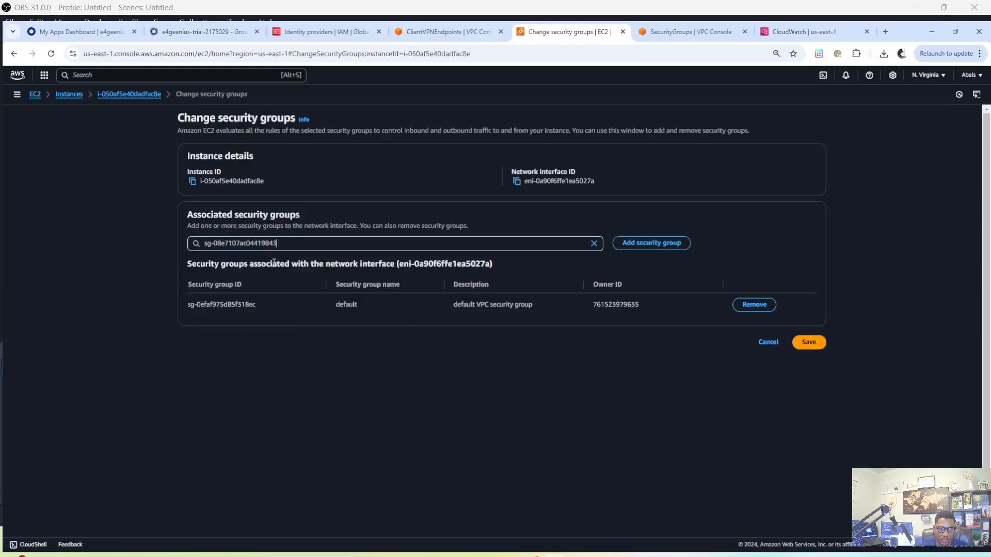
{"action": "left_click", "coordinate": [648, 244]}
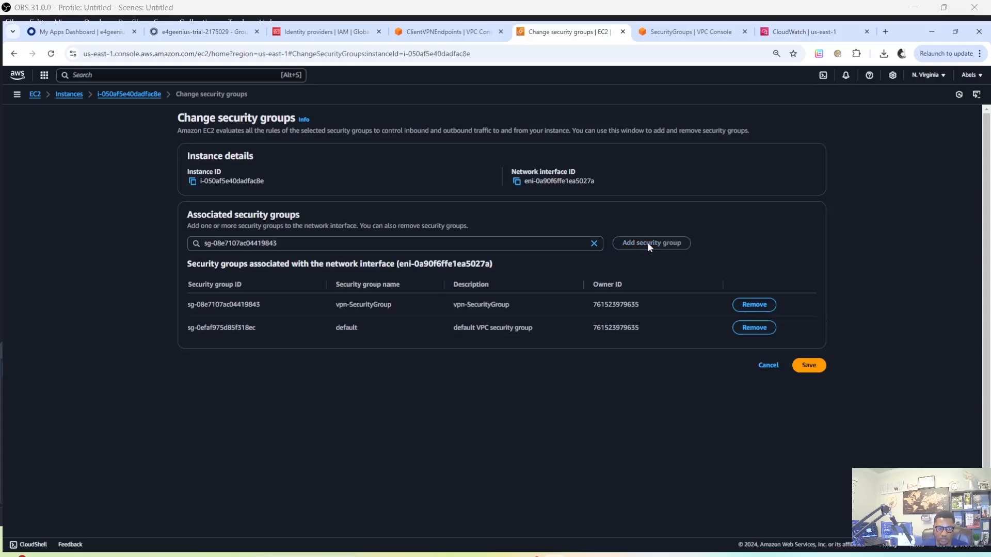
{"action": "left_click", "coordinate": [818, 369]}
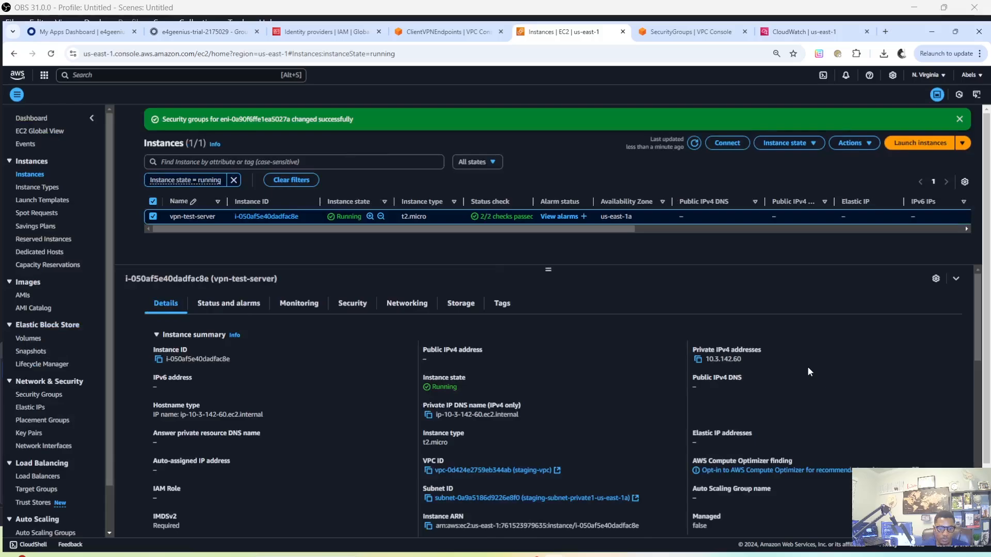
Close the inactive PuTTY terminal and the AWS VPN Client window
{"action": "key", "text": "alt+Tab"}
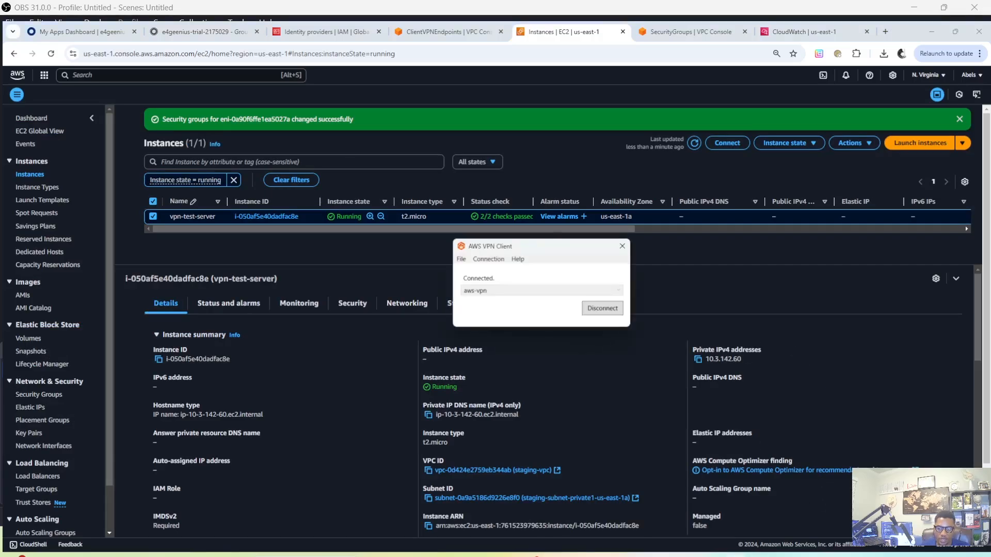
{"action": "left_click", "coordinate": [729, 555]}
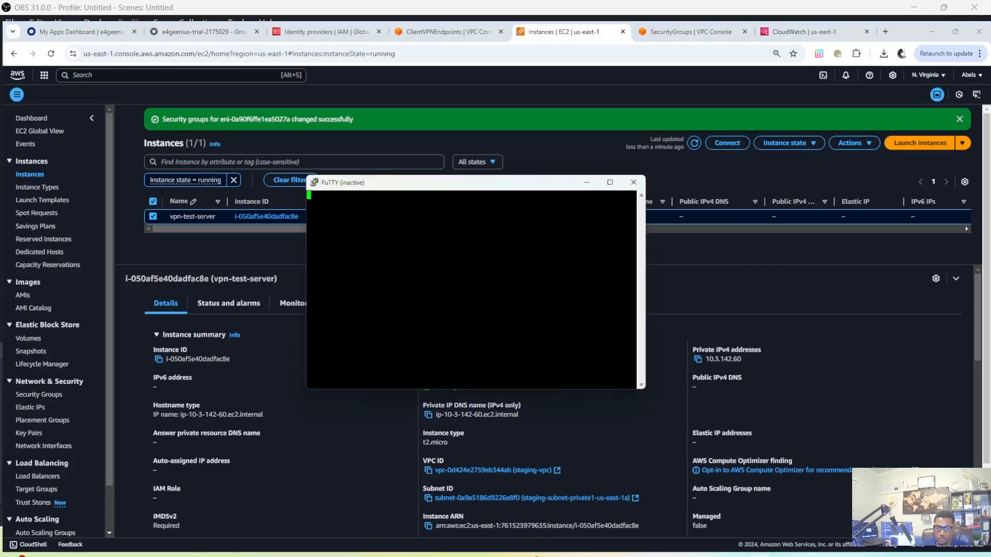
{"action": "left_click", "coordinate": [634, 183]}
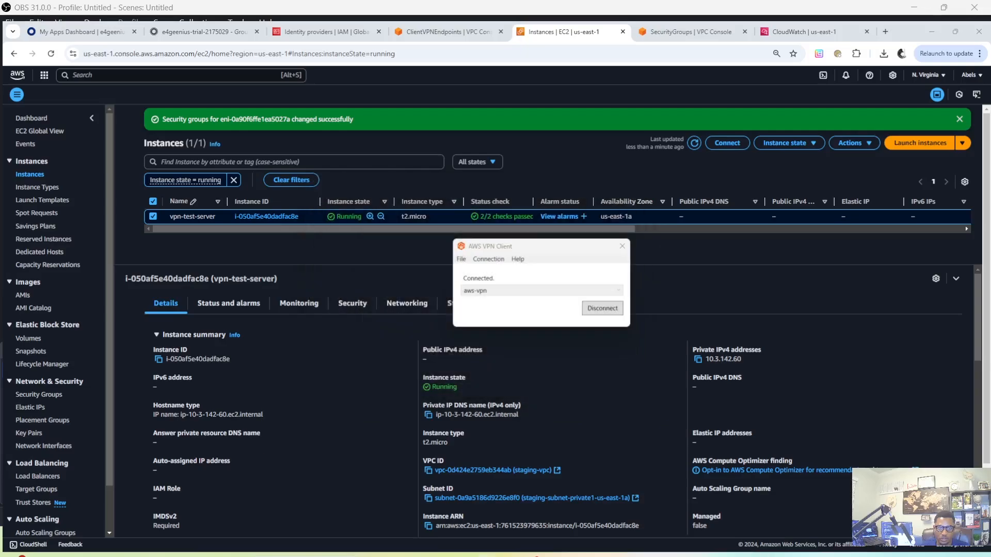
{"action": "left_click", "coordinate": [622, 246]}
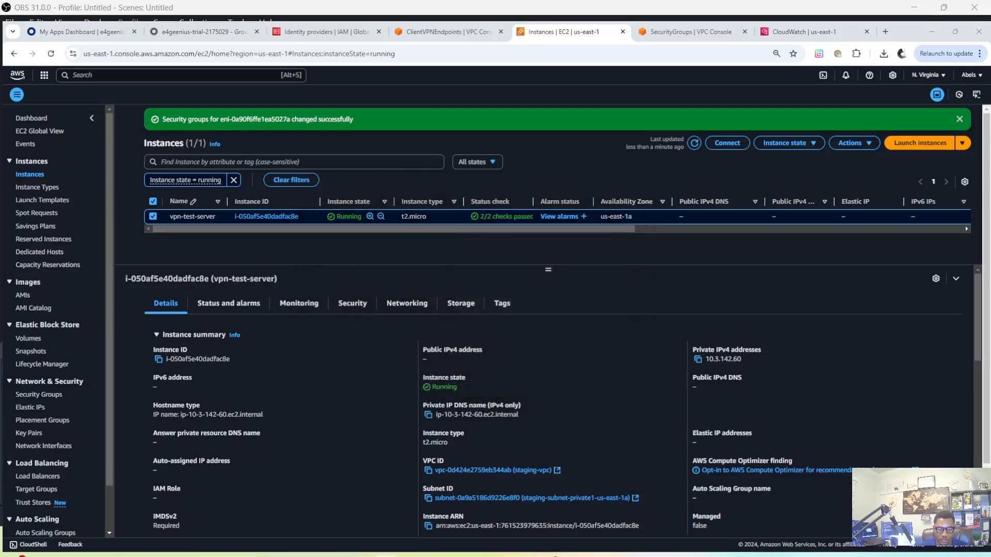
{"action": "left_click", "coordinate": [316, 555]}
{"action": "left_click", "coordinate": [344, 218]}
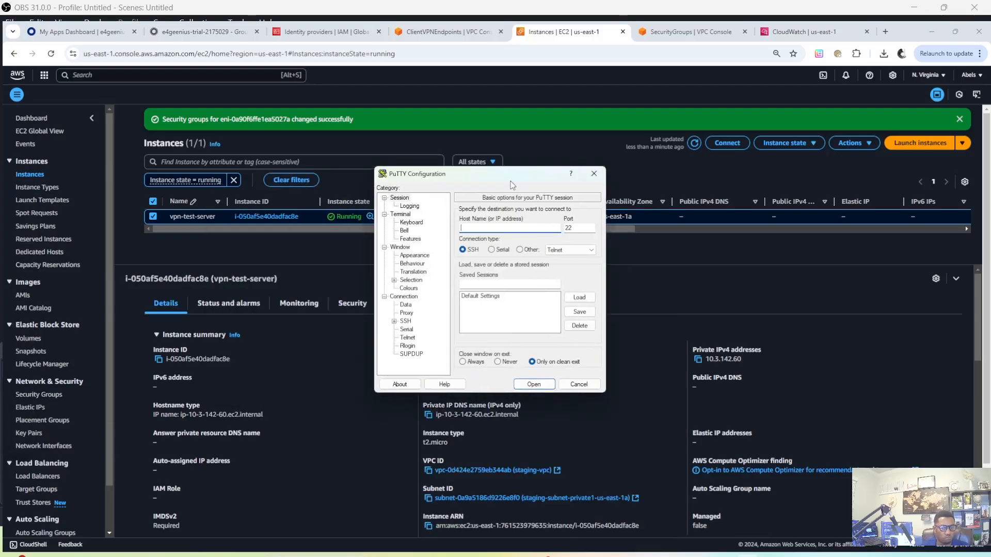
{"action": "type", "text": "ec2-"}
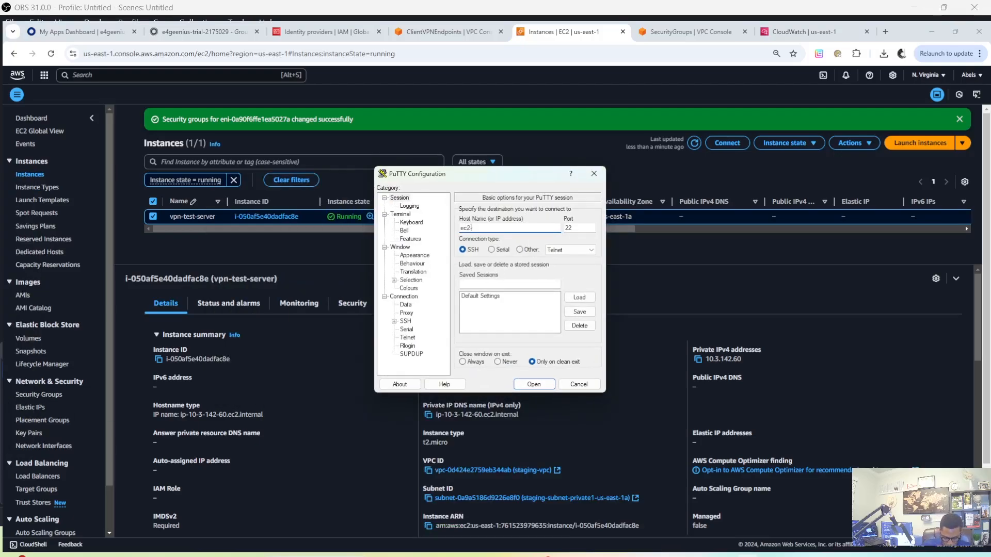
{"action": "type", "text": "user@"}
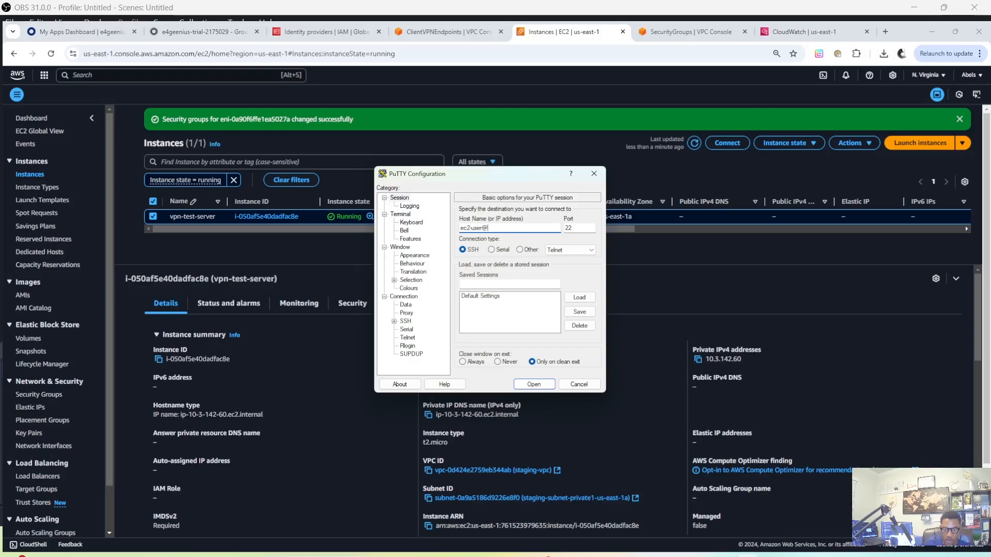
{"action": "left_click", "coordinate": [668, 246]}
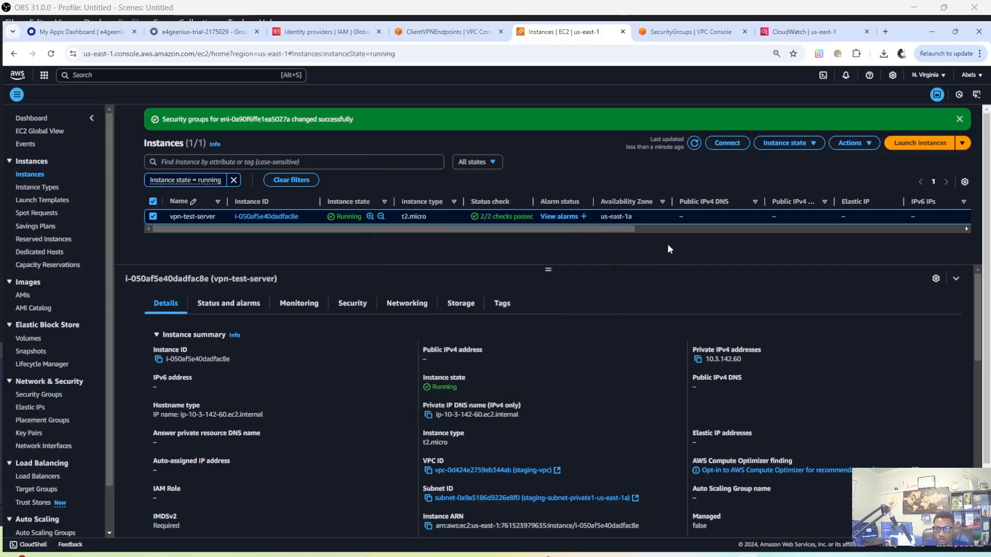
{"action": "left_click", "coordinate": [698, 360]}
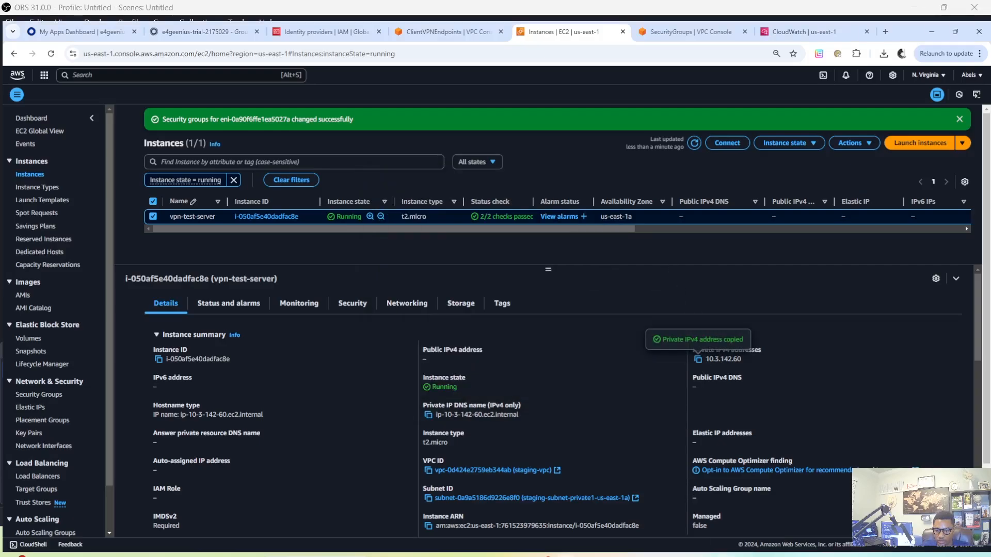
{"action": "key", "text": "alt+Tab"}
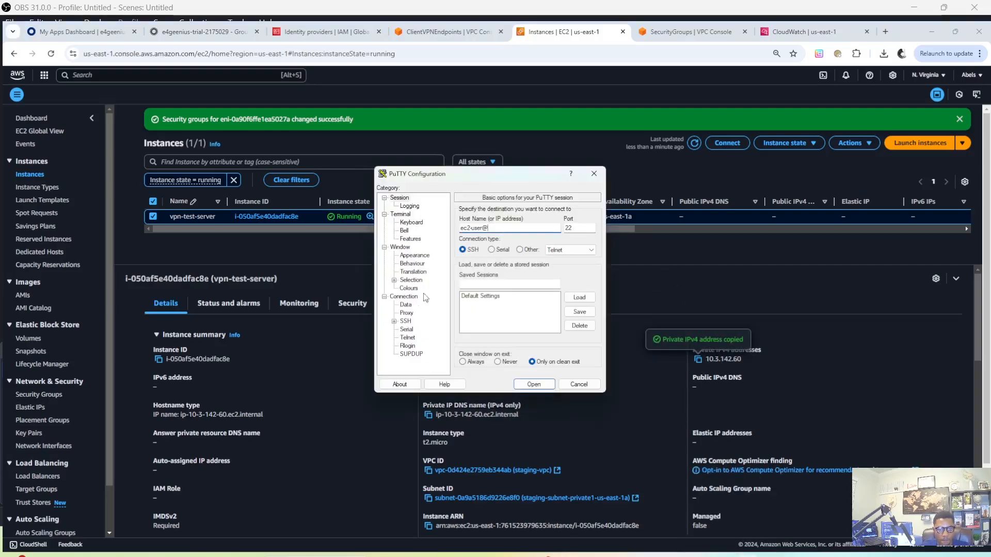
{"action": "right_click", "coordinate": [504, 226]}
{"action": "left_click", "coordinate": [543, 276]}
Choose the staging-kp-1 private key file from Downloads as the session's SSH authentication credential
{"action": "left_click", "coordinate": [394, 321]}
{"action": "left_click", "coordinate": [404, 330]}
{"action": "left_click", "coordinate": [429, 338]}
{"action": "left_click", "coordinate": [579, 229]}
{"action": "left_click", "coordinate": [497, 279]}
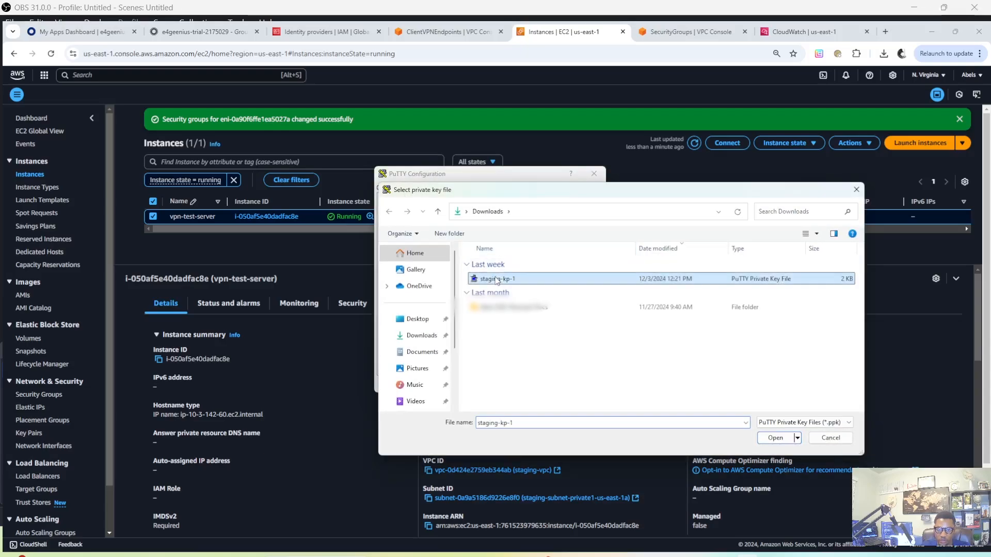
{"action": "left_click", "coordinate": [773, 438]}
{"action": "scroll", "coordinate": [412, 325], "scroll_direction": "up", "scroll_amount": 2}
{"action": "left_click", "coordinate": [401, 199]}
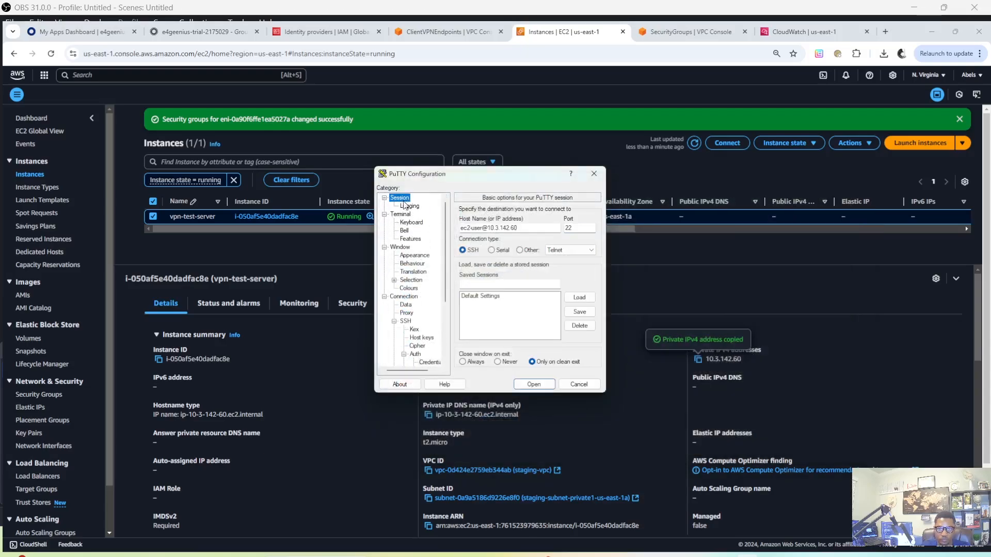
{"action": "left_click", "coordinate": [532, 384]}
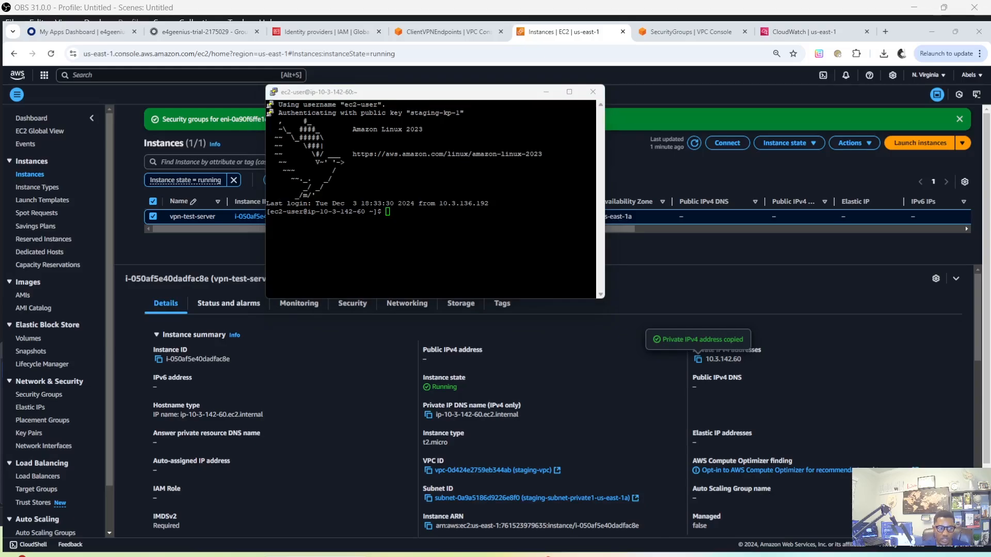
Switch to AWS VPN Client, disconnect the aws-vpn profile to test the open SSH session, and dismiss the PuTTY error dialog
{"action": "key", "text": "alt+Tab"}
{"action": "left_click_drag", "start_coordinate": [570, 250], "coordinate": [788, 176]}
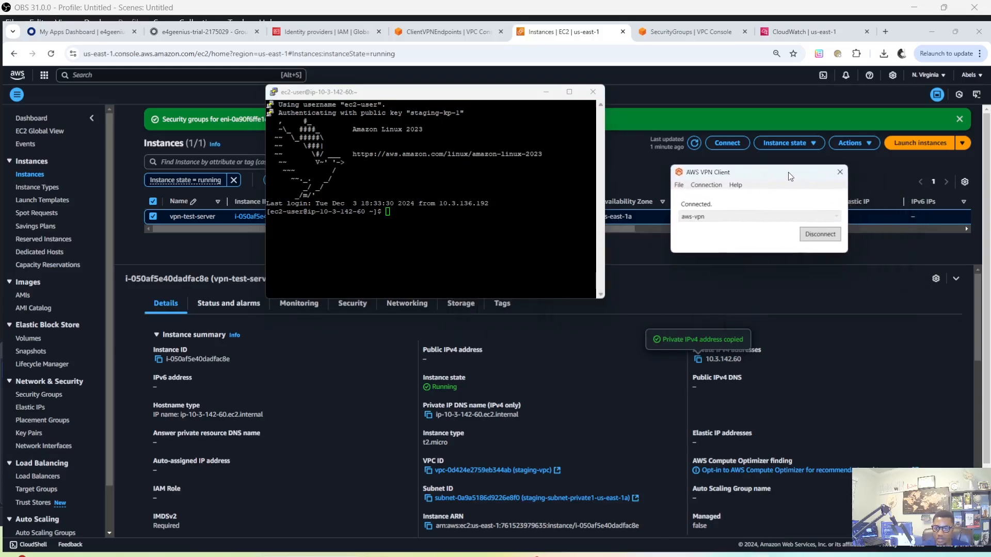
{"action": "left_click", "coordinate": [821, 235]}
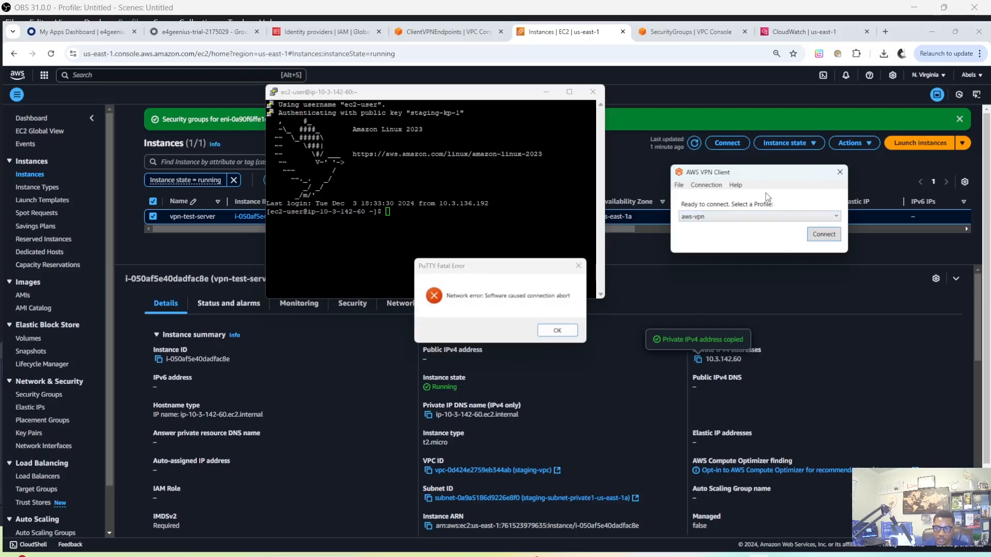
{"action": "left_click_drag", "start_coordinate": [451, 262], "coordinate": [432, 212]}
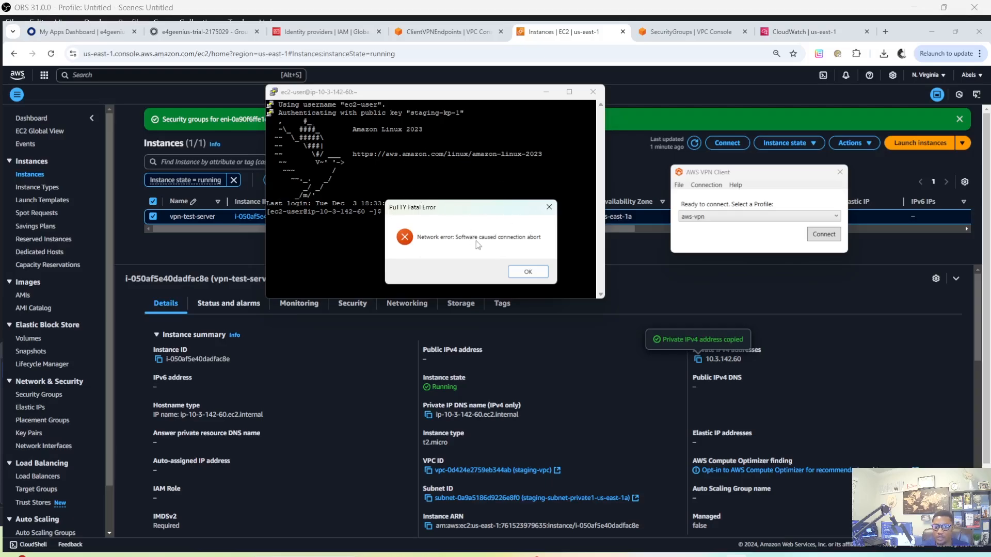
{"action": "left_click", "coordinate": [528, 274]}
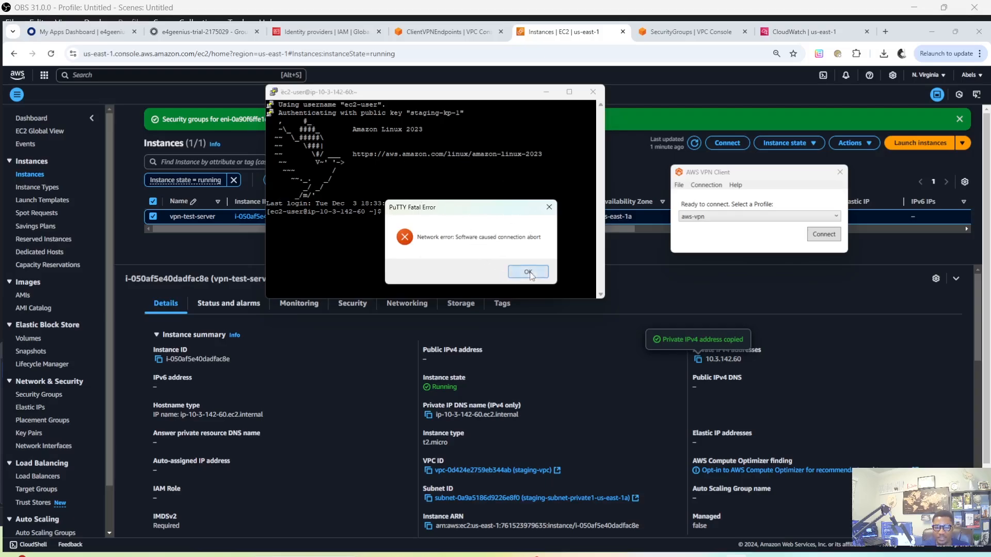